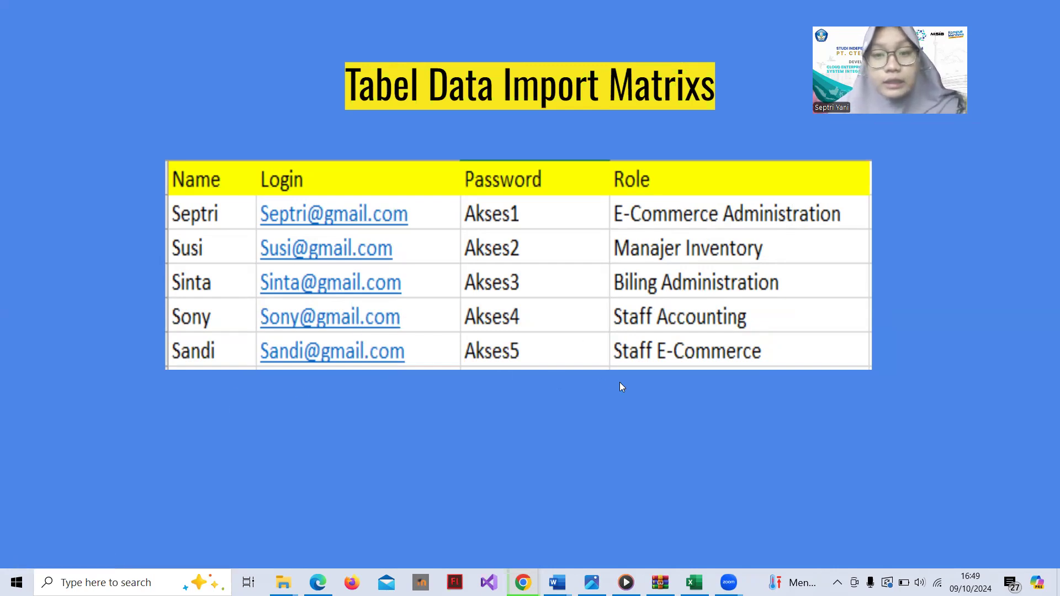
Step: Show the "Tabel Side Menu Order" slide, end the slideshow, and switch to the Odoo window in Edge
click(960, 338)
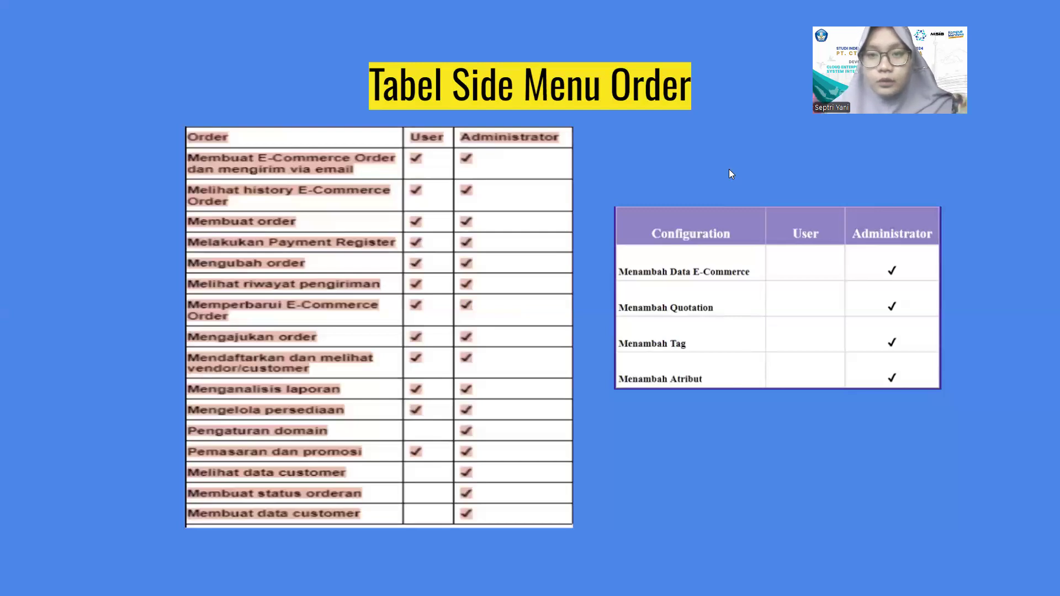
mouse_move(535, 45)
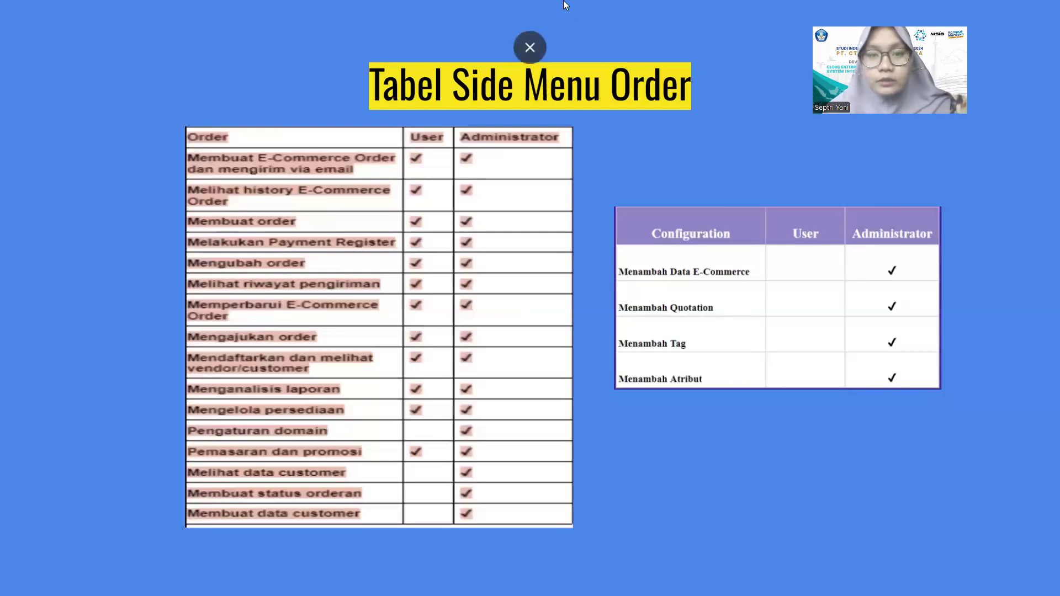
click(536, 45)
click(535, 43)
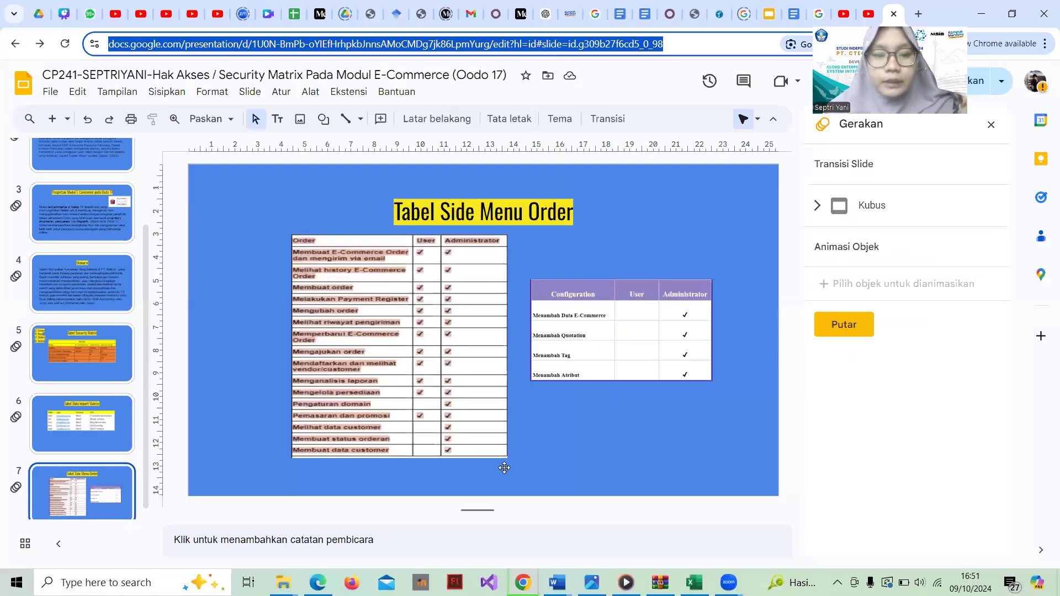
key(alt+Tab)
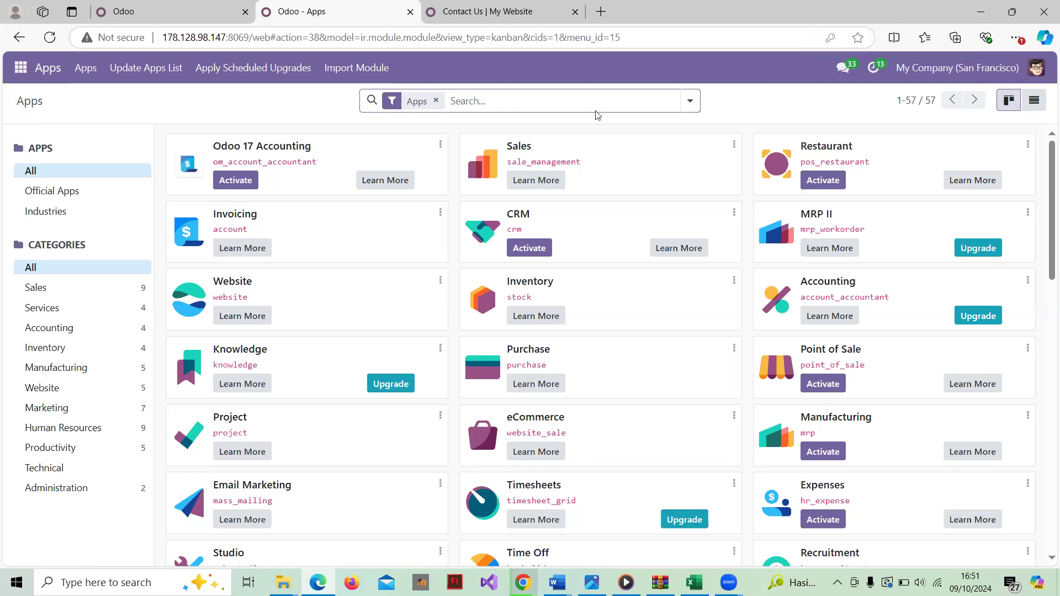
Step: Activate the developer mode from Odoo's general settings
click(21, 68)
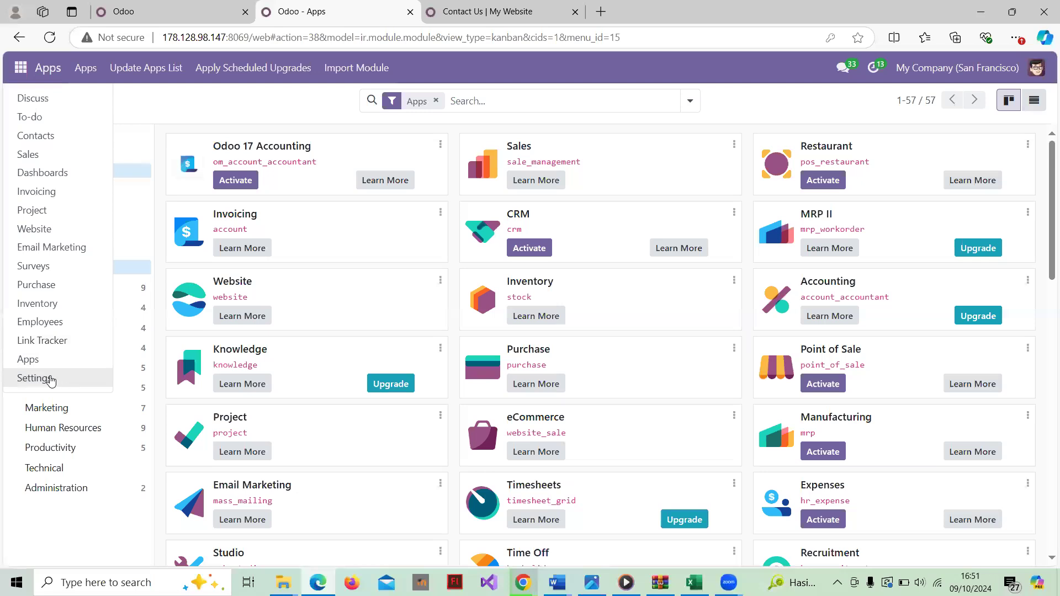
click(50, 379)
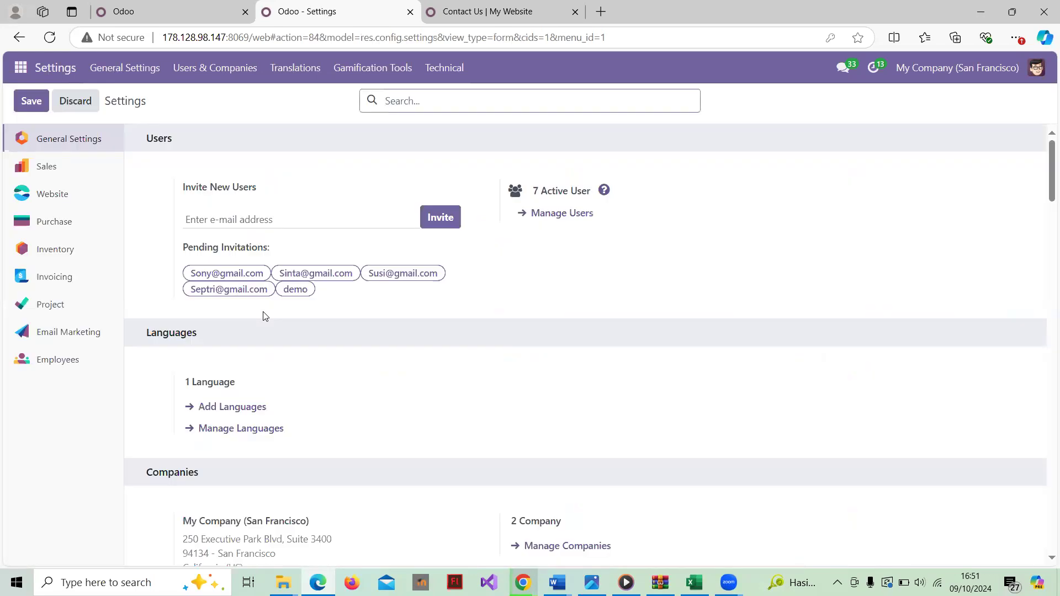
scroll(264, 315, down, 20)
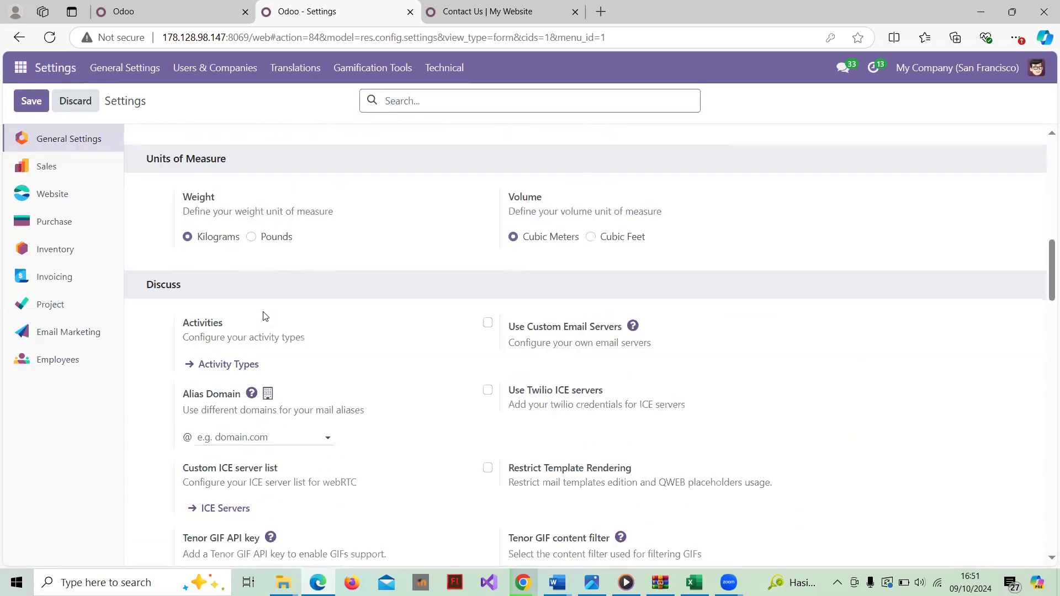
scroll(264, 316, down, 20)
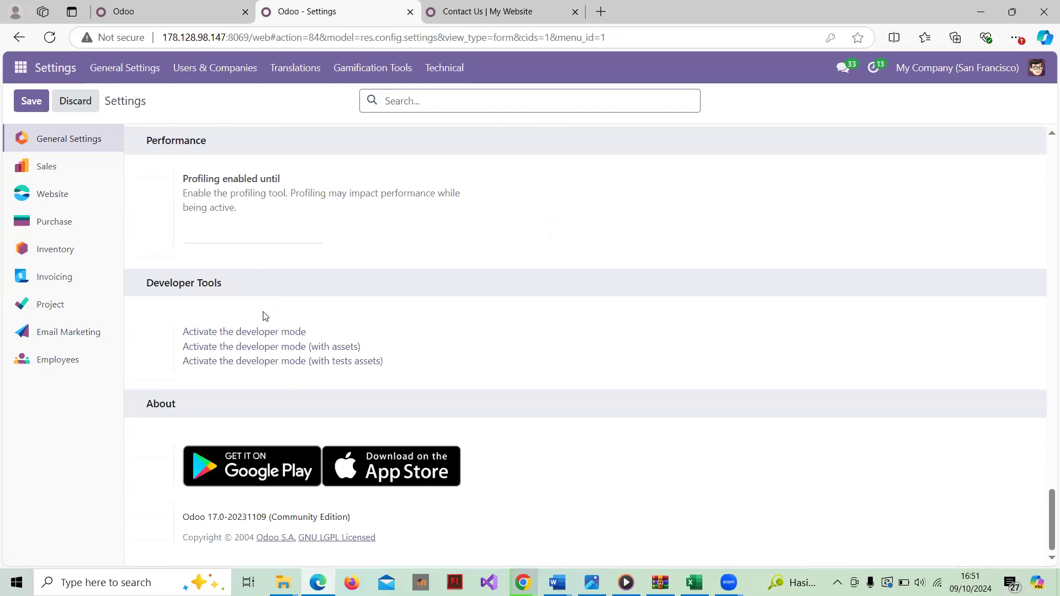
scroll(264, 313, up, 1)
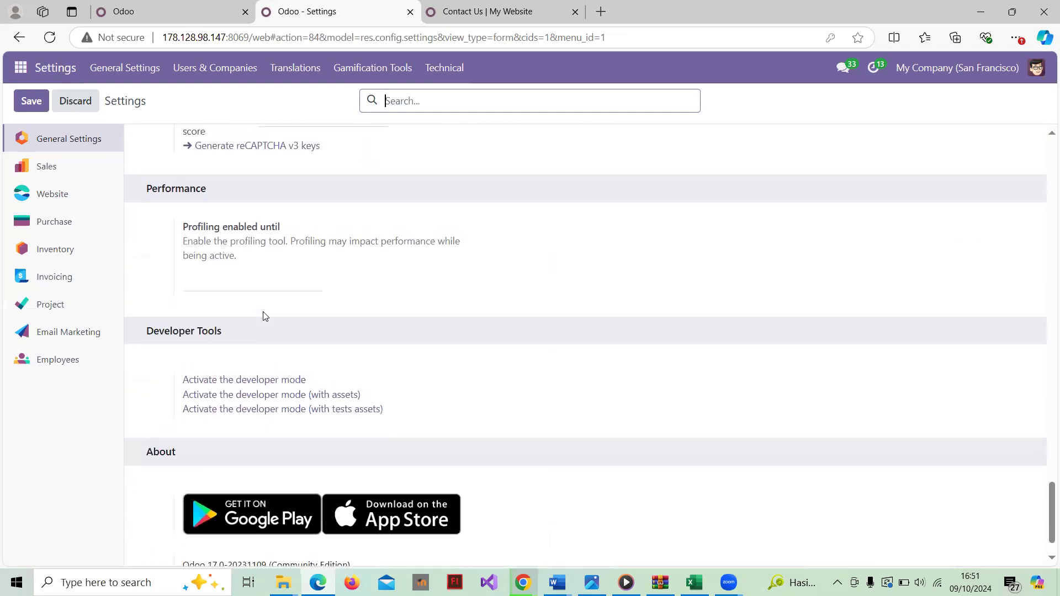
click(272, 384)
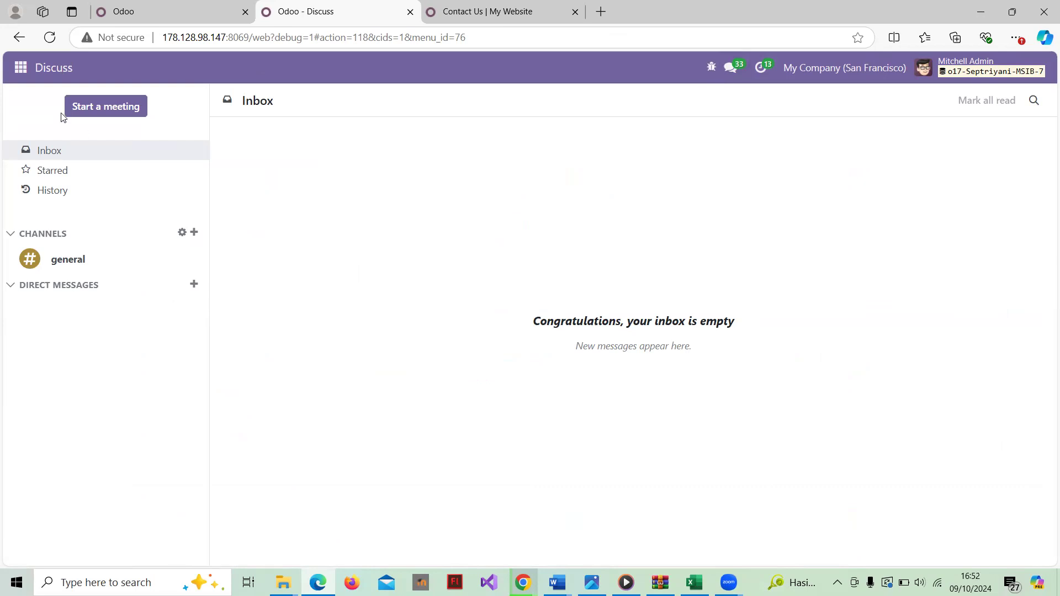
Step: Return to the settings and open the list of users
click(22, 69)
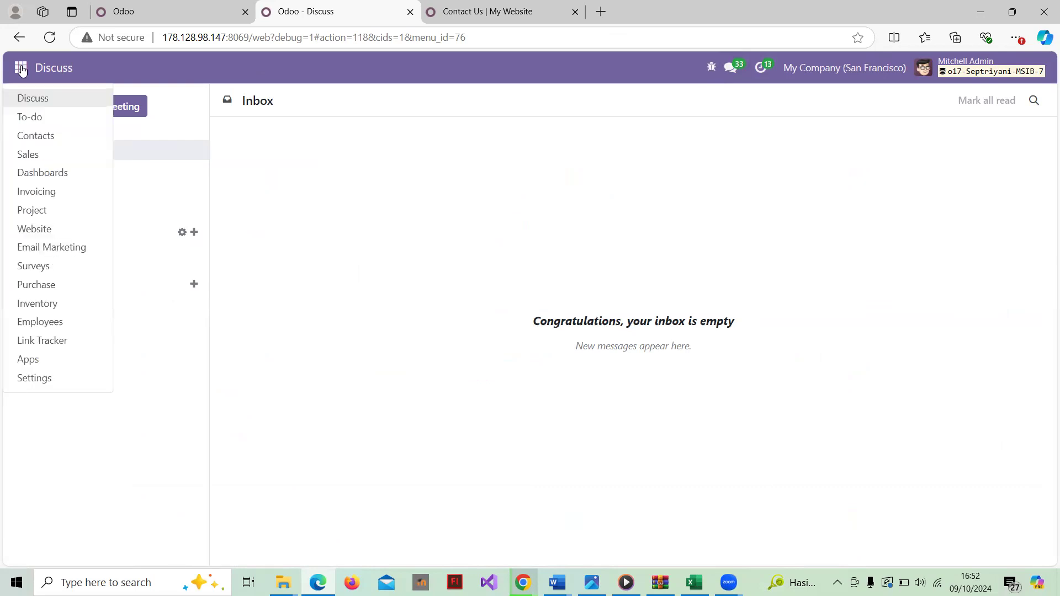
click(32, 380)
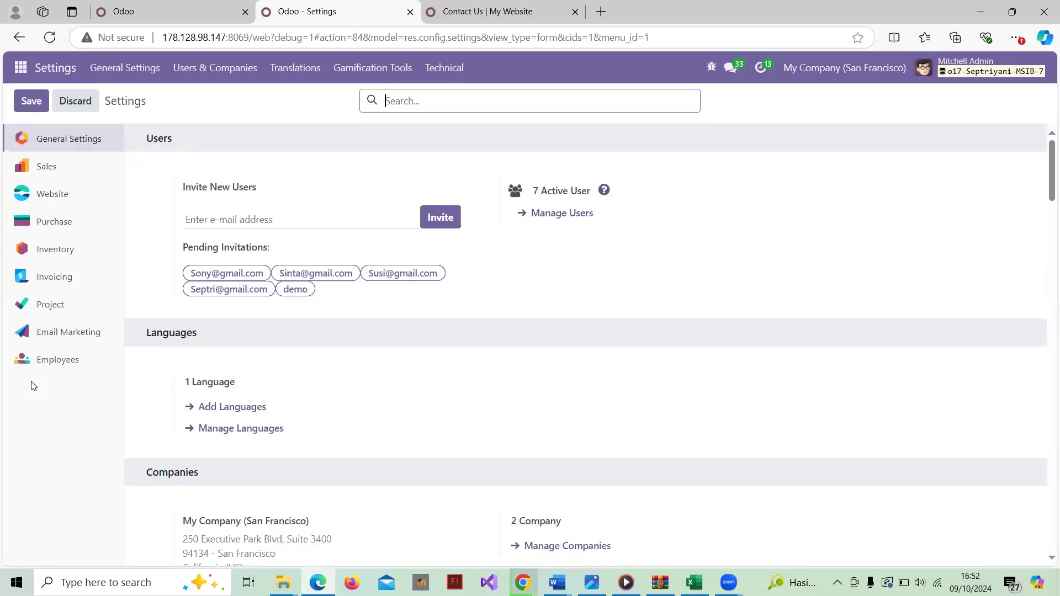
click(230, 72)
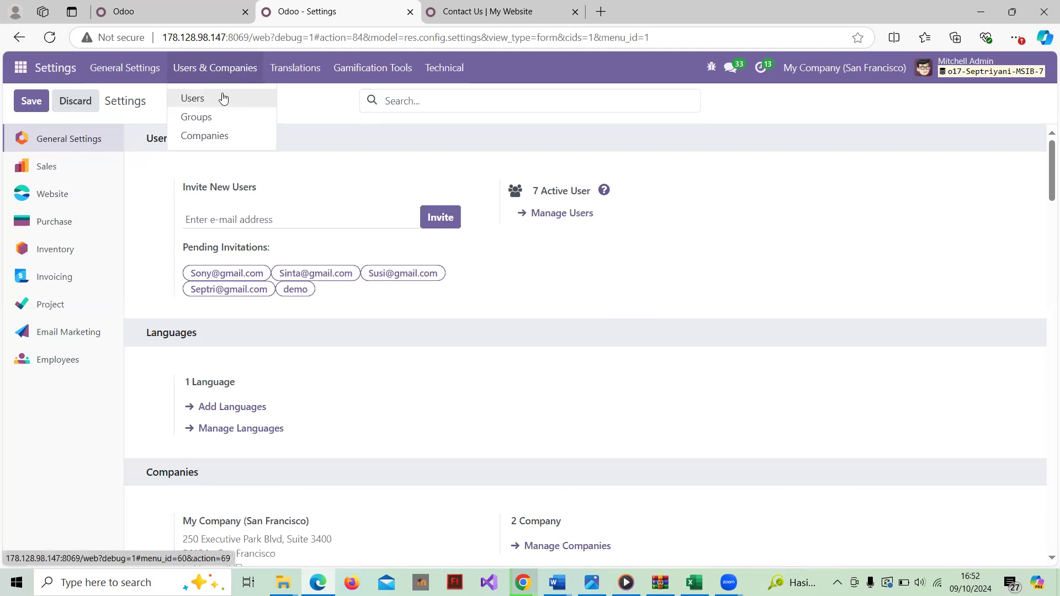
click(223, 98)
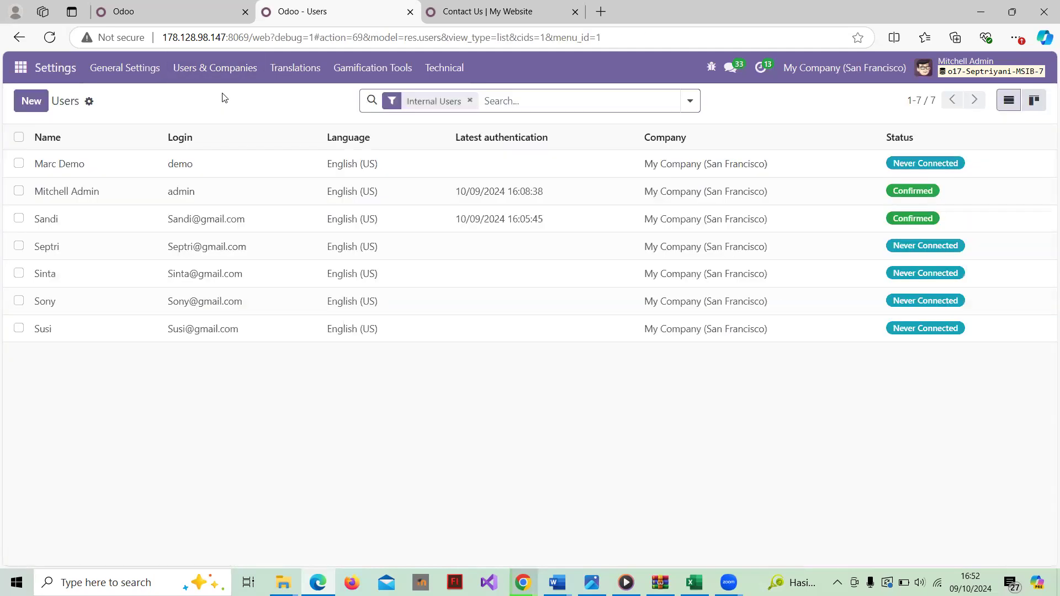
Step: Delete the five users listed below the demo and admin accounts
click(19, 219)
click(18, 246)
click(18, 274)
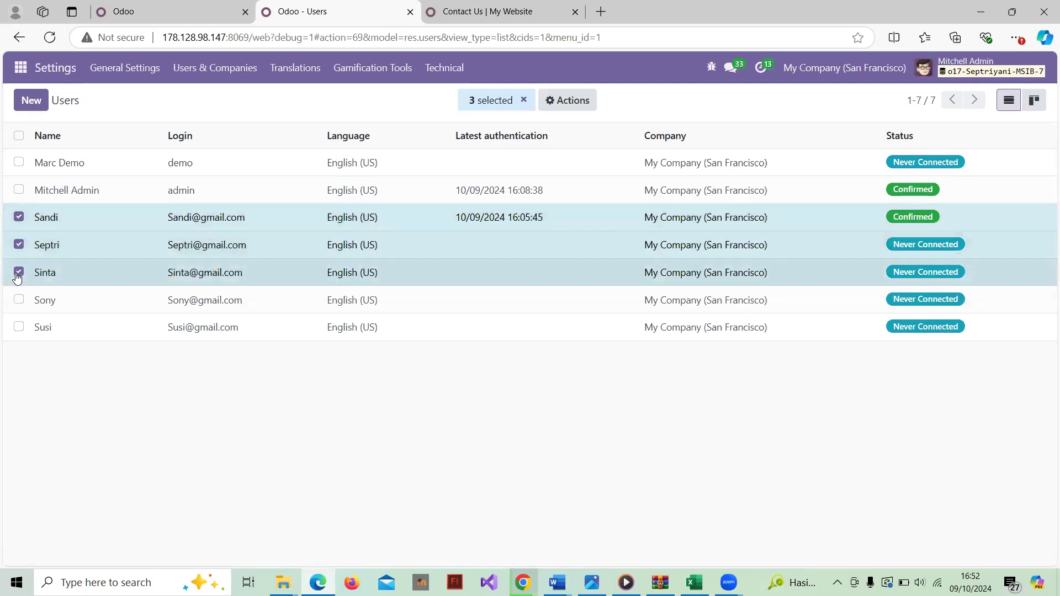
click(18, 299)
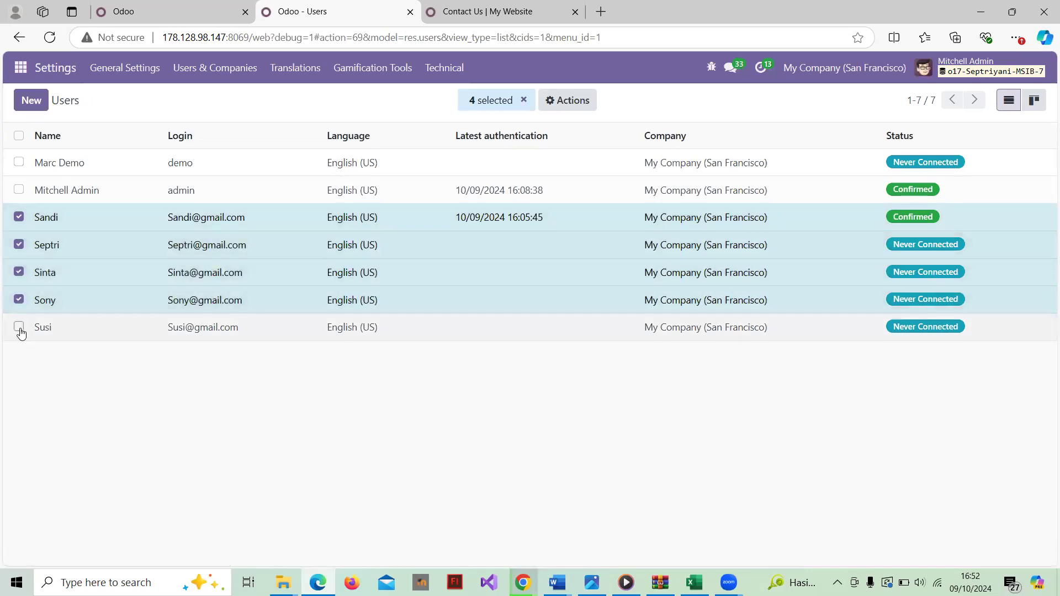
click(19, 328)
click(549, 101)
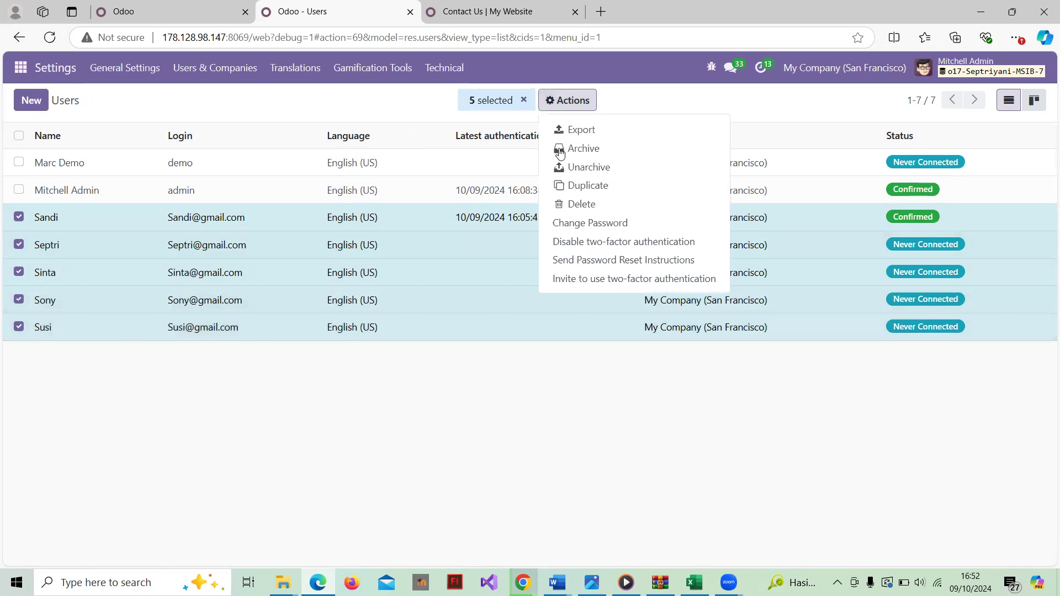
click(577, 203)
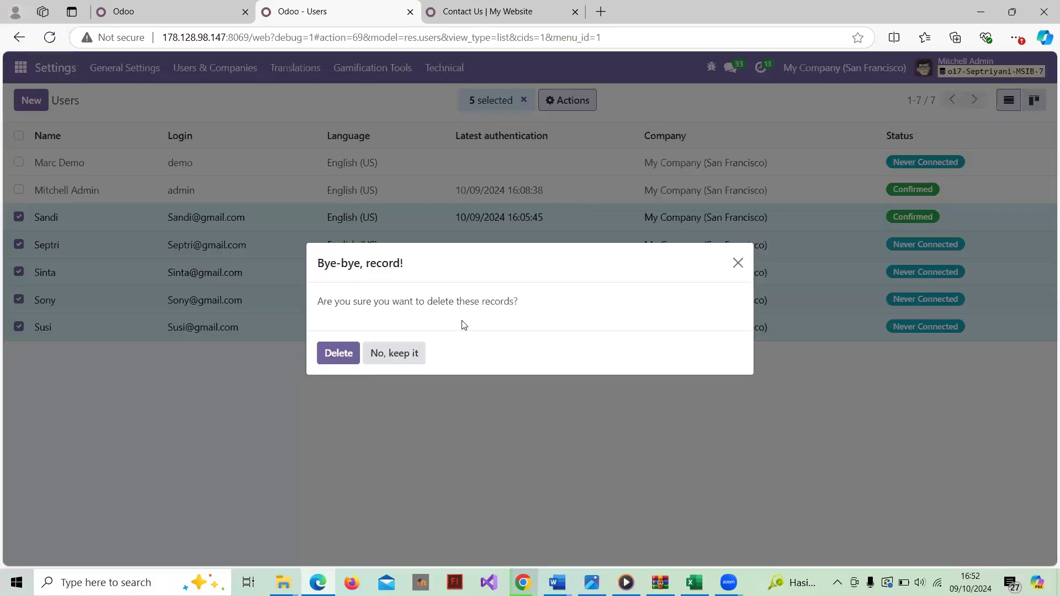
click(347, 354)
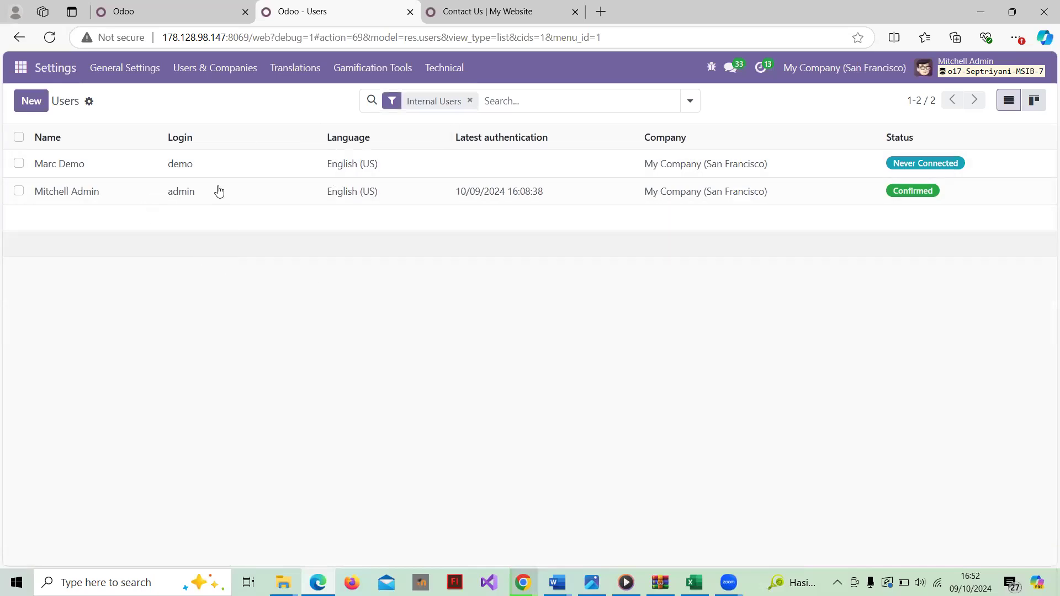
Step: Start a record import for users and load the file User Hak Akses (Security Matrix).xlsx from Downloads
click(88, 102)
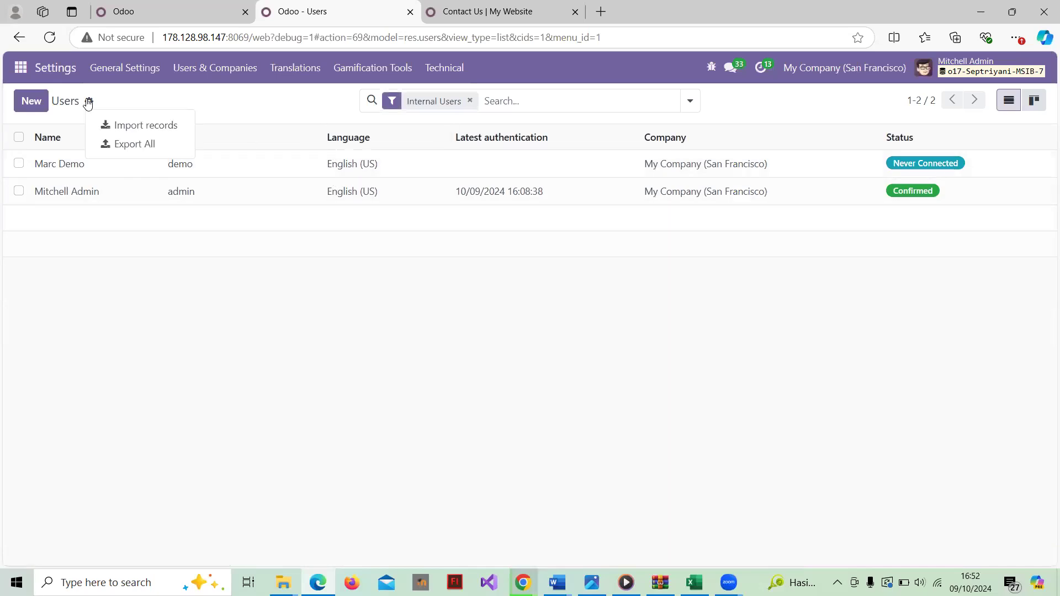
click(153, 126)
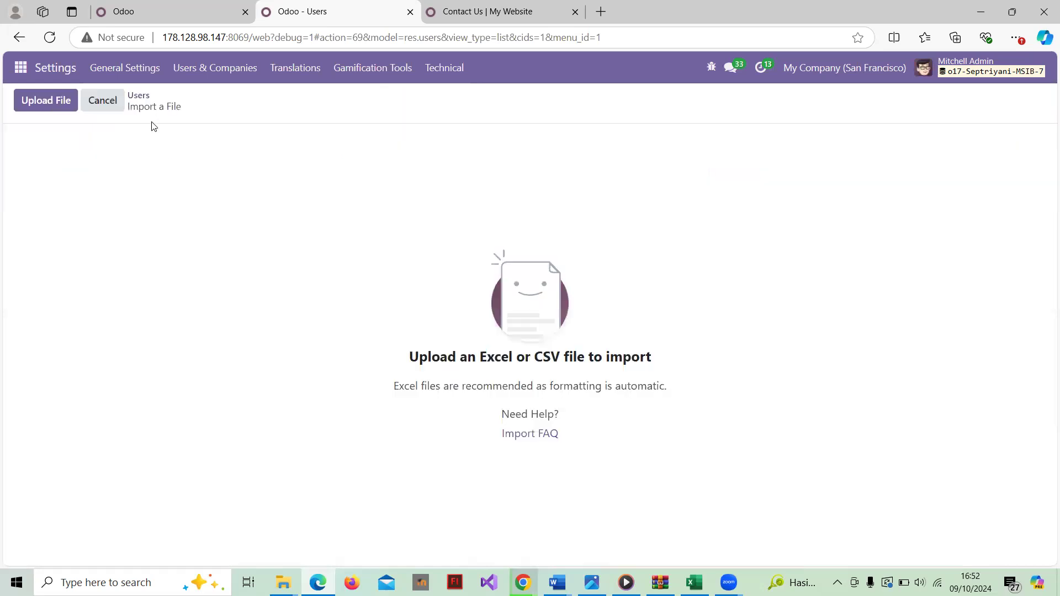
click(45, 102)
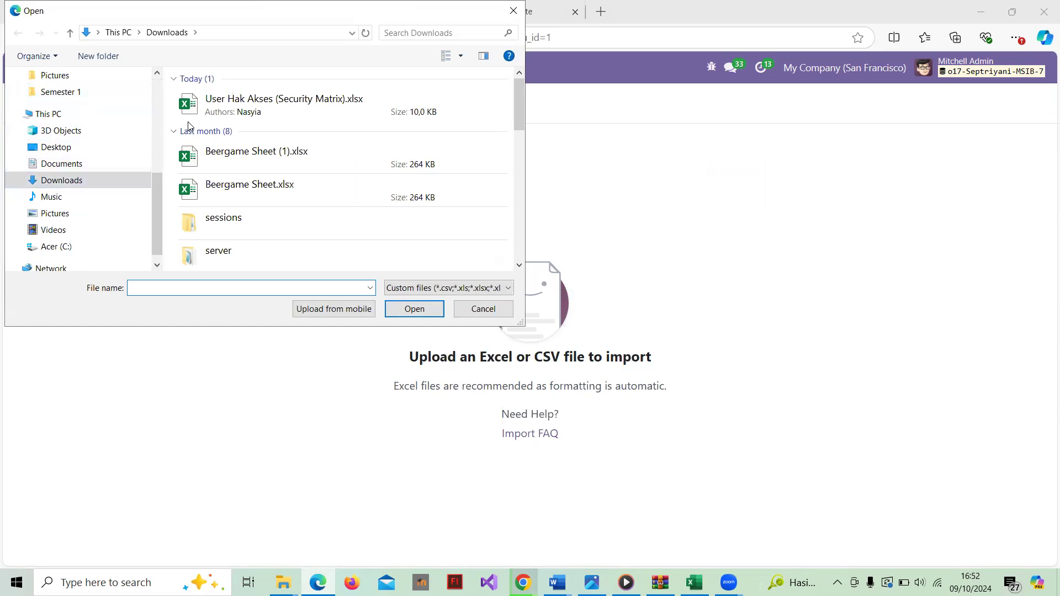
click(260, 109)
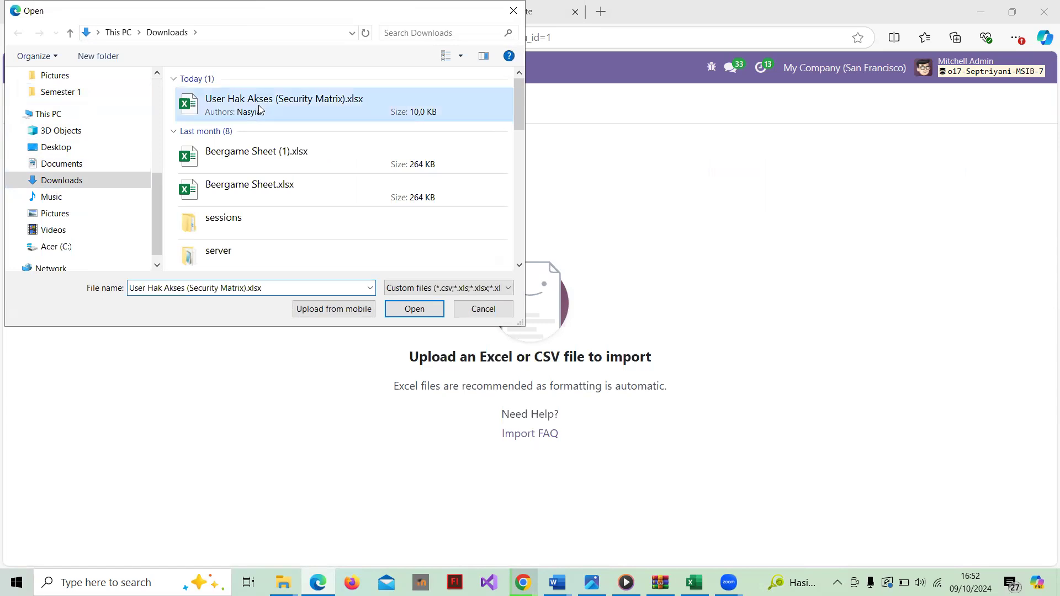
click(414, 310)
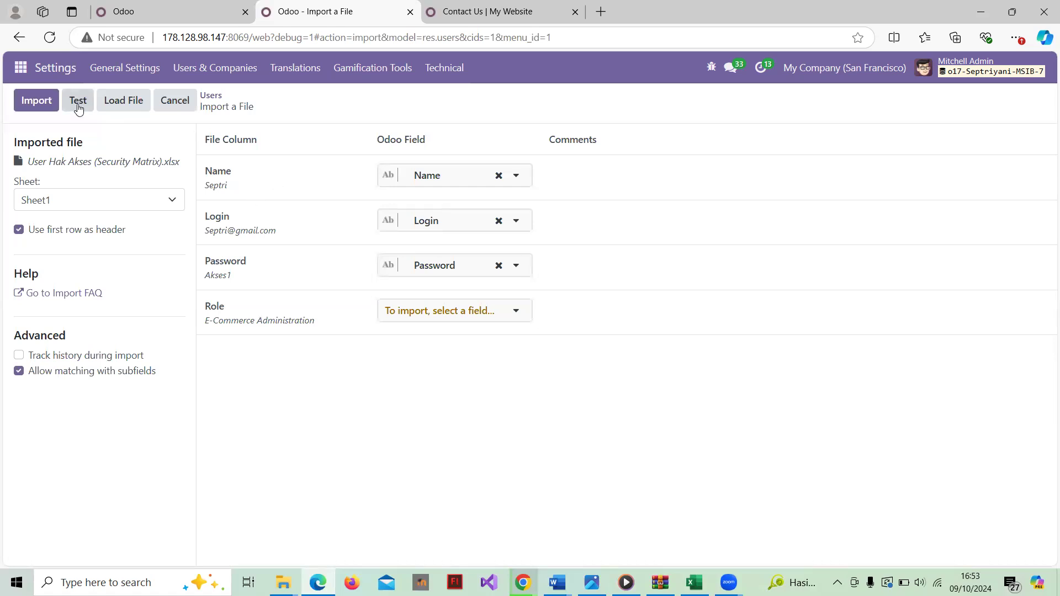
Step: Test the user import and check it against the source workbook in Excel, and import the records into Odoo
click(80, 102)
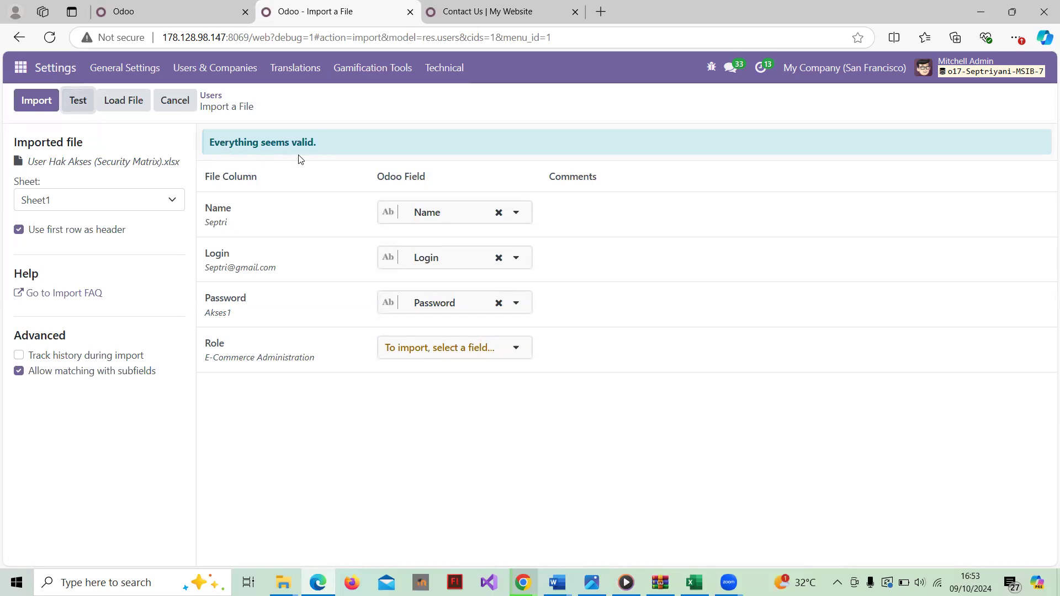
mouse_move(215, 221)
mouse_move(696, 580)
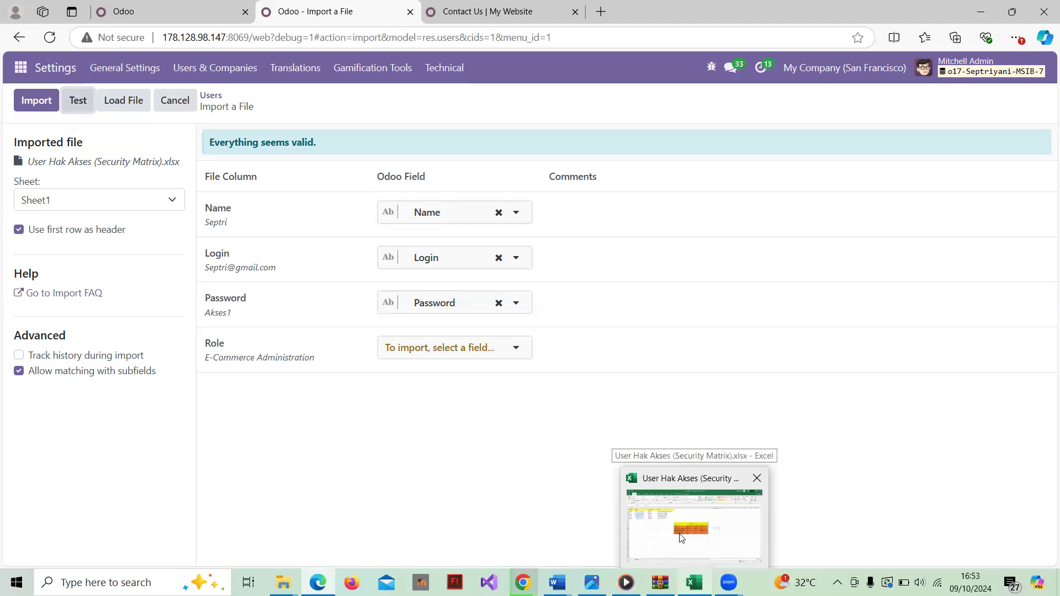
click(682, 539)
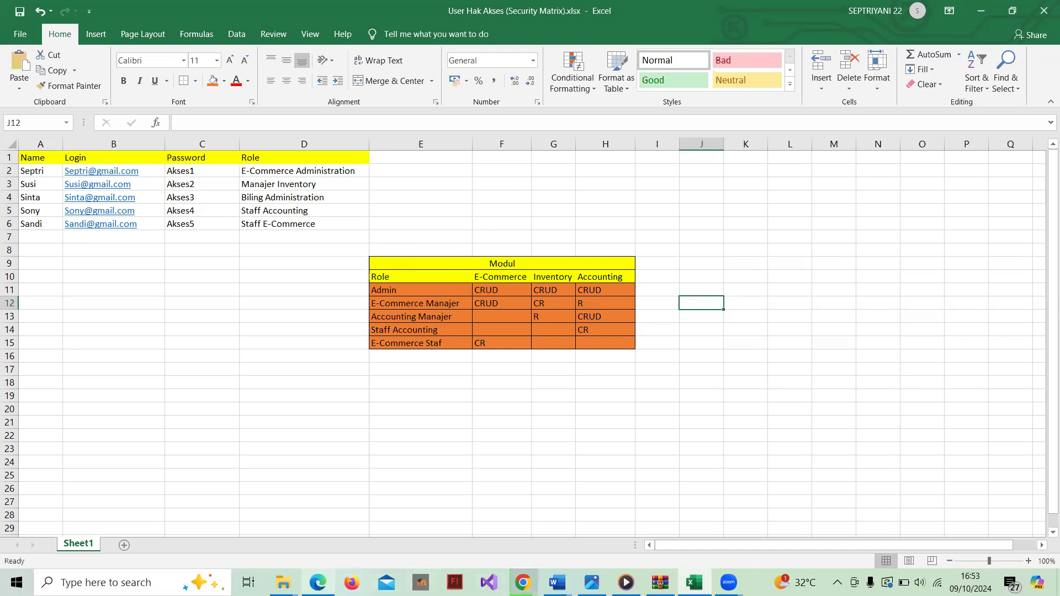
click(318, 583)
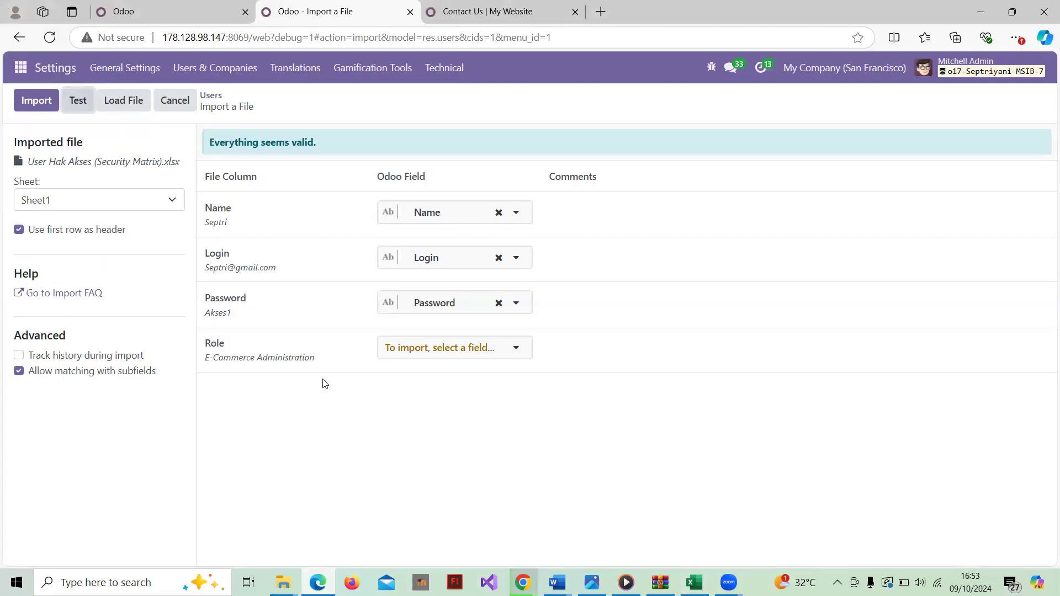
click(43, 102)
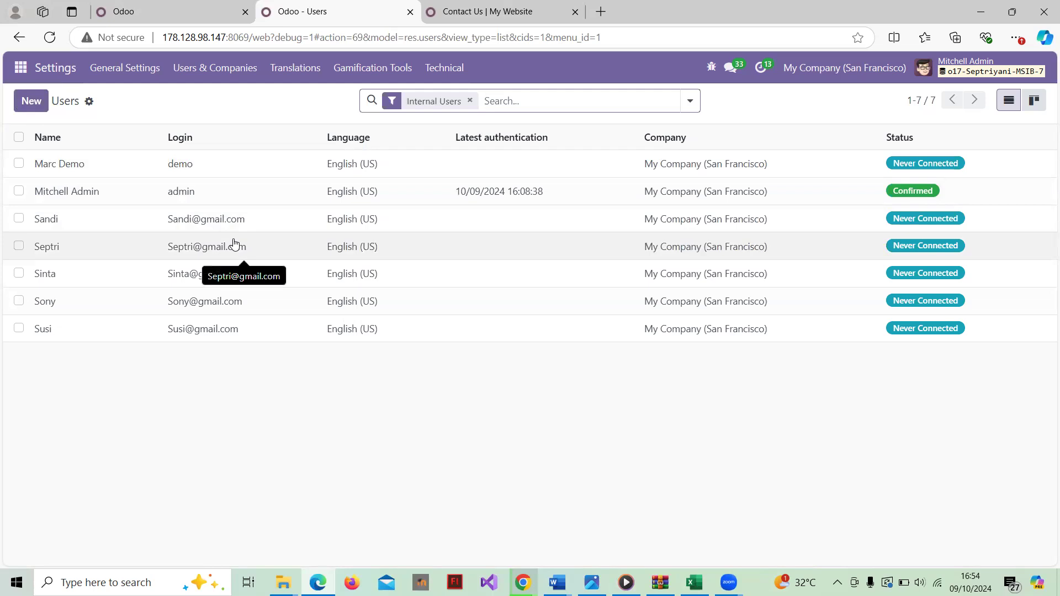
double_click(171, 226)
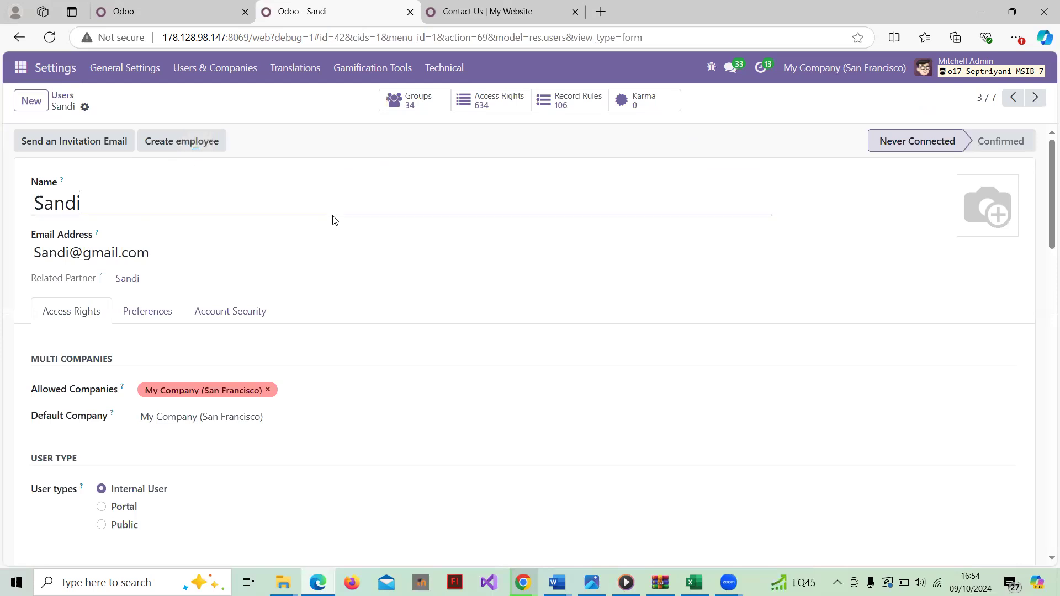
scroll(332, 218, down, 1)
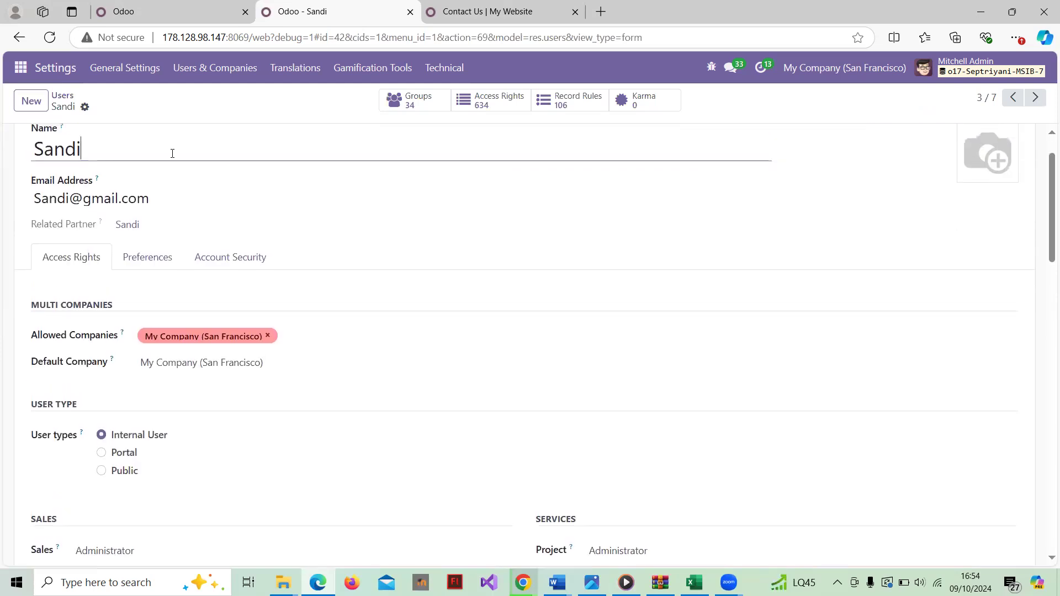
click(65, 102)
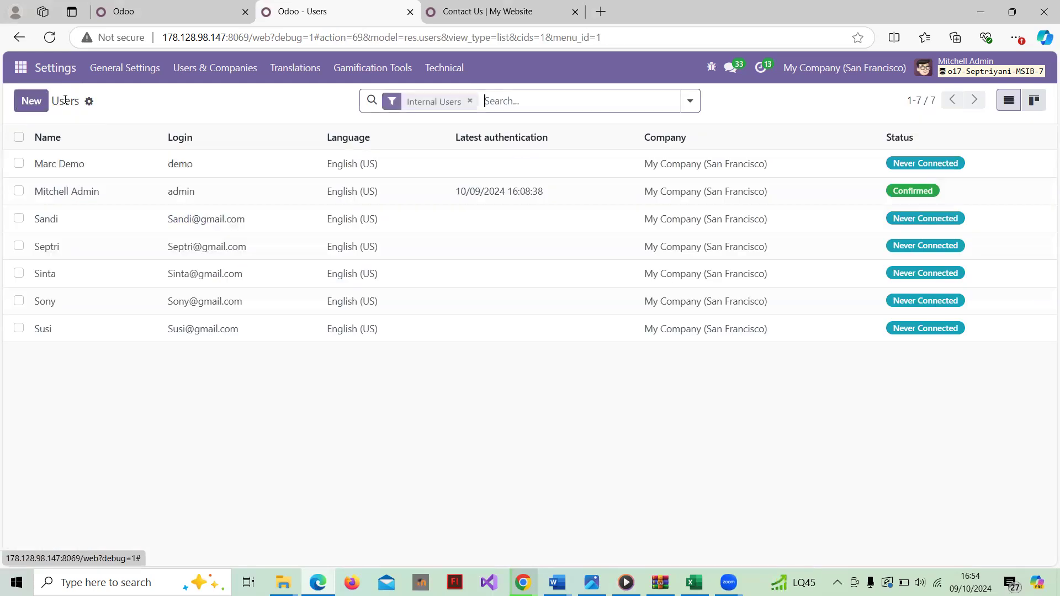
Step: Open the user in the third row of the list and review its company, user type and application access rights
click(107, 229)
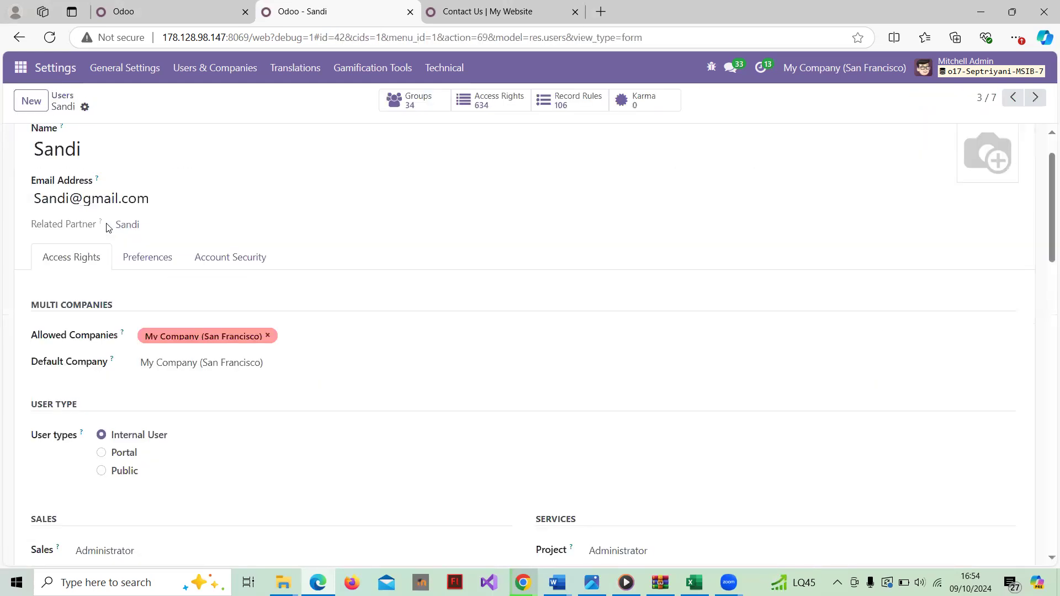
scroll(170, 257, down, 2)
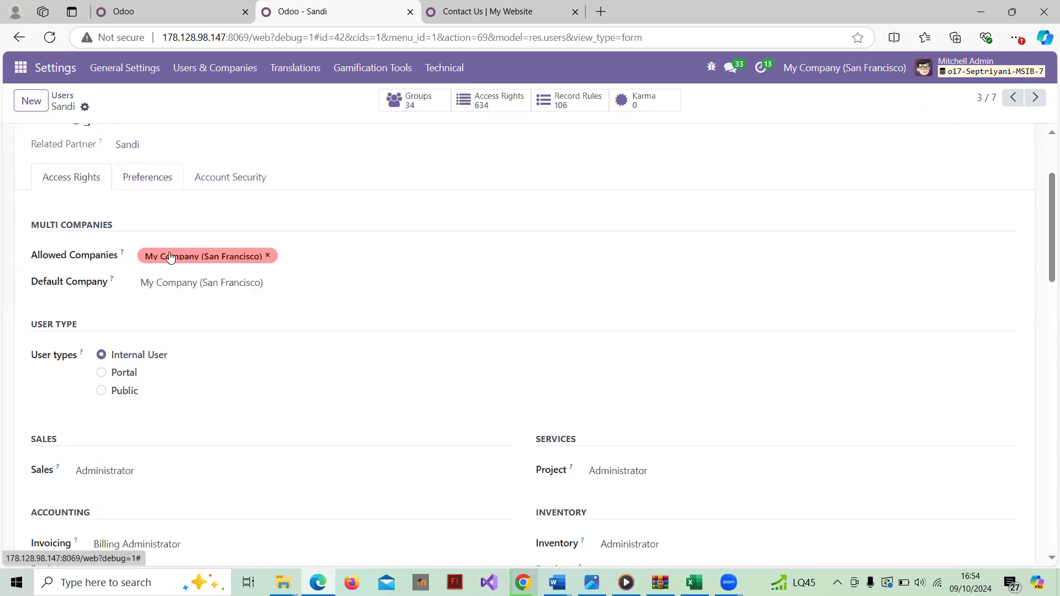
scroll(170, 257, up, 1)
scroll(170, 257, down, 2)
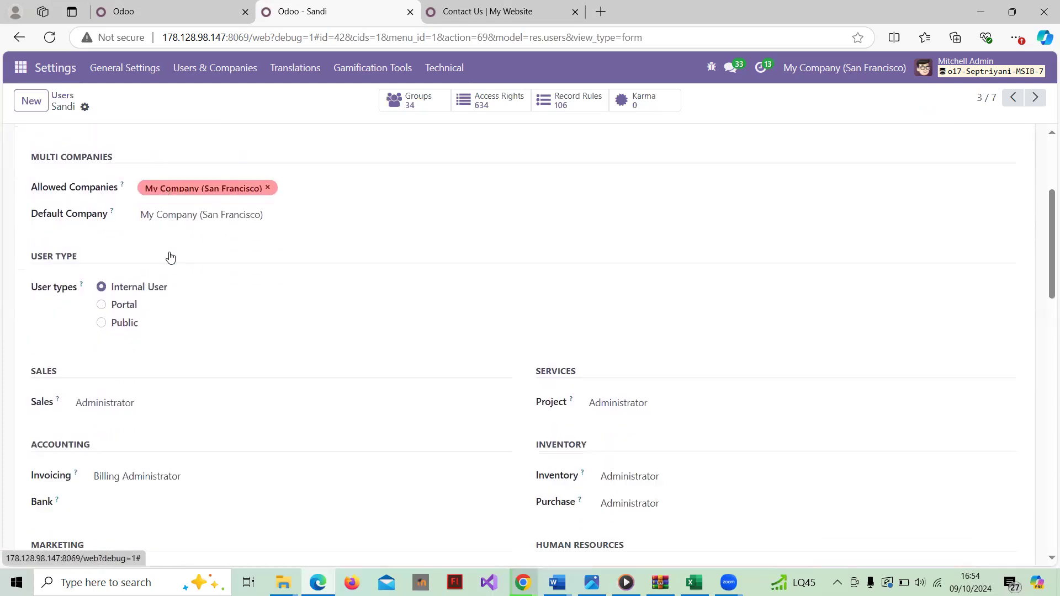
scroll(170, 257, up, 4)
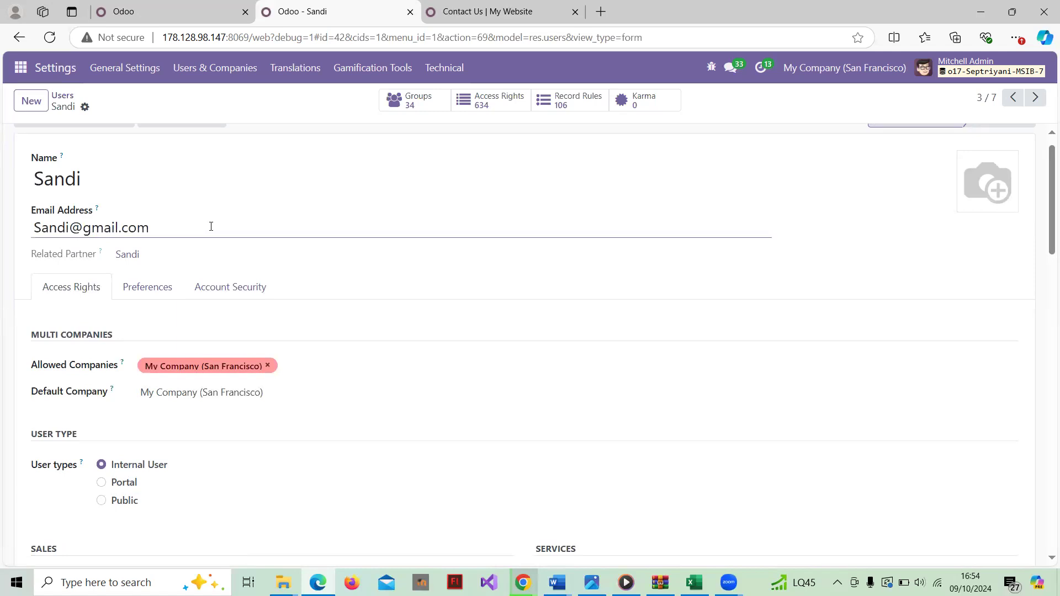
scroll(289, 285, down, 1)
scroll(292, 285, up, 1)
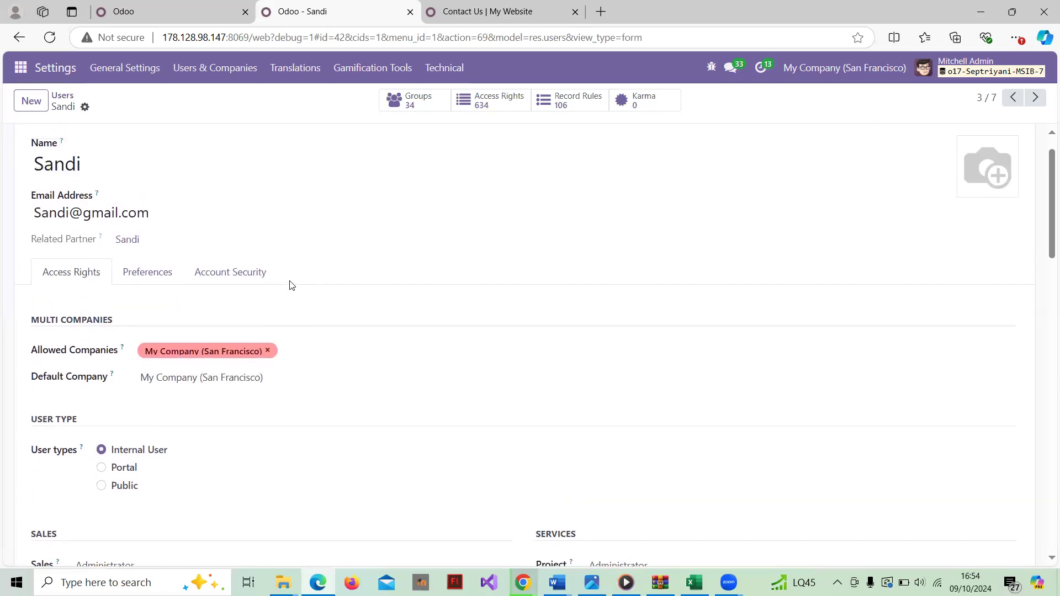
scroll(282, 341, down, 3)
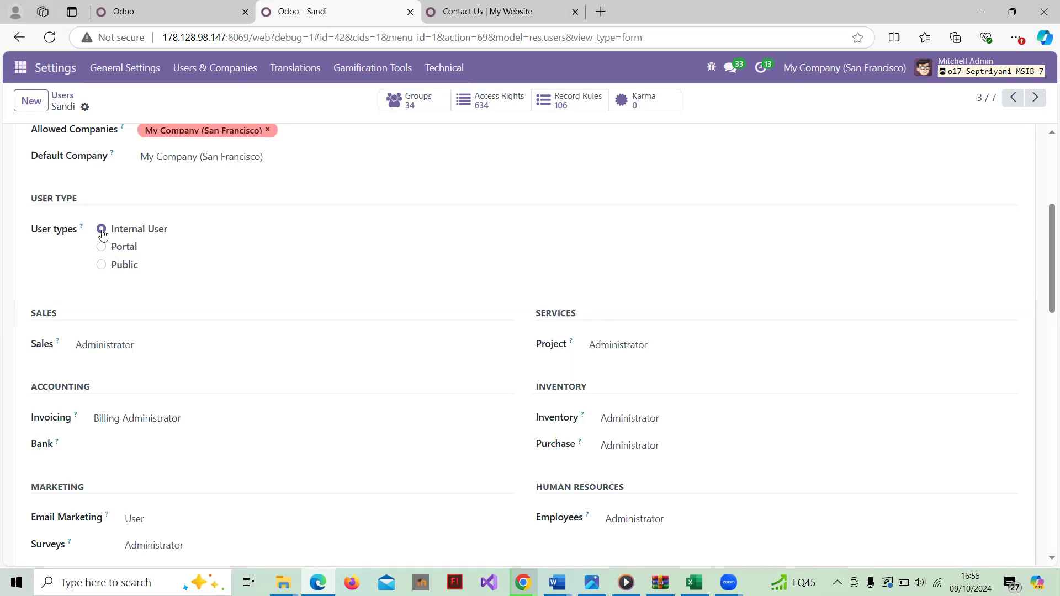
scroll(103, 234, down, 1)
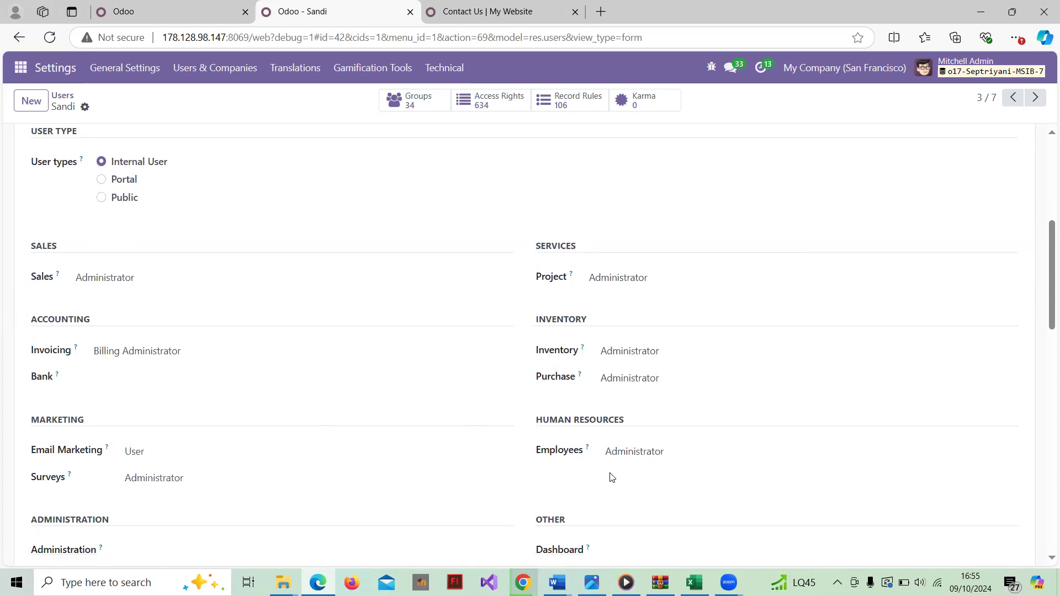
Step: Look up this user's role in row 6 of the security matrix workbook in Excel, and return to the user form in Odoo
mouse_move(694, 582)
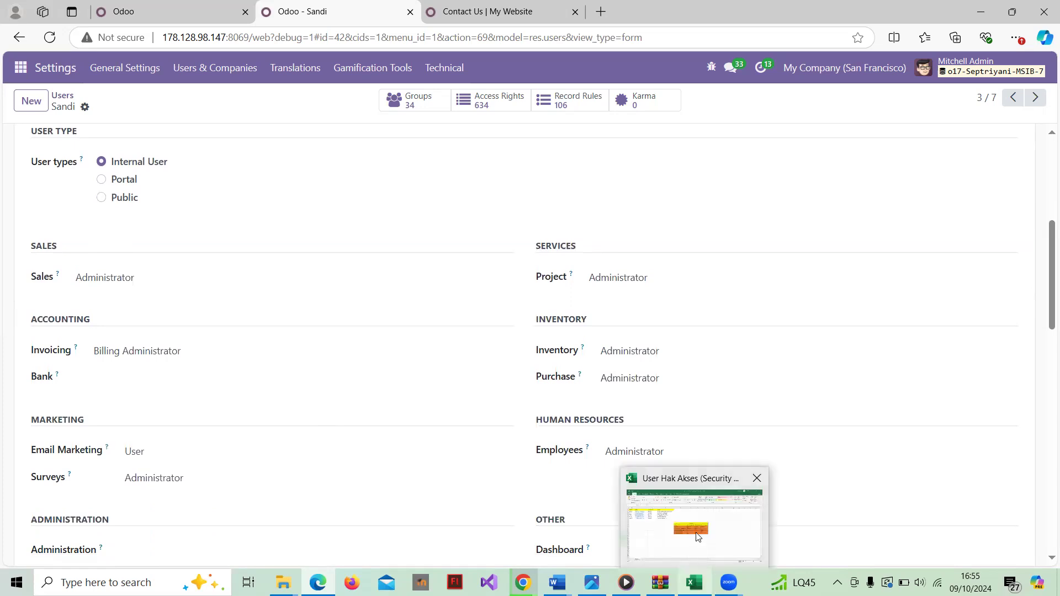
click(698, 538)
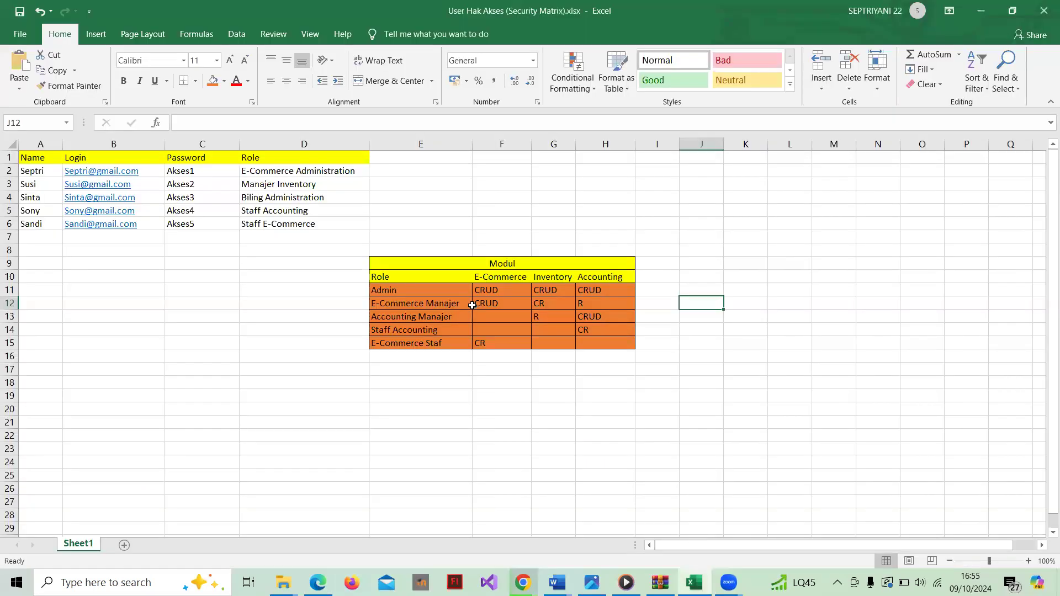
click(44, 232)
click(40, 224)
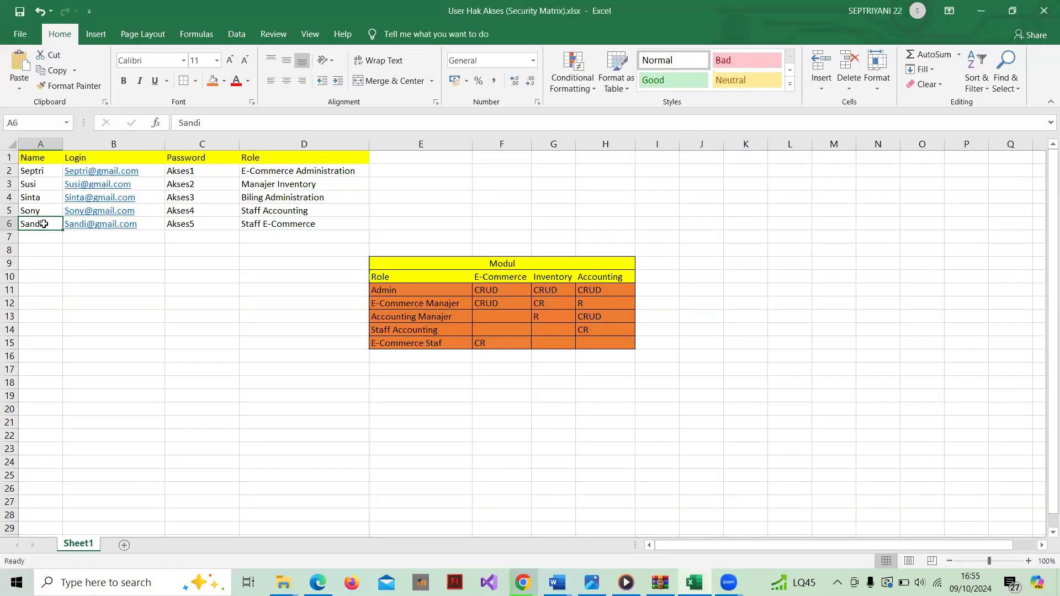
click(269, 224)
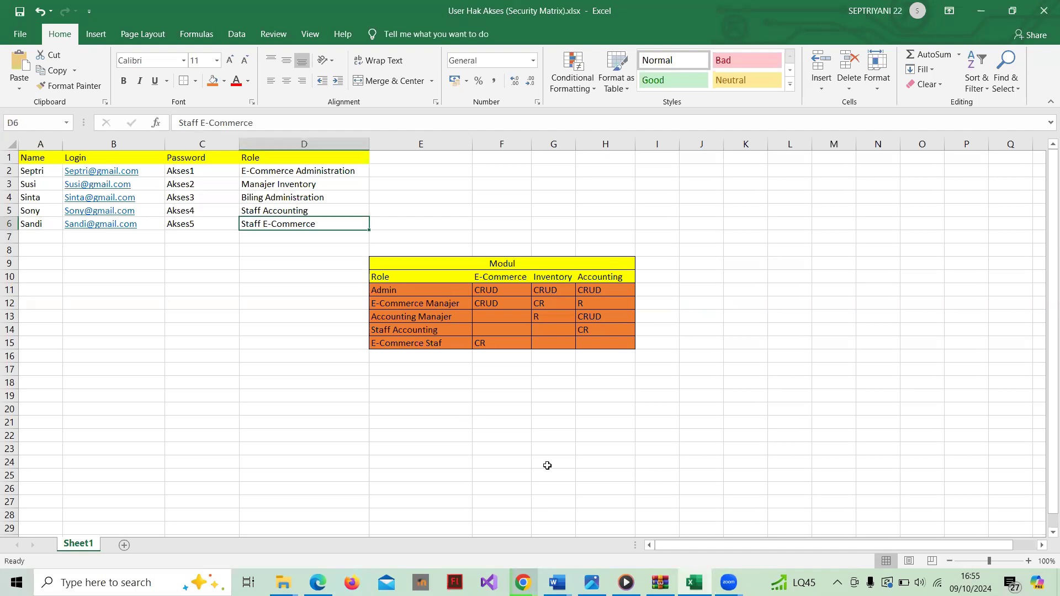
click(317, 582)
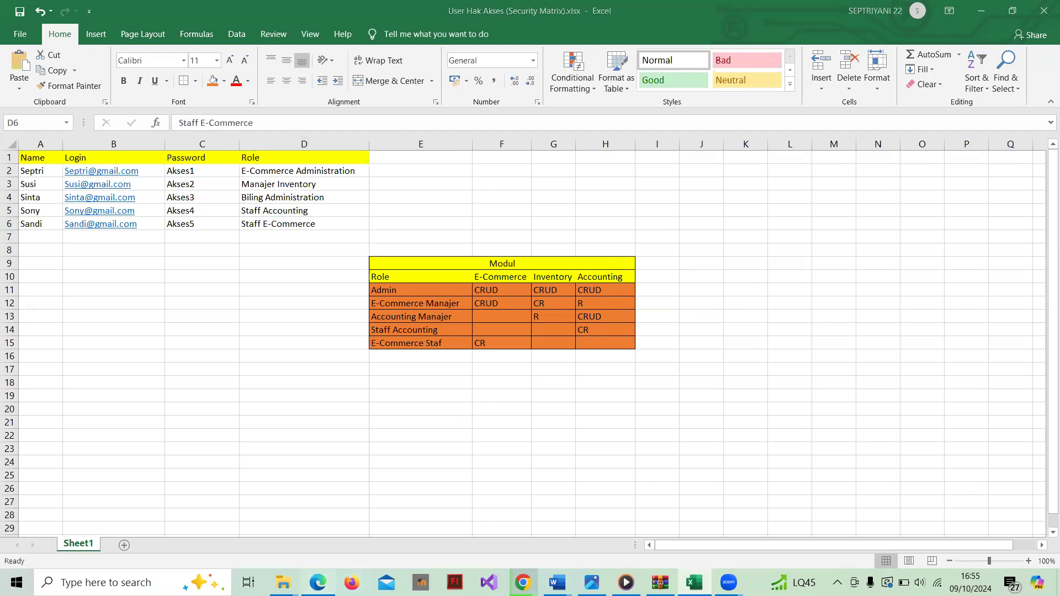
scroll(248, 387, down, 1)
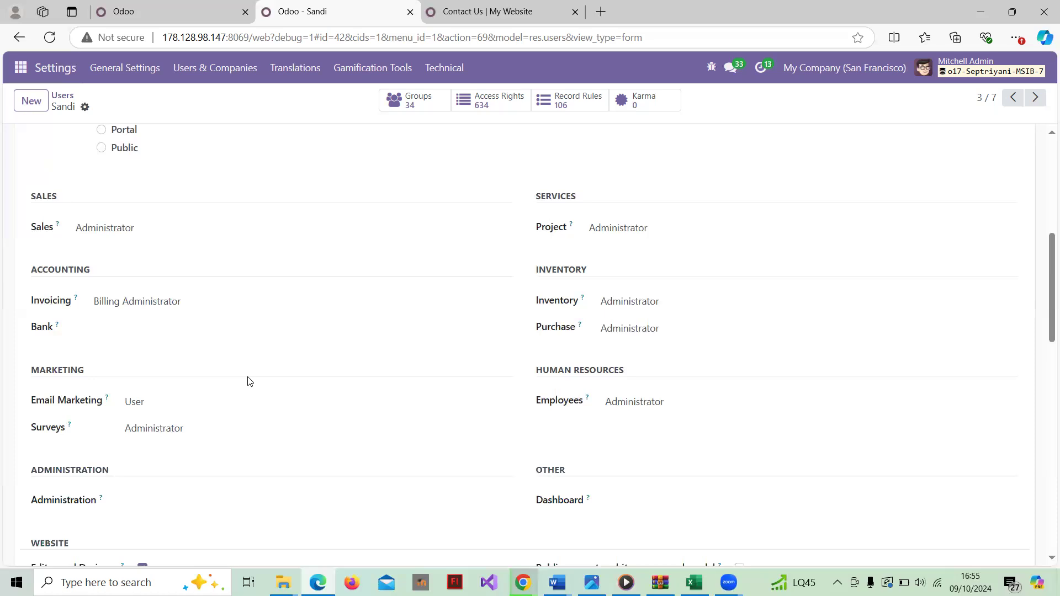
Step: Remove the website Editor and Designer right and set the user's Email Marketing and Surveys access to blank
scroll(249, 381, down, 3)
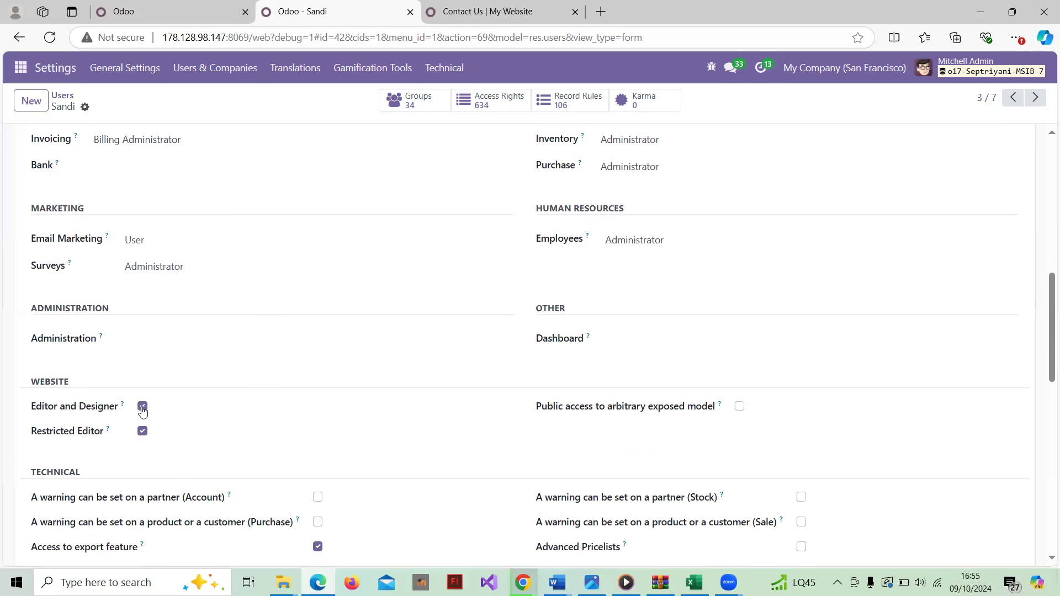
click(143, 408)
scroll(142, 410, up, 3)
click(178, 422)
click(177, 436)
click(171, 404)
click(172, 414)
scroll(172, 417, down, 2)
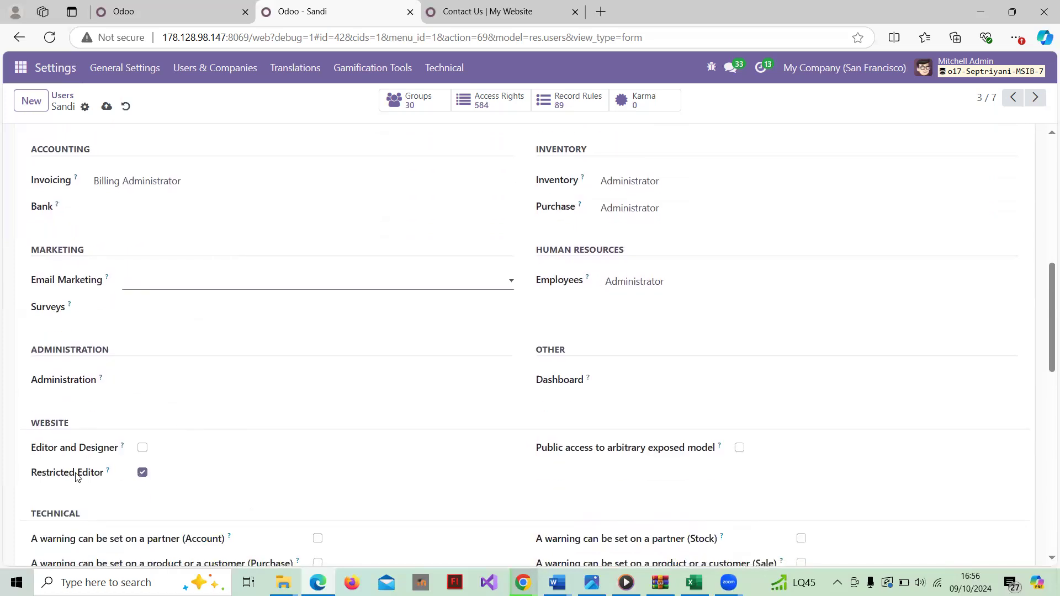
Step: Clear the user's Invoicing and Sales access levels
scroll(161, 341, up, 1)
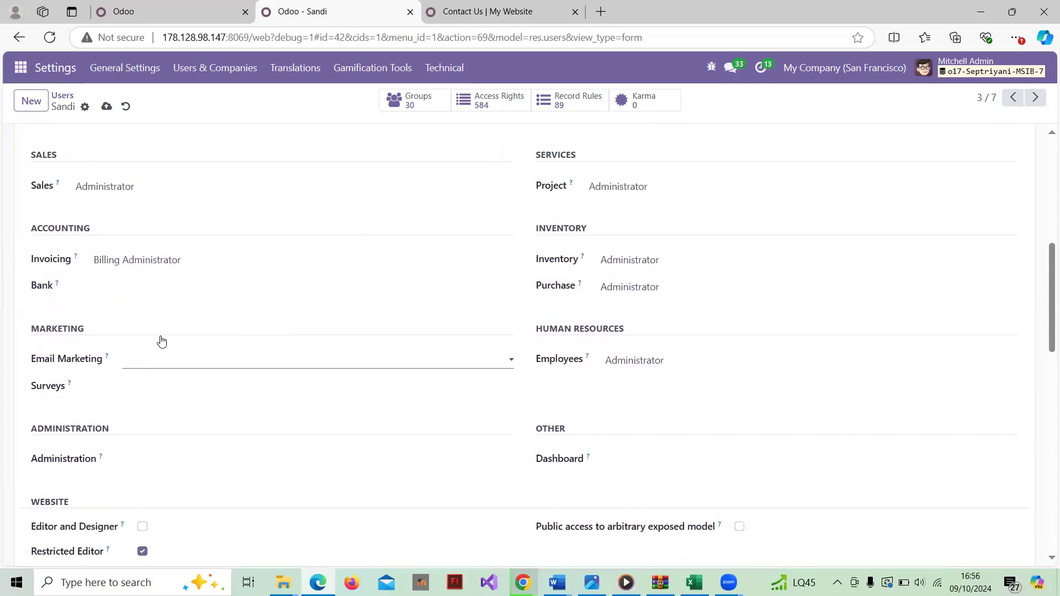
click(170, 269)
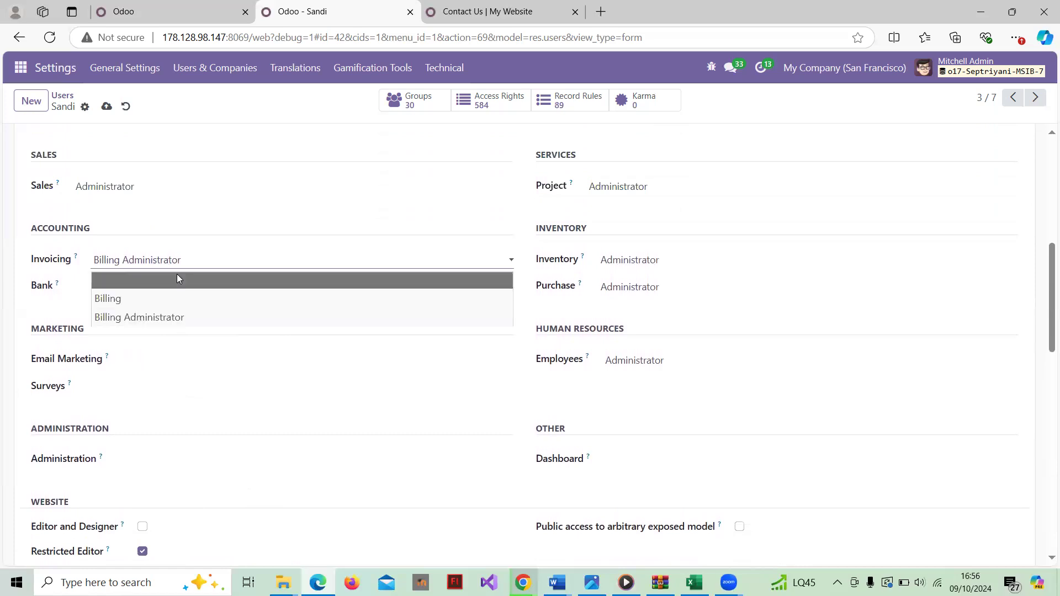
click(177, 274)
click(177, 200)
click(175, 205)
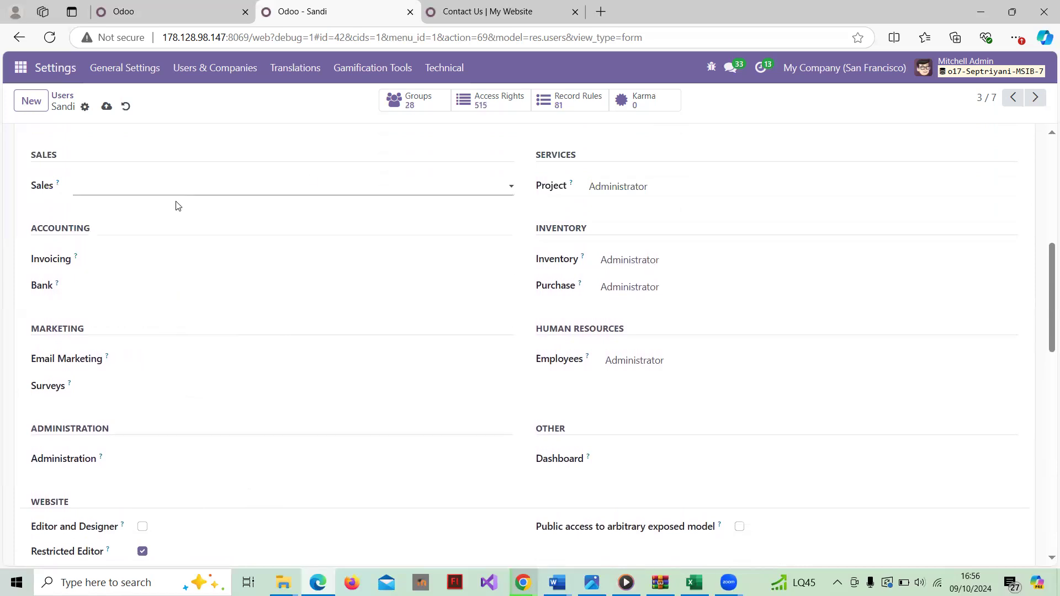
Step: Set the user's Project, Inventory, Purchase and Employees access levels to blank
click(642, 186)
click(640, 210)
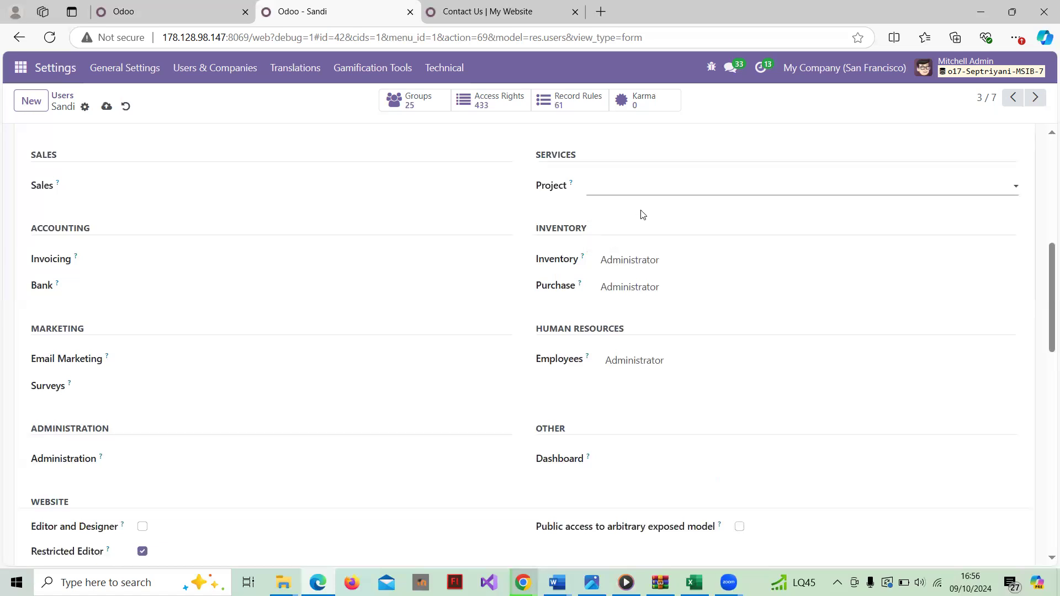
click(642, 259)
click(645, 275)
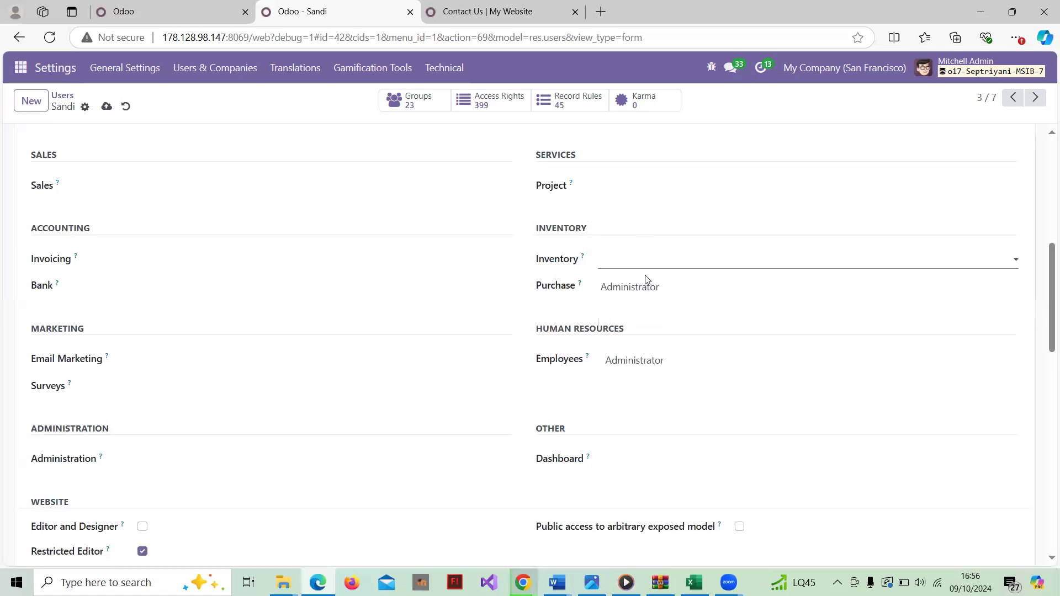
click(647, 297)
click(646, 306)
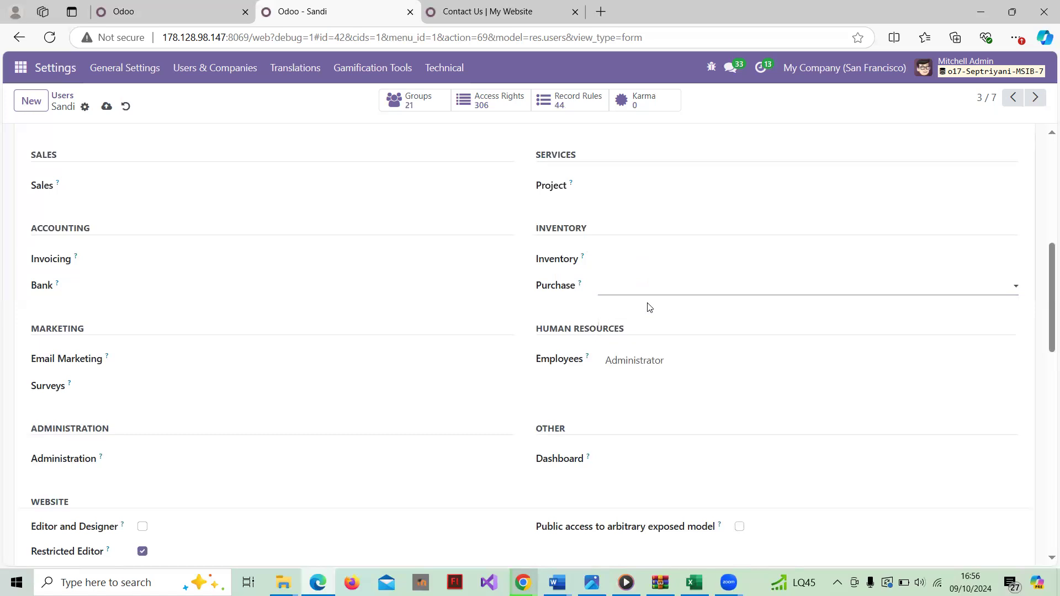
click(656, 360)
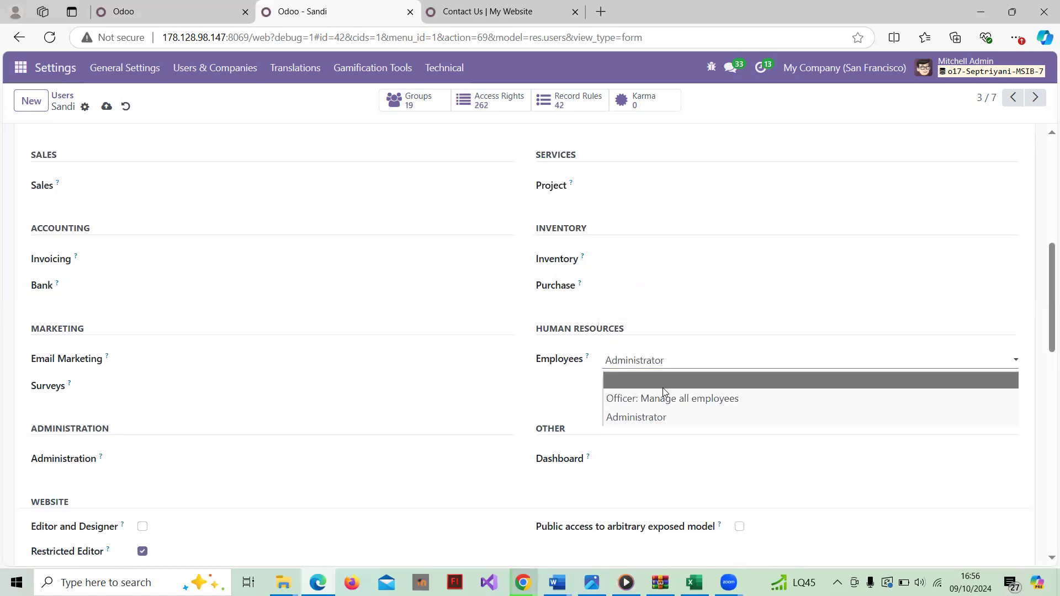
click(662, 381)
Step: Remove the Contact Creation extra right and save the changes to the user
scroll(521, 279, up, 2)
scroll(521, 279, down, 6)
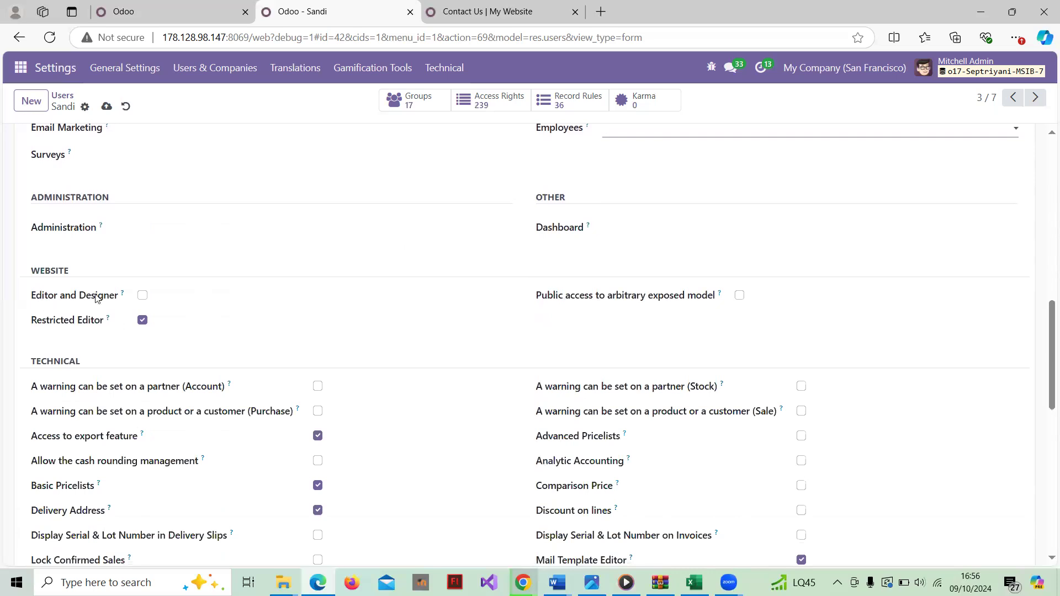
scroll(95, 298, down, 9)
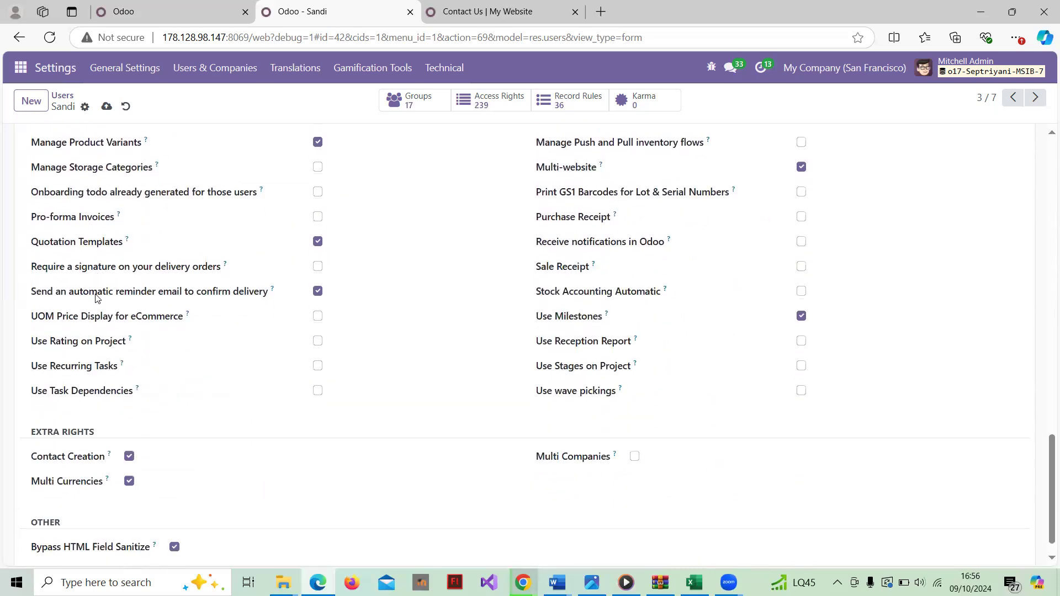
scroll(96, 298, down, 1)
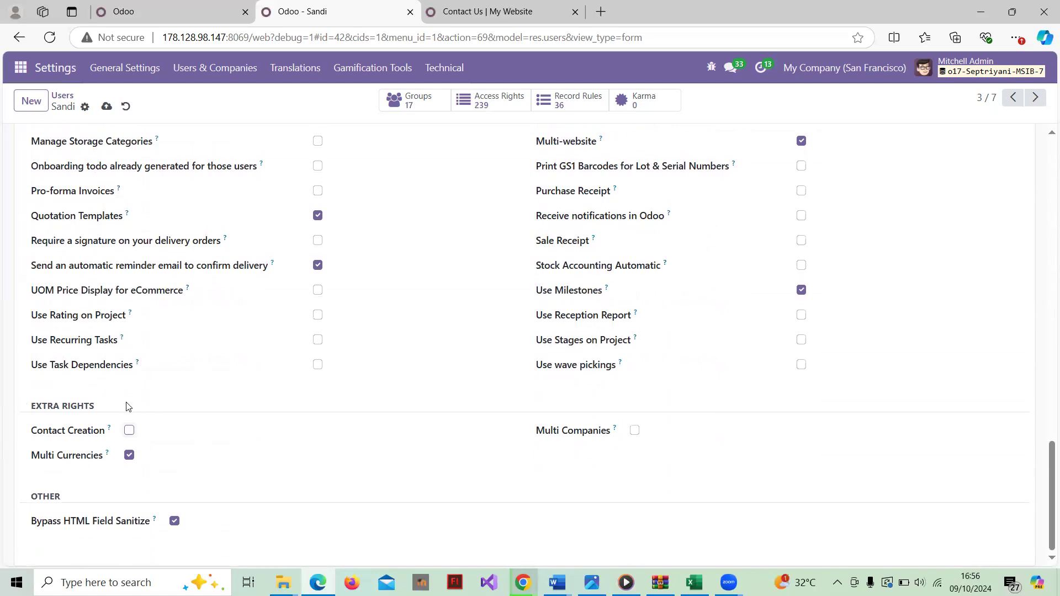
scroll(128, 407, up, 10)
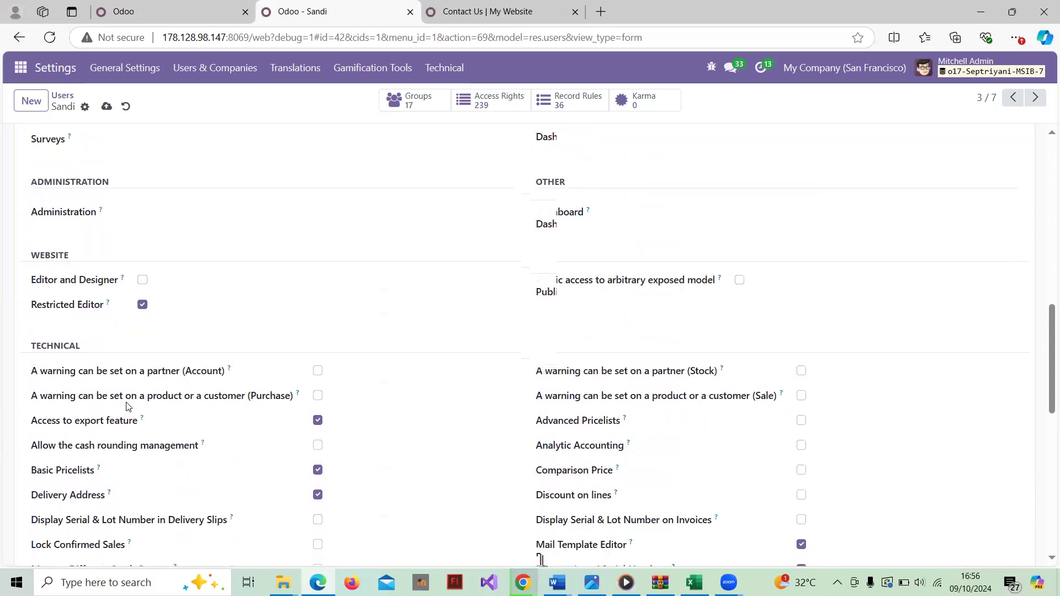
scroll(128, 407, down, 9)
scroll(128, 407, up, 20)
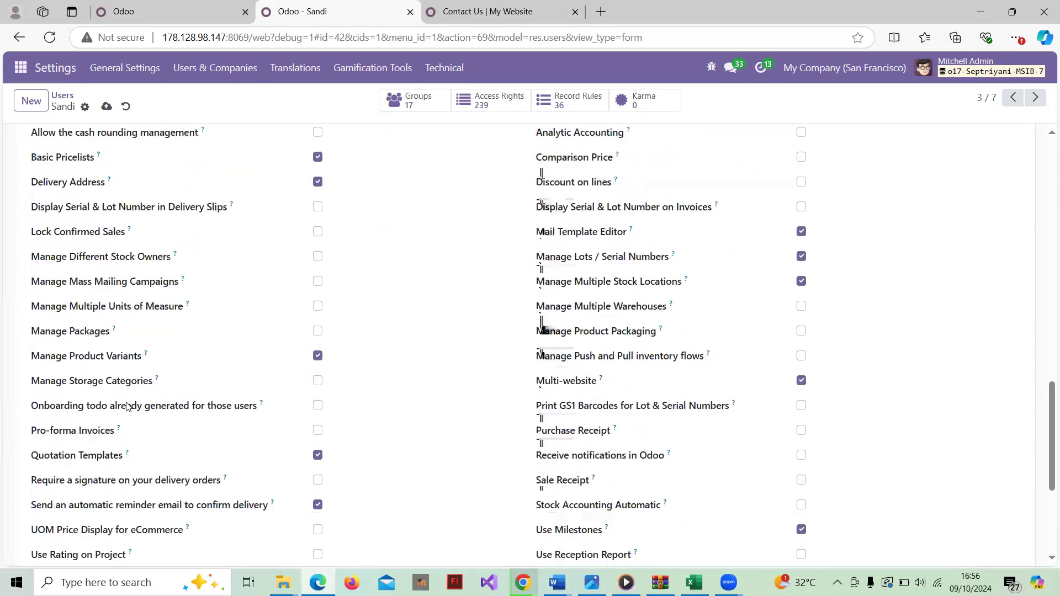
click(108, 107)
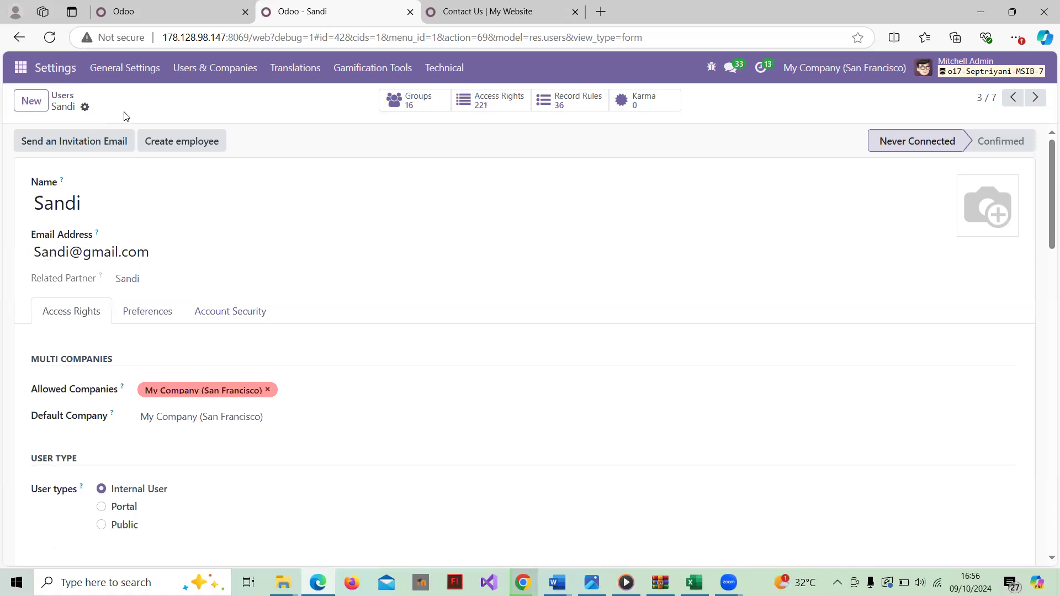
Step: Return to the users list, open the user in the fourth row and review its application access rights
click(64, 101)
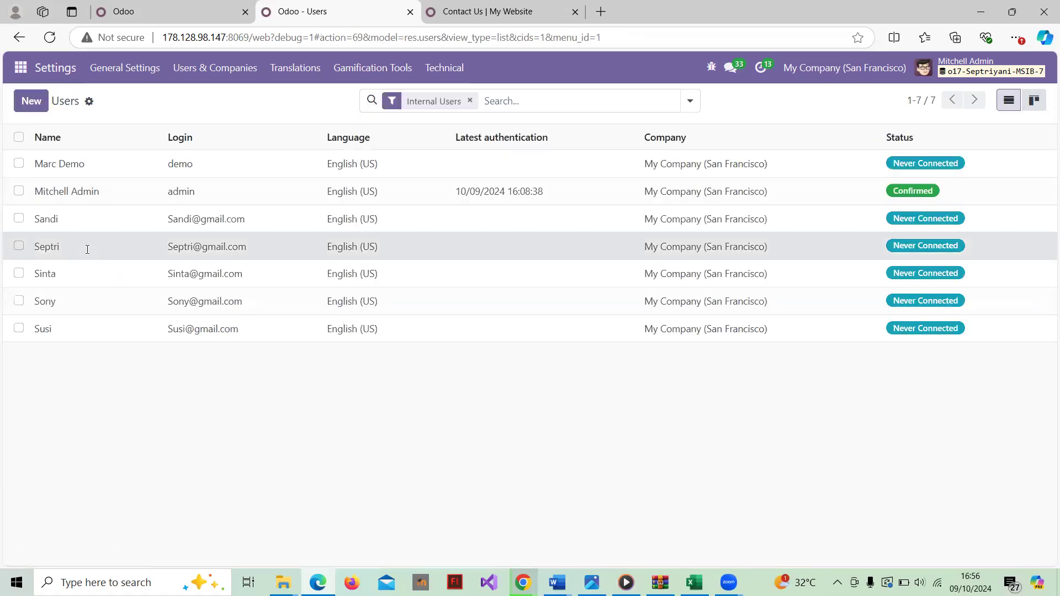
click(87, 249)
scroll(191, 380, down, 5)
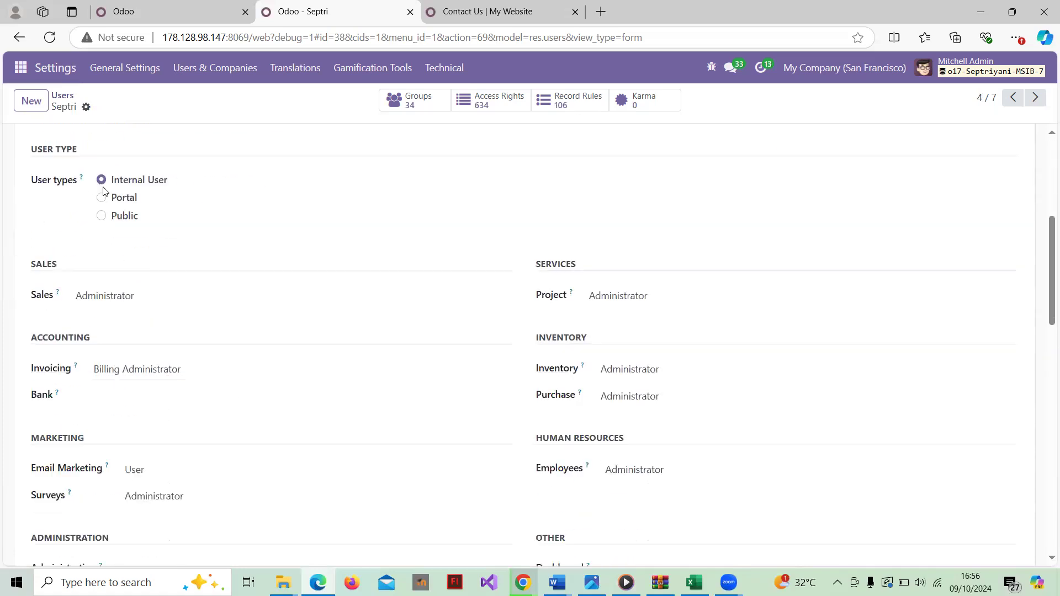
scroll(164, 211, down, 2)
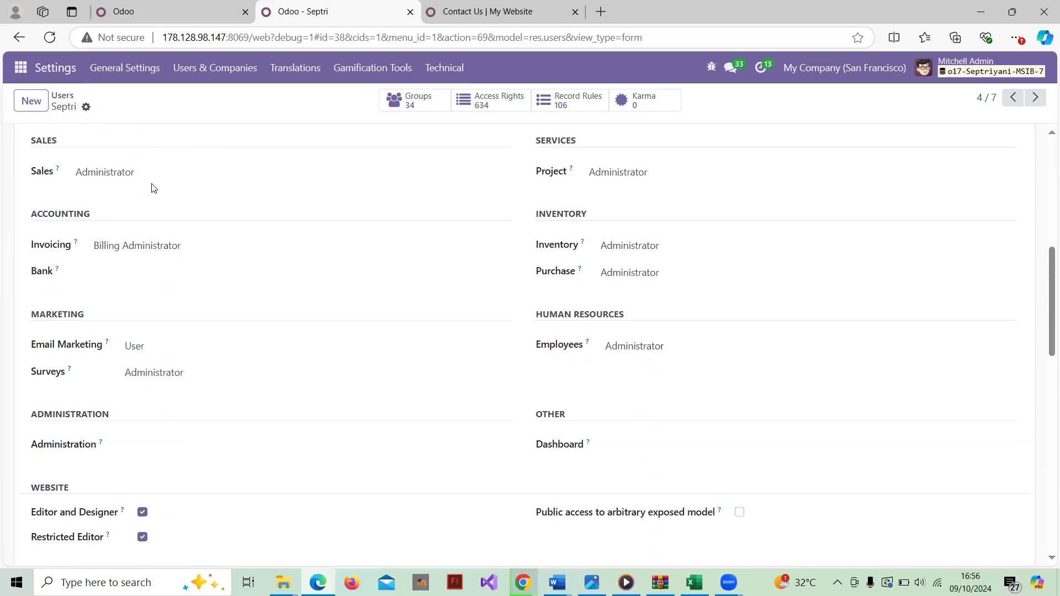
scroll(154, 189, up, 2)
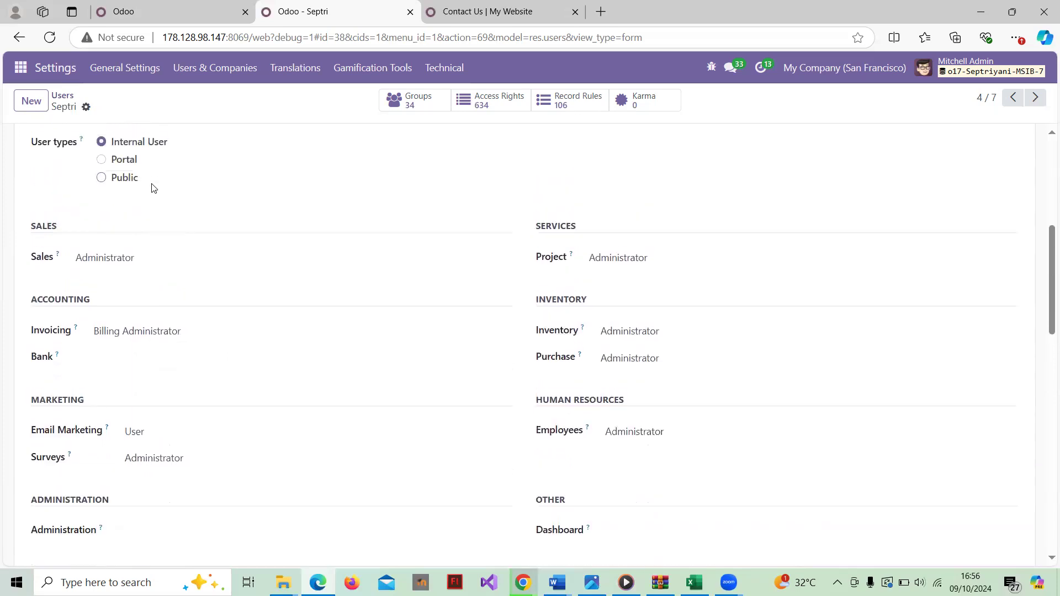
Step: Switch to the security matrix workbook in Excel and look up the open user's role in row 2
click(709, 579)
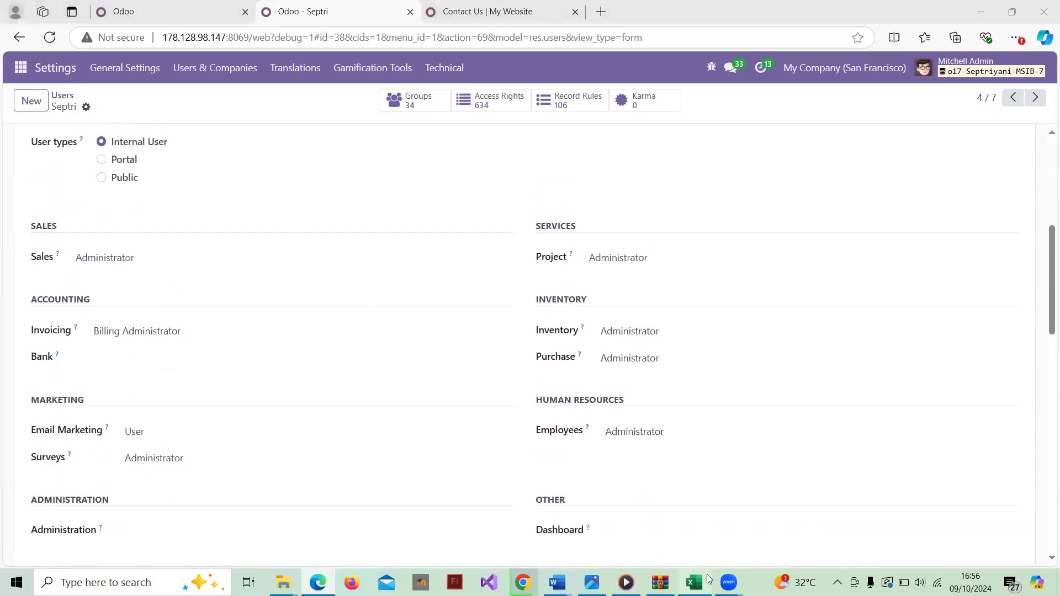
click(45, 173)
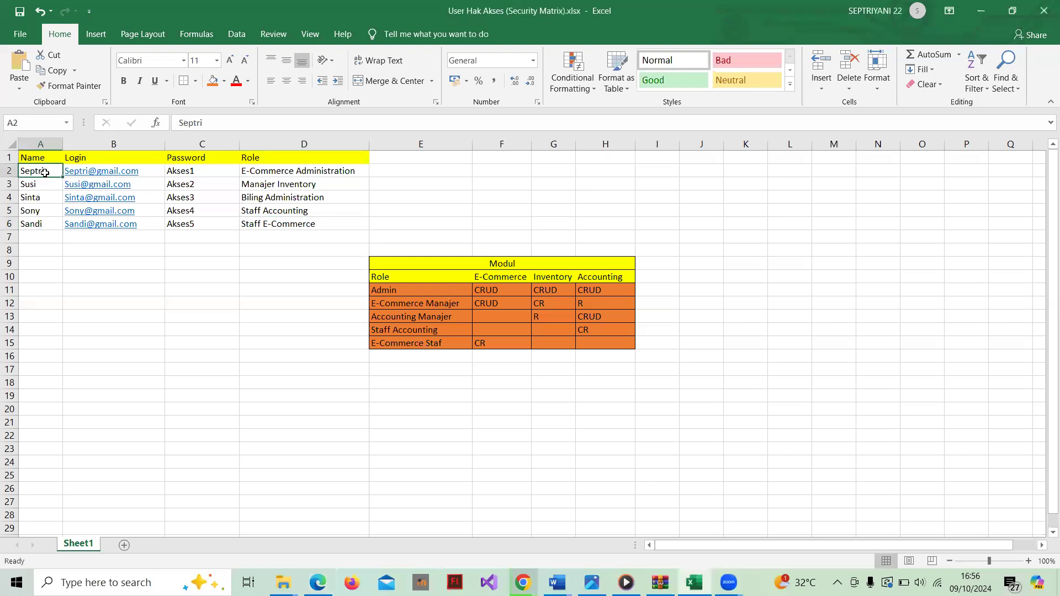
click(279, 173)
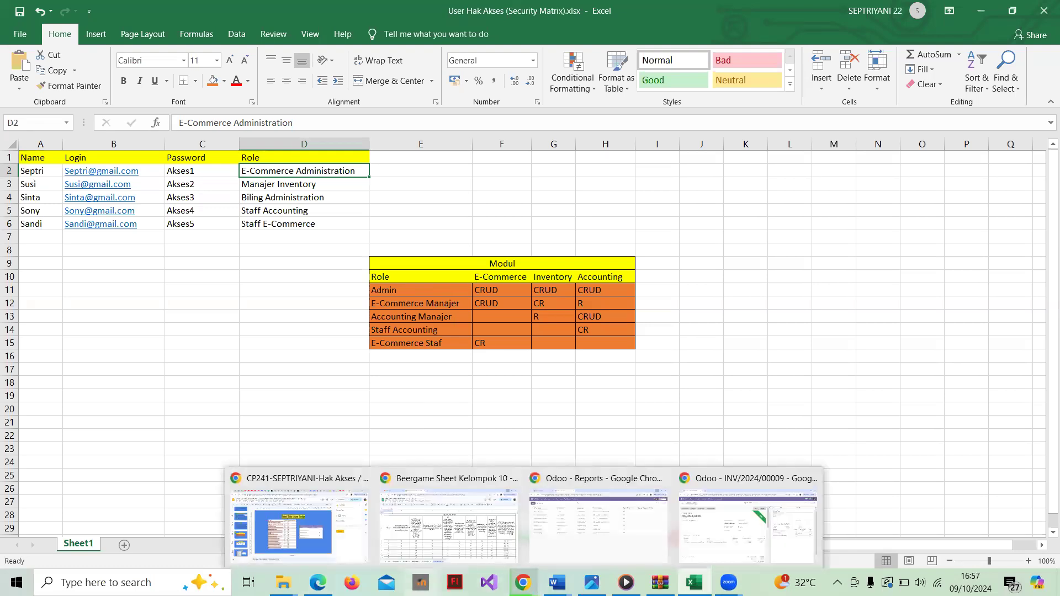
Step: Switch back to the open user's form in Odoo and remove the Restricted Editor website right
mouse_move(283, 582)
click(294, 550)
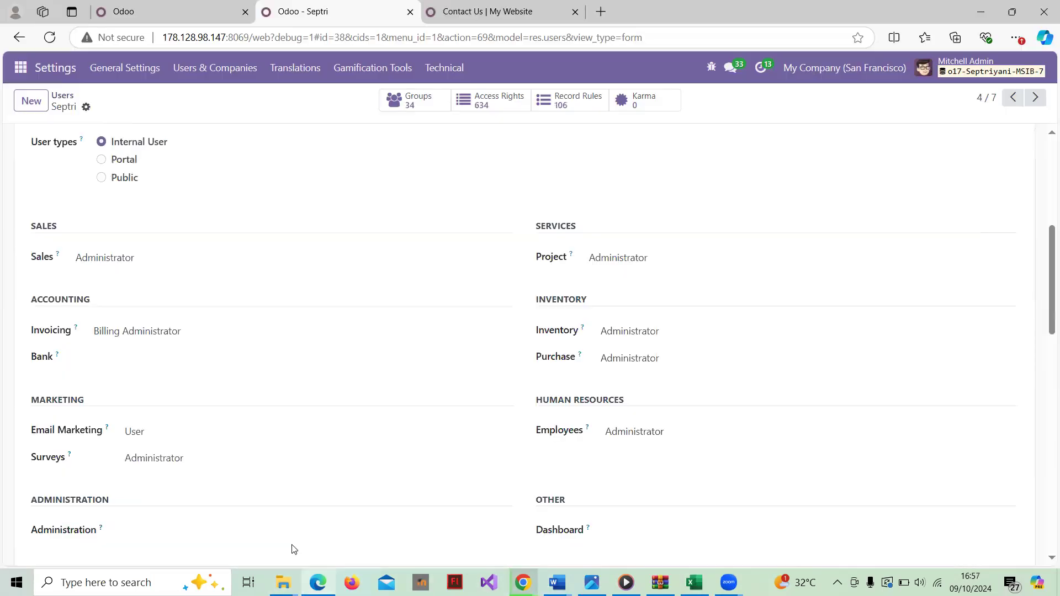
scroll(268, 409, down, 2)
scroll(267, 409, up, 1)
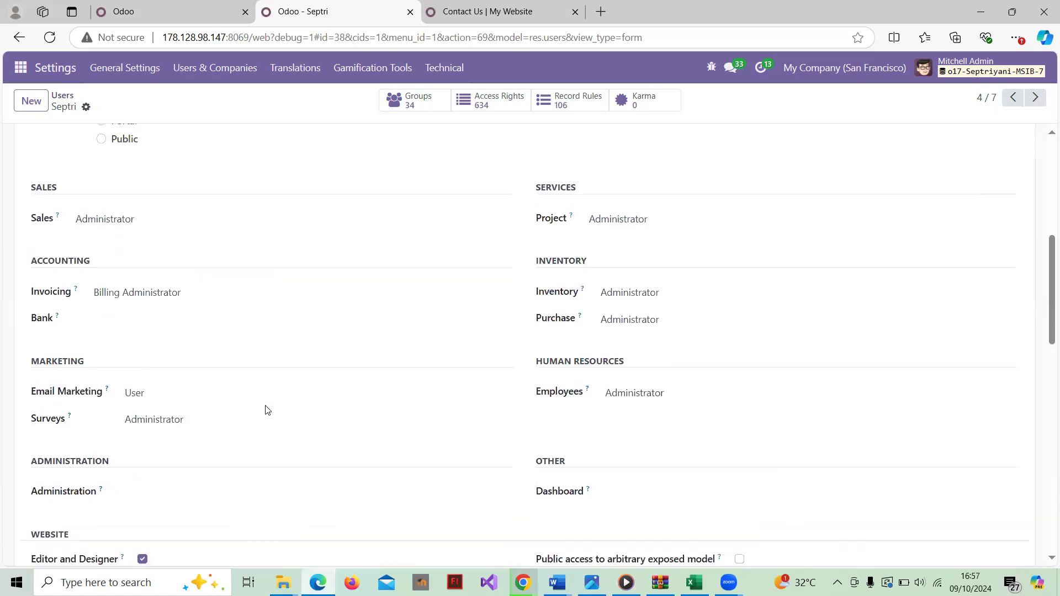
scroll(267, 410, down, 3)
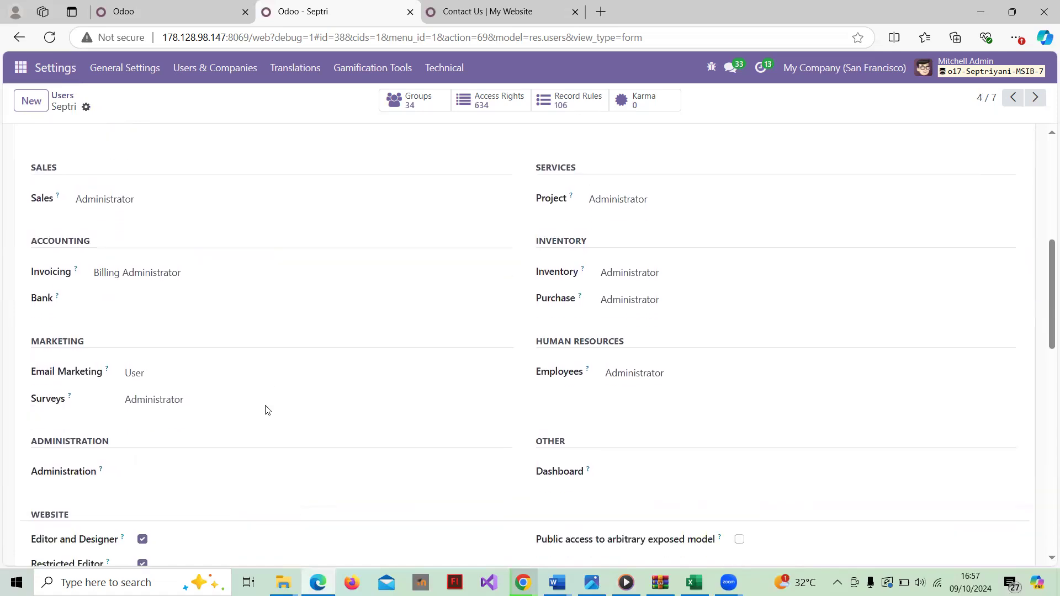
scroll(267, 410, down, 1)
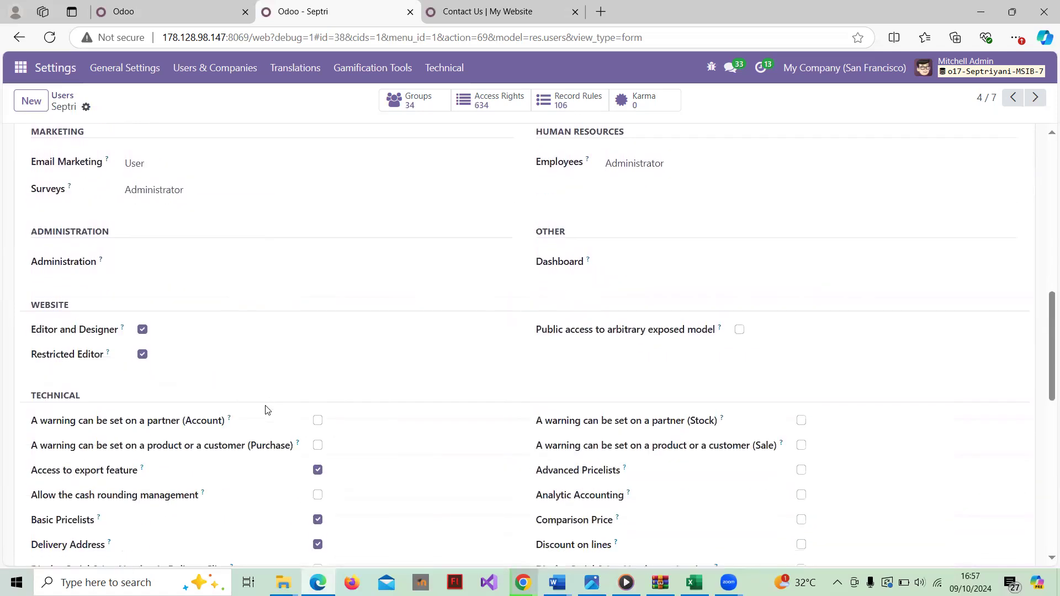
scroll(267, 410, up, 1)
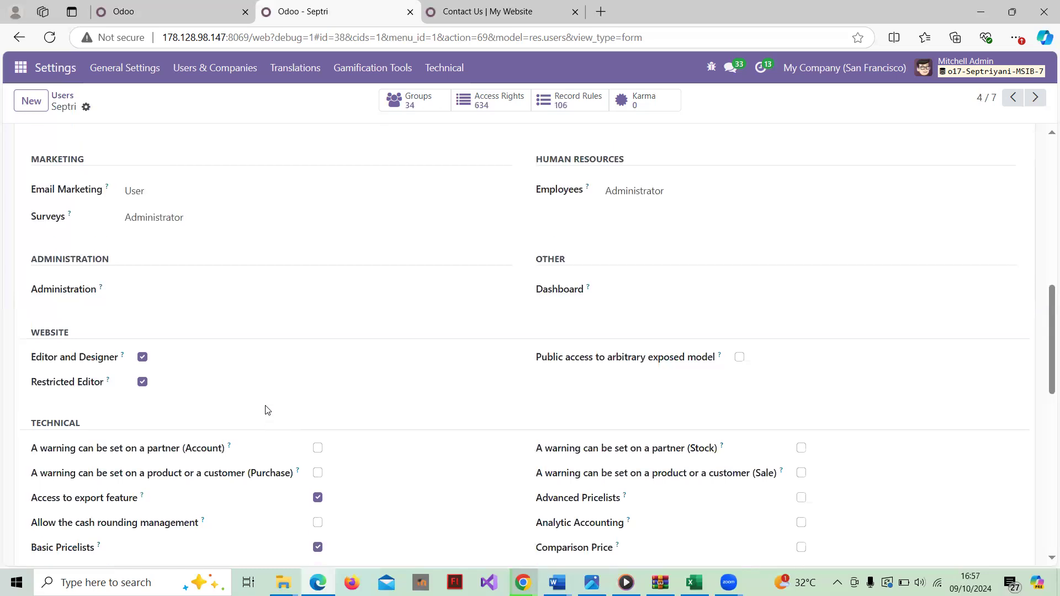
click(141, 383)
Step: Set the user's Surveys and Email Marketing access levels to blank
scroll(160, 363, up, 2)
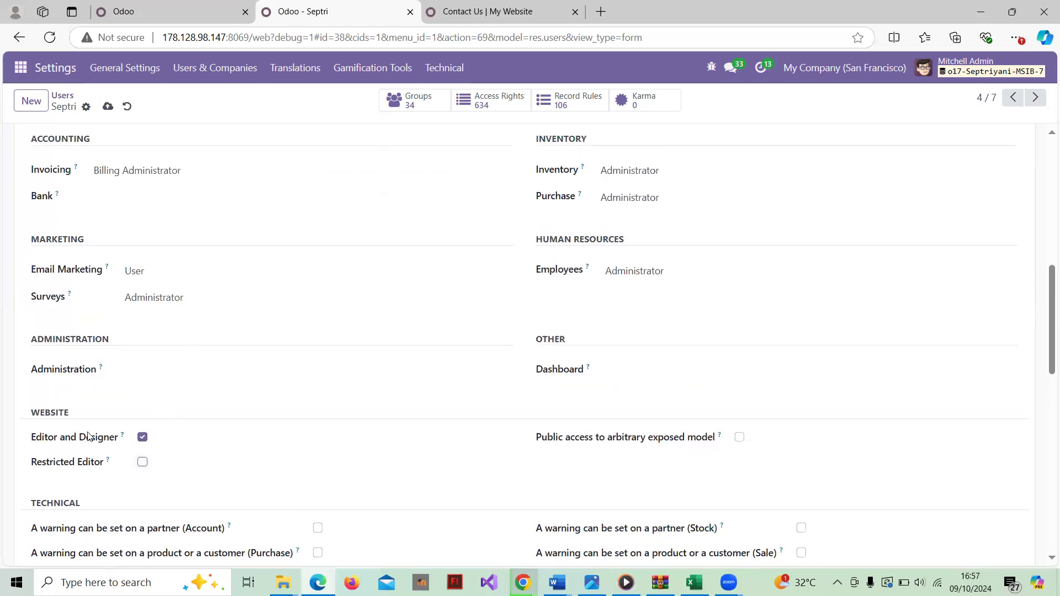
click(172, 297)
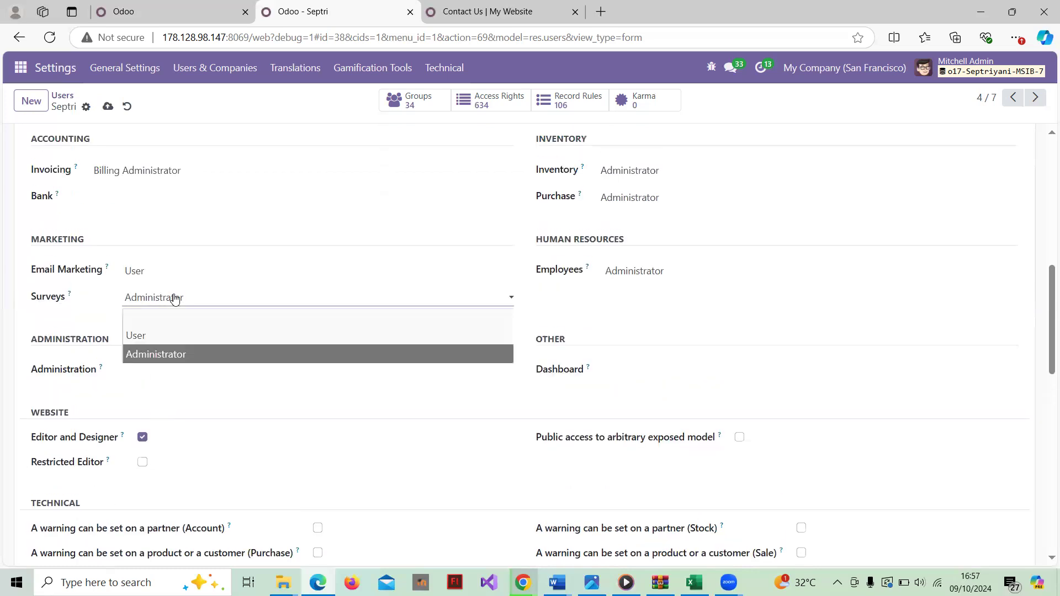
click(183, 308)
click(182, 303)
click(183, 315)
click(176, 282)
click(175, 289)
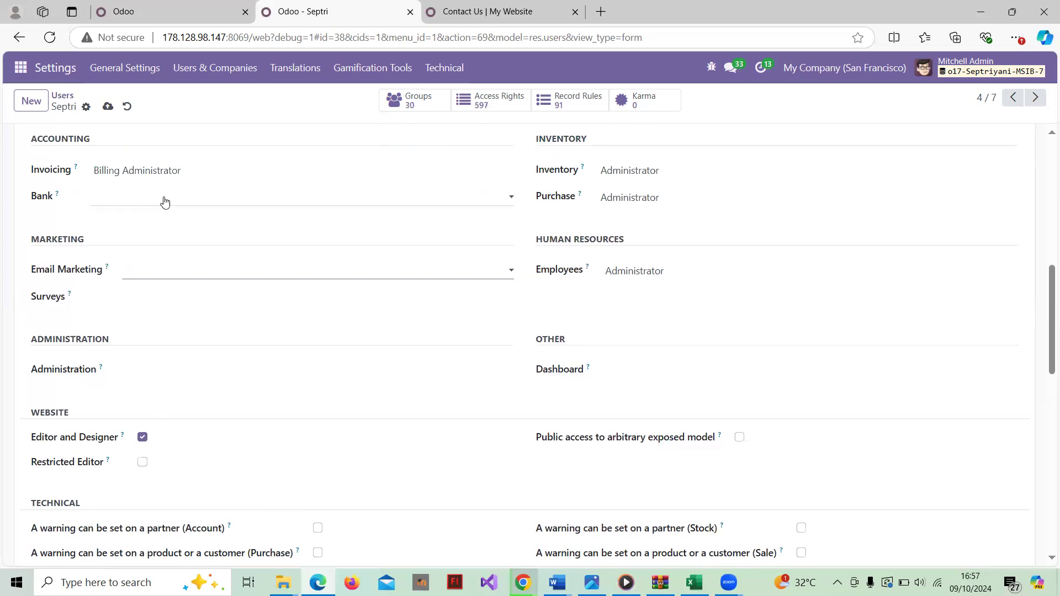
Step: Set the user's Invoicing and Sales access levels to blank
scroll(164, 201, up, 1)
click(164, 246)
click(163, 270)
click(156, 181)
click(154, 187)
Step: Clear the user's Project, Inventory, Purchase and Employees access levels, leaving each one blank
scroll(153, 187, up, 2)
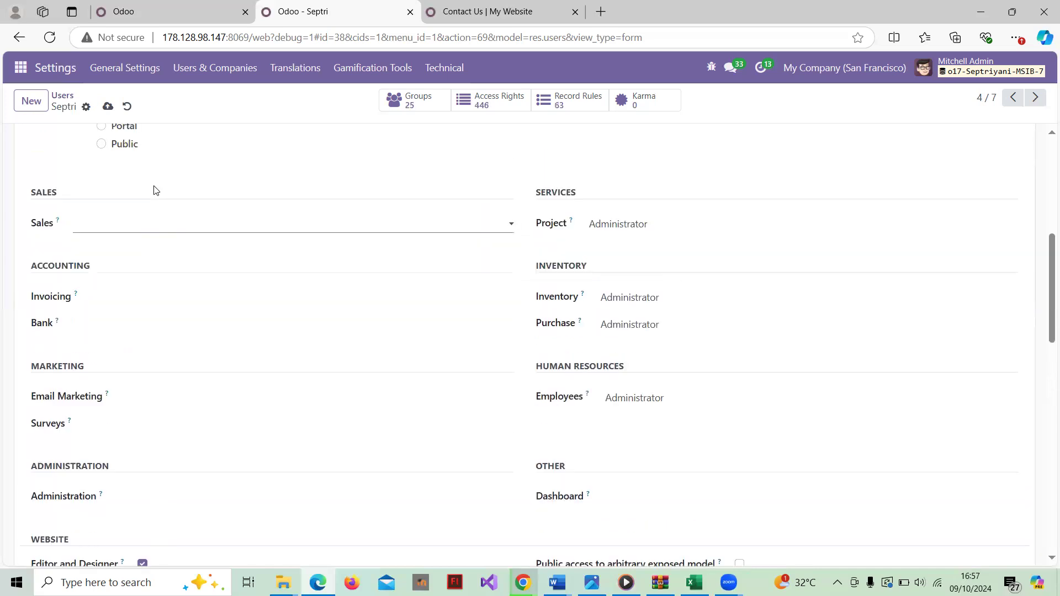
click(687, 264)
click(687, 284)
click(684, 339)
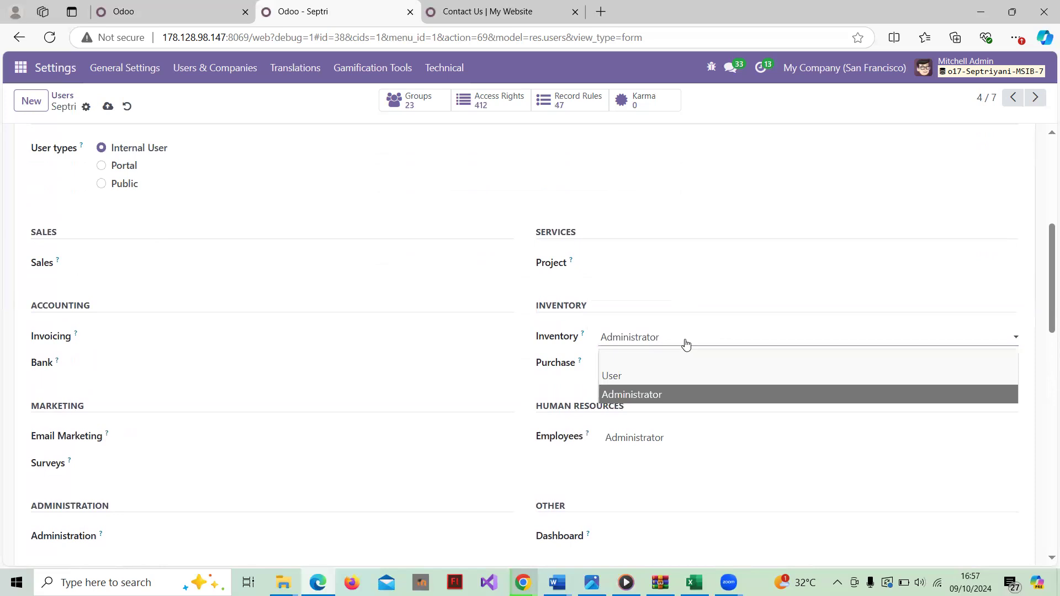
click(685, 360)
scroll(686, 360, down, 1)
click(684, 292)
click(683, 309)
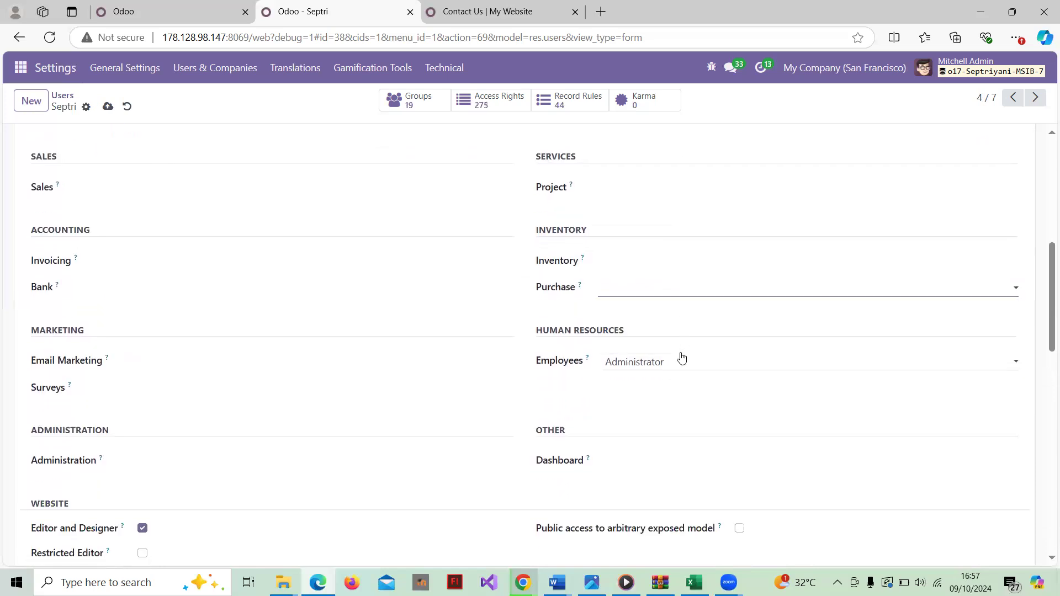
click(681, 360)
click(682, 379)
Step: Save the changed access rights of the user and return to the users list
scroll(683, 380, down, 5)
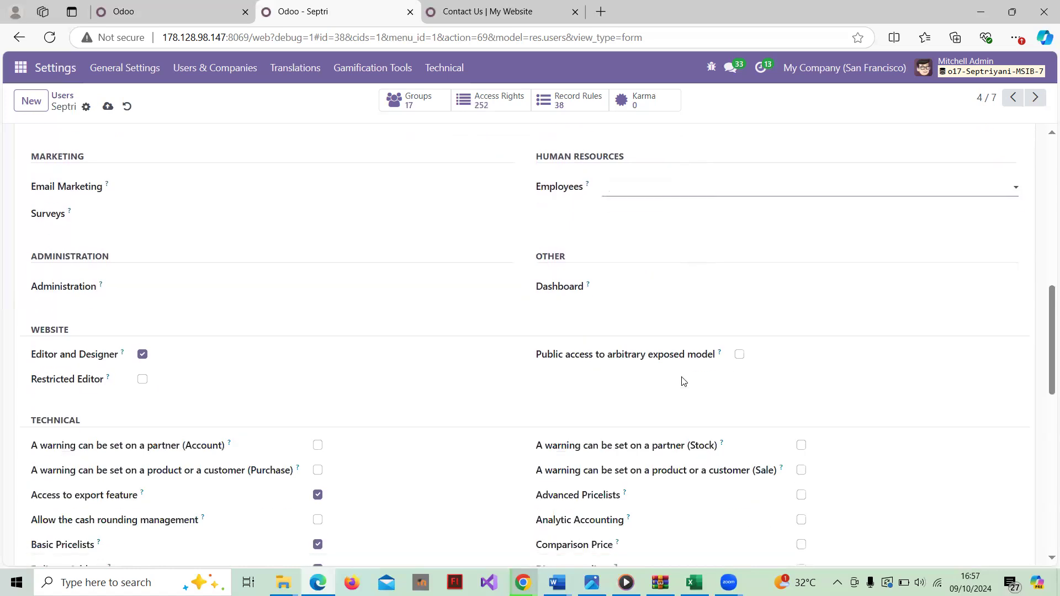
scroll(684, 381, down, 8)
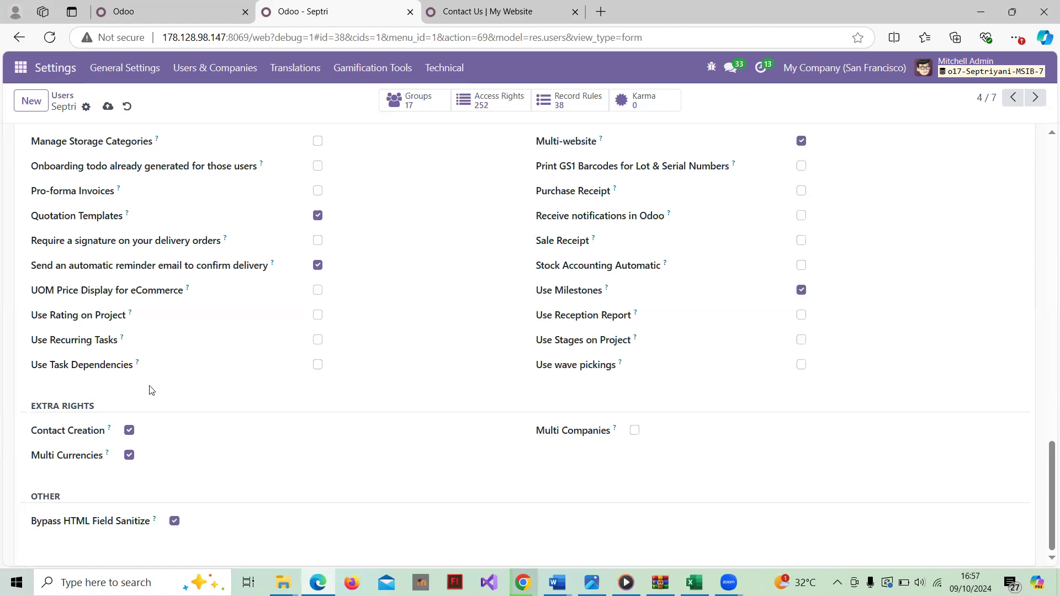
scroll(151, 390, up, 1)
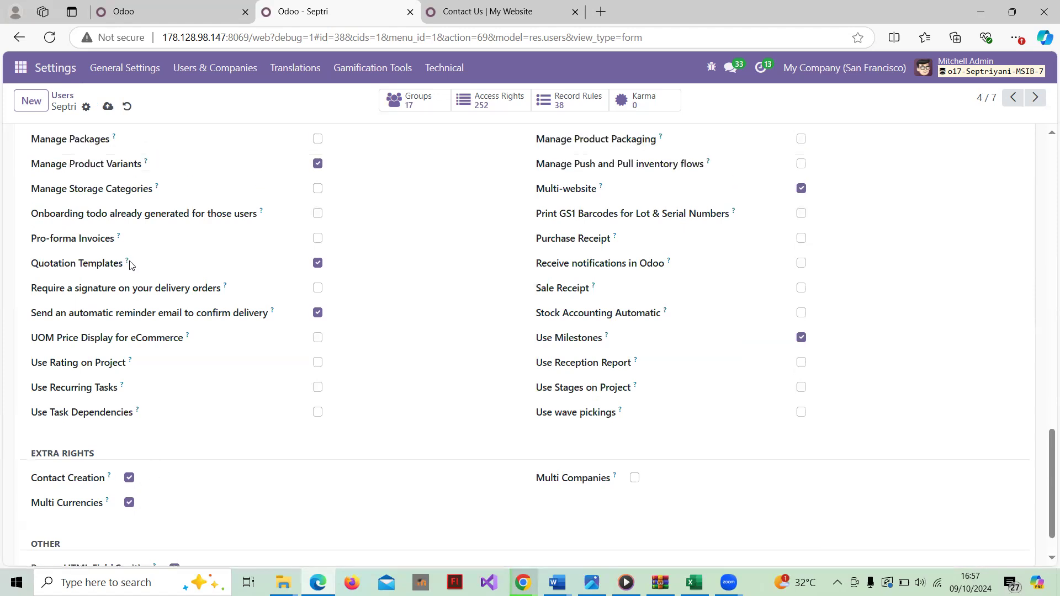
click(108, 107)
click(62, 97)
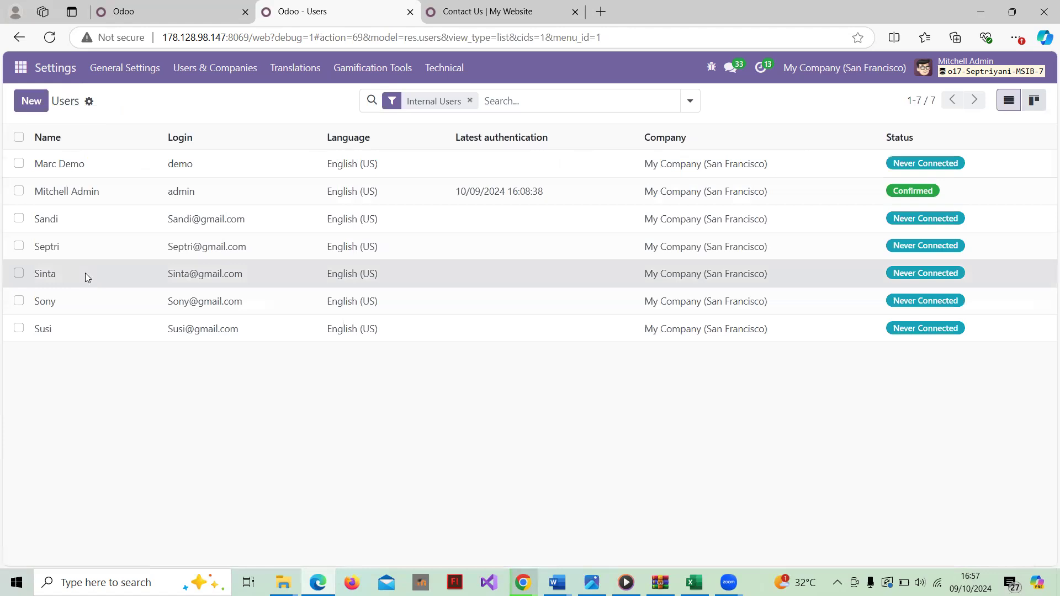
Step: Open the user in the fifth row of the users list and review the assigned access rights
click(86, 274)
scroll(337, 318, down, 15)
scroll(336, 318, up, 10)
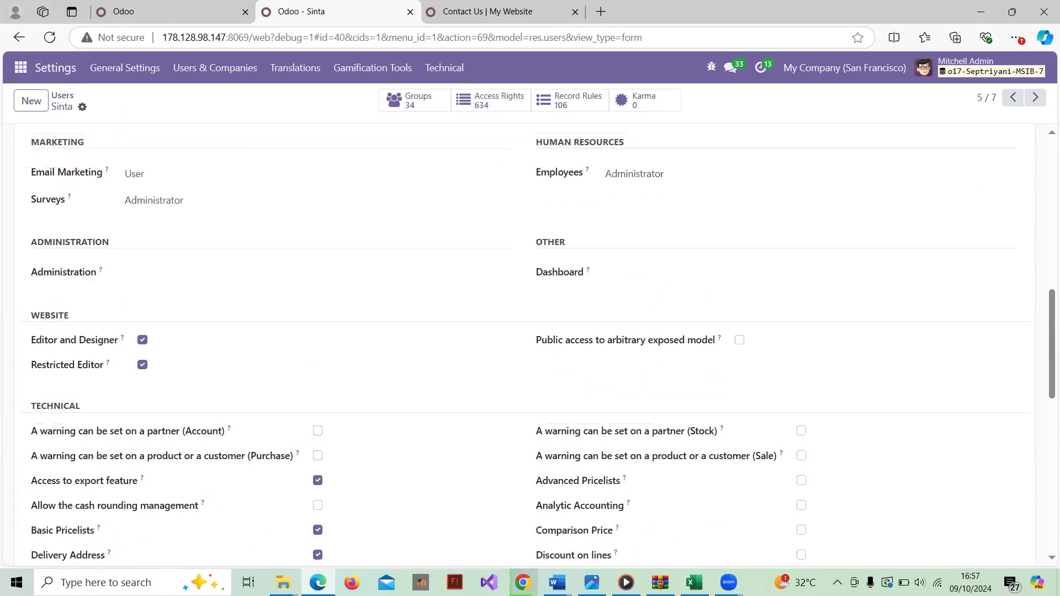
Step: Switch to the security matrix workbook in Excel and look up the open user's role in row 4
click(695, 583)
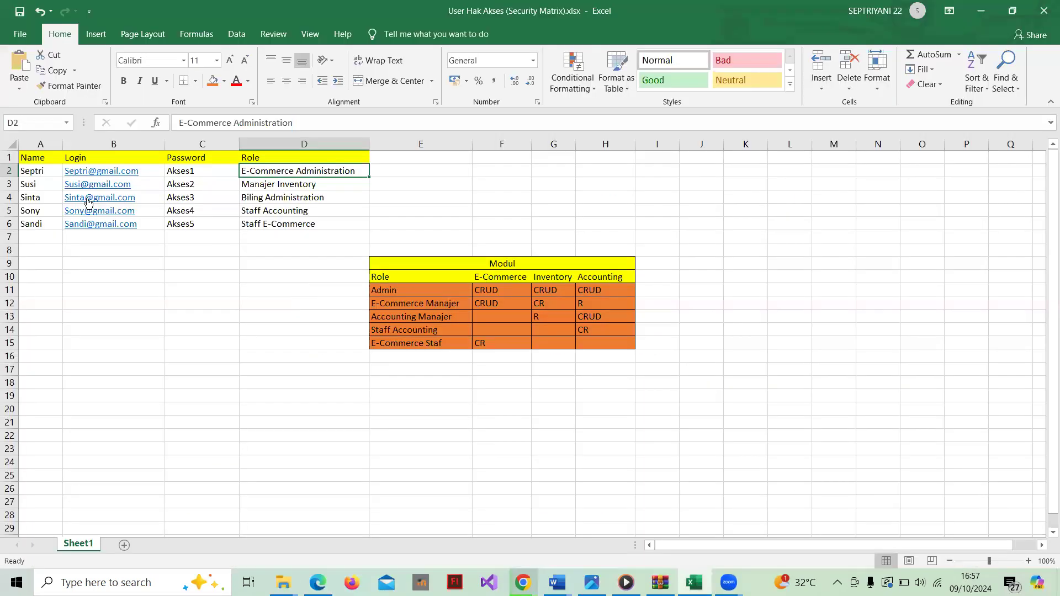
click(40, 201)
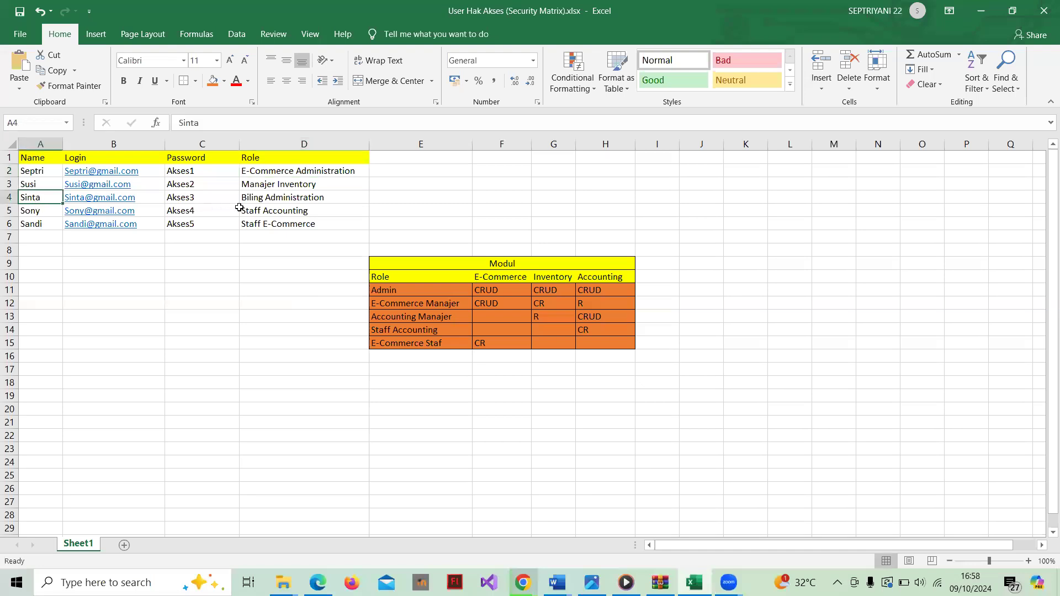
click(281, 200)
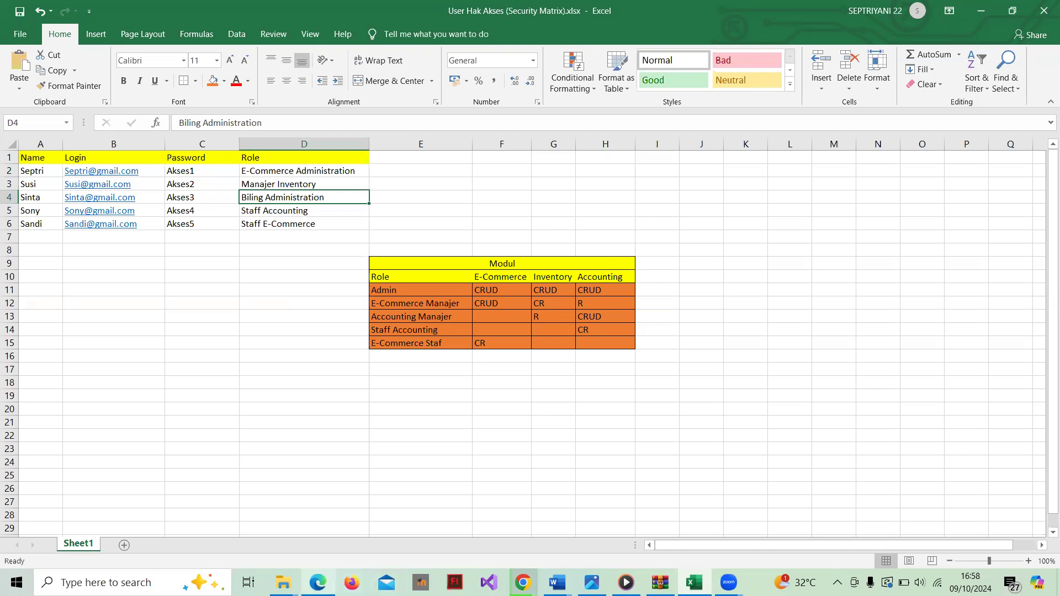
Step: Switch back to the user's form in Odoo and set the Sales access level to blank
click(318, 583)
scroll(204, 315, up, 4)
scroll(204, 315, down, 2)
scroll(204, 315, up, 1)
scroll(205, 315, up, 1)
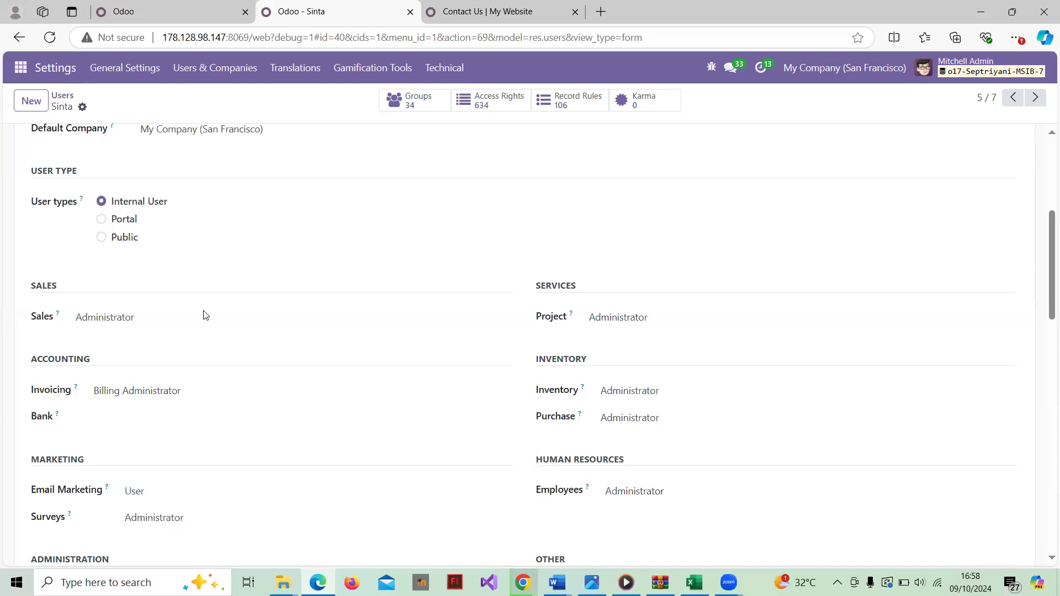
scroll(204, 315, up, 1)
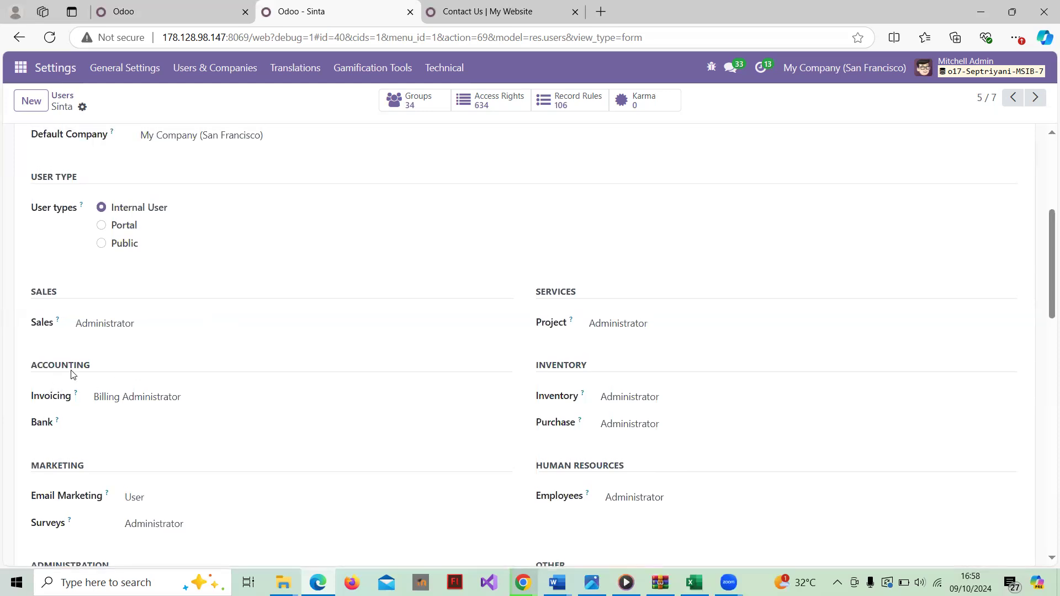
scroll(71, 374, down, 3)
click(99, 238)
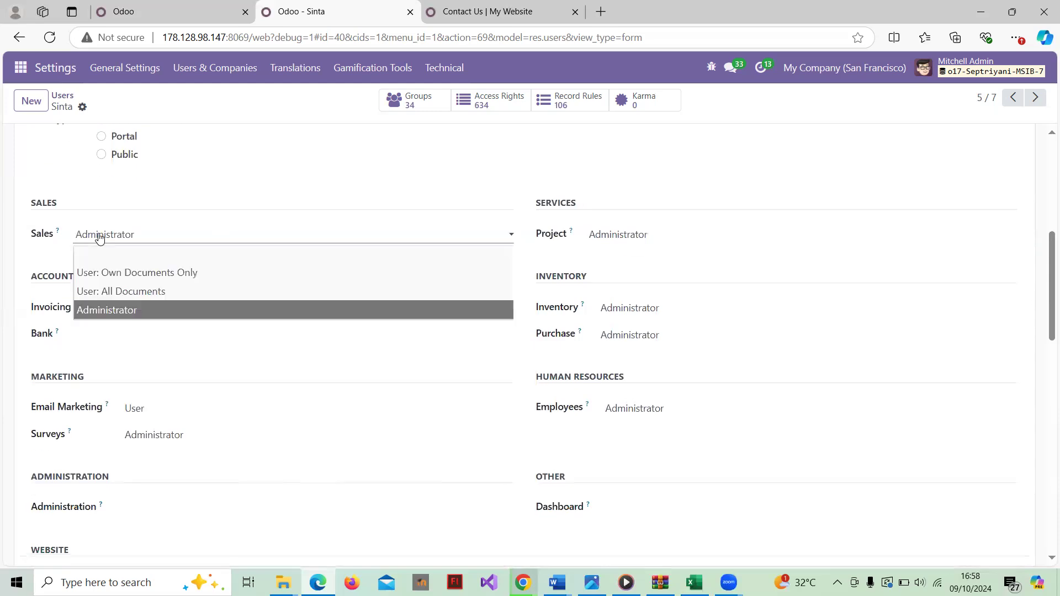
click(105, 250)
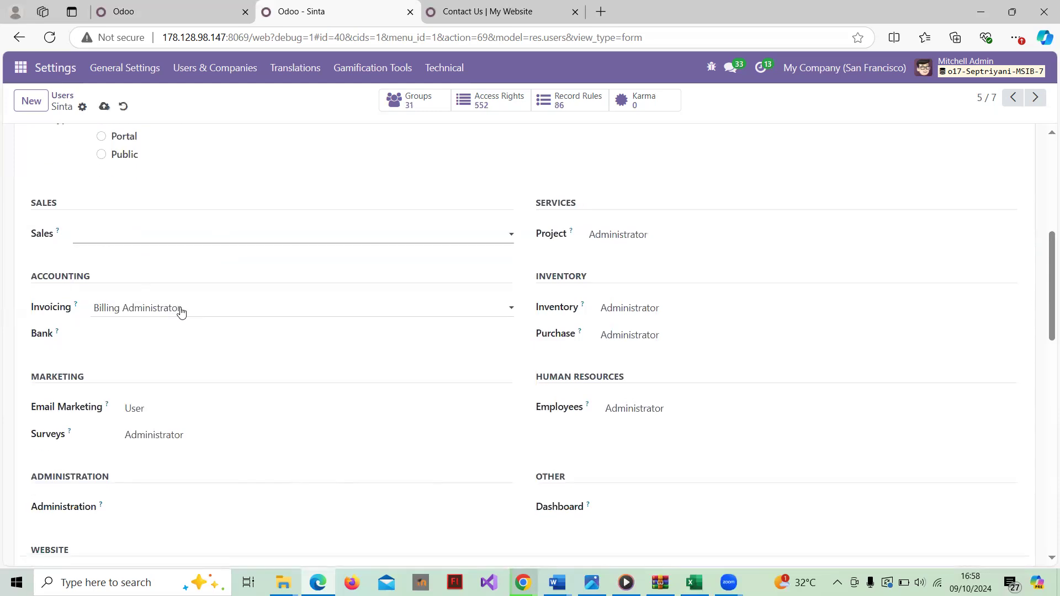
Step: Set the user's Email Marketing and Surveys access levels to blank
scroll(181, 313, down, 2)
click(174, 367)
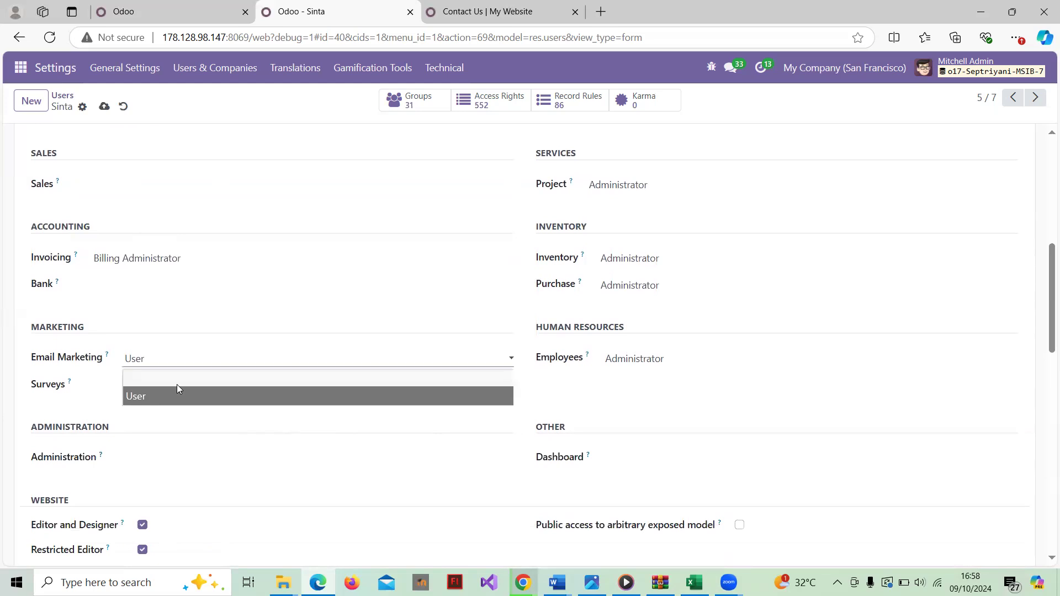
click(176, 380)
click(180, 388)
click(183, 402)
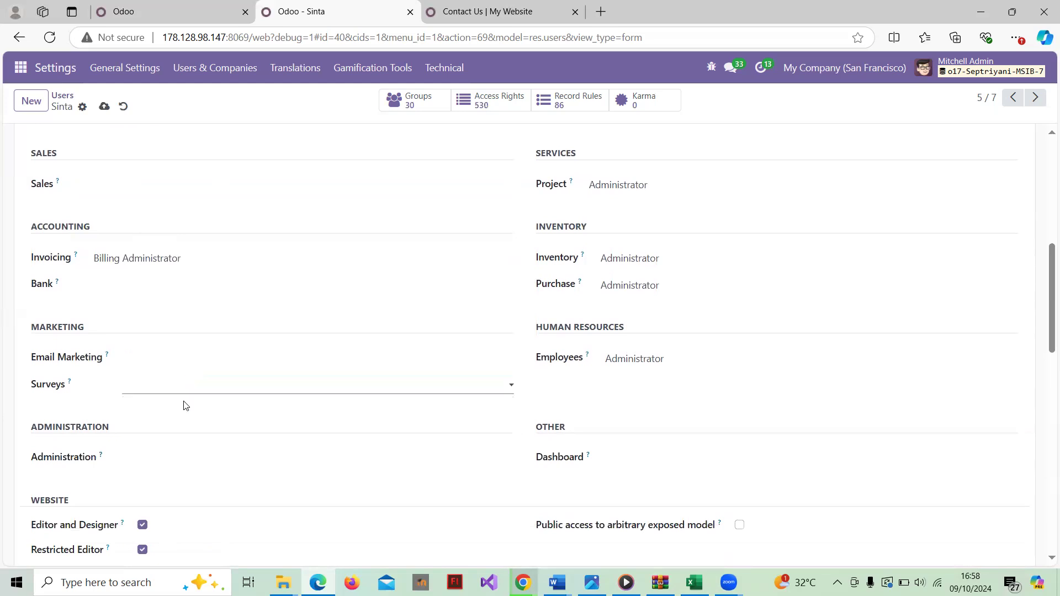
Step: Remove the Editor and Designer and Restricted Editor website rights from the user
scroll(272, 370, down, 4)
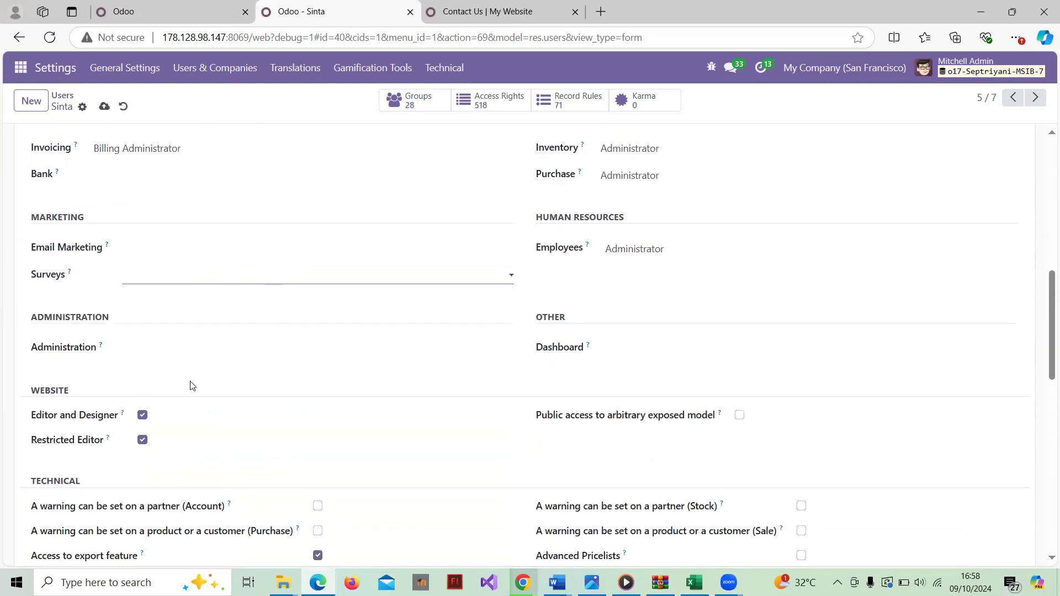
click(142, 414)
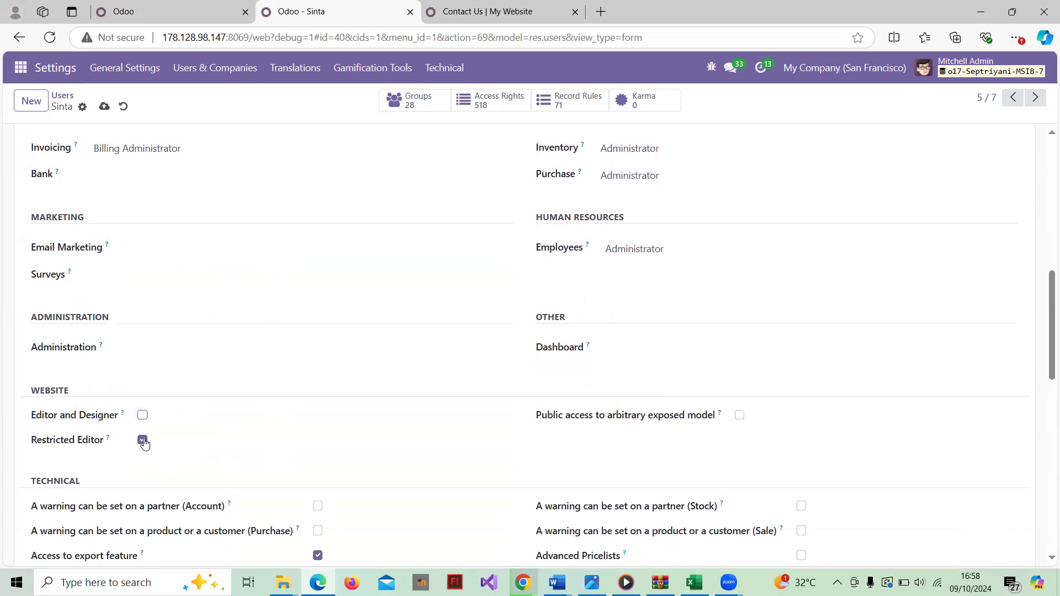
click(143, 440)
Step: Set the user's Project, Inventory, Purchase and Employees access levels to blank
scroll(143, 442, up, 5)
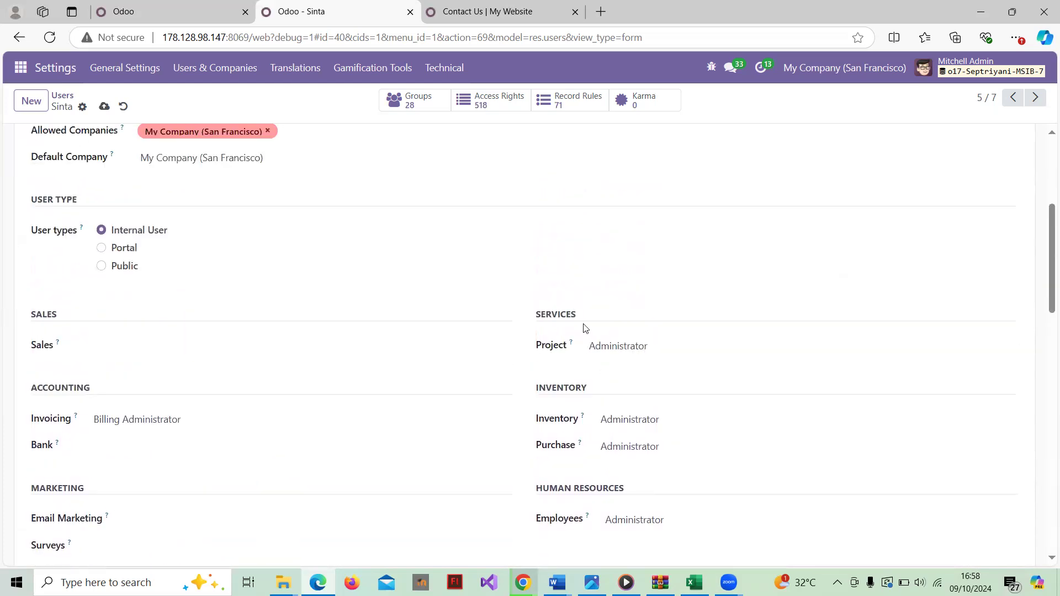
click(602, 346)
click(615, 365)
scroll(616, 367, down, 2)
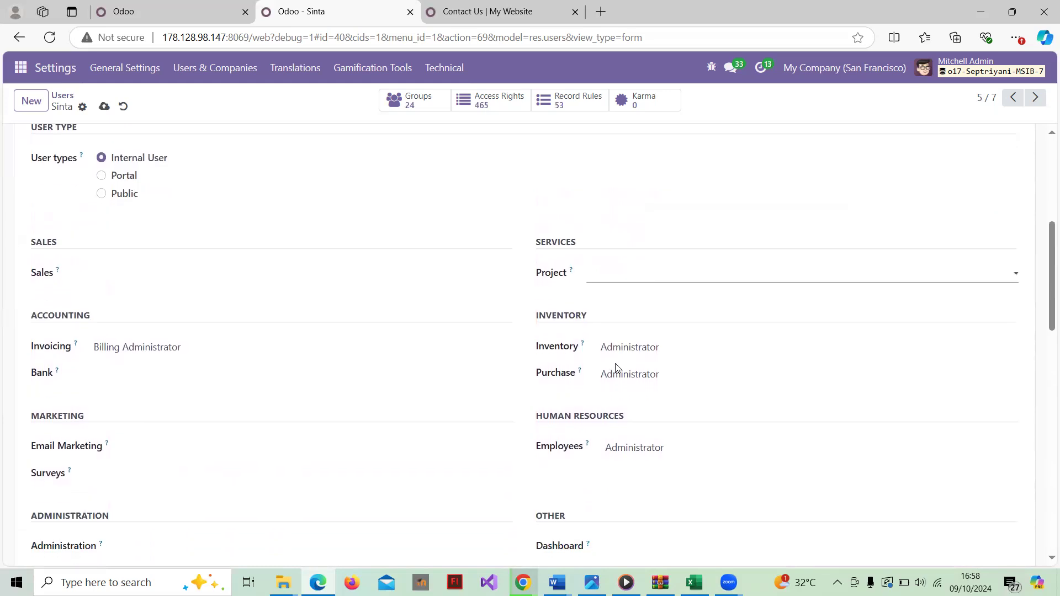
click(628, 346)
click(635, 364)
click(635, 372)
click(639, 393)
scroll(642, 394, down, 3)
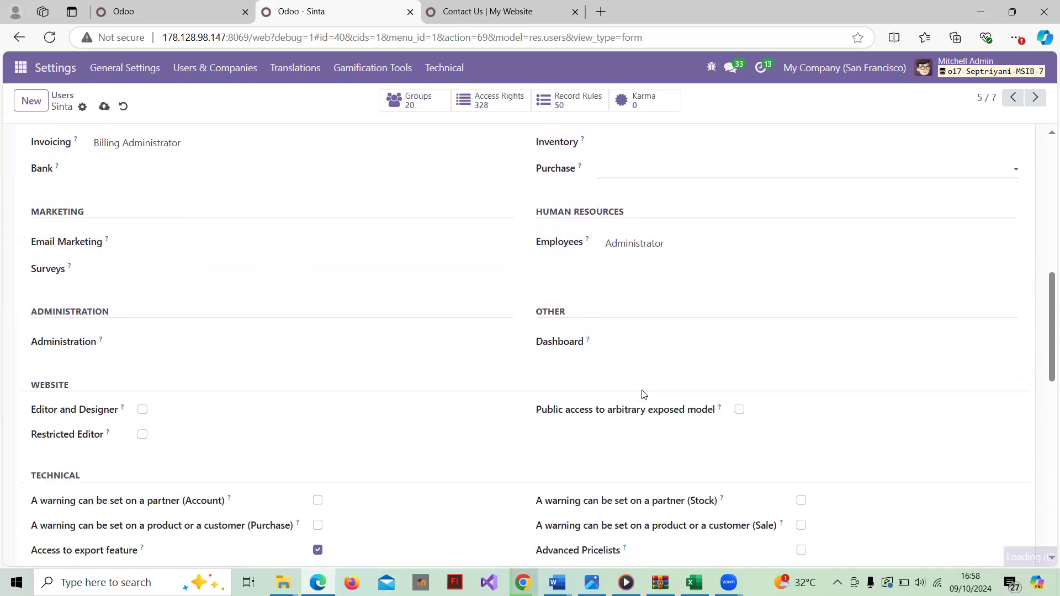
click(655, 247)
click(655, 257)
Step: Remove the Contact Creation extra right from the user and review the remaining technical rights
scroll(685, 324, down, 1)
scroll(684, 324, up, 2)
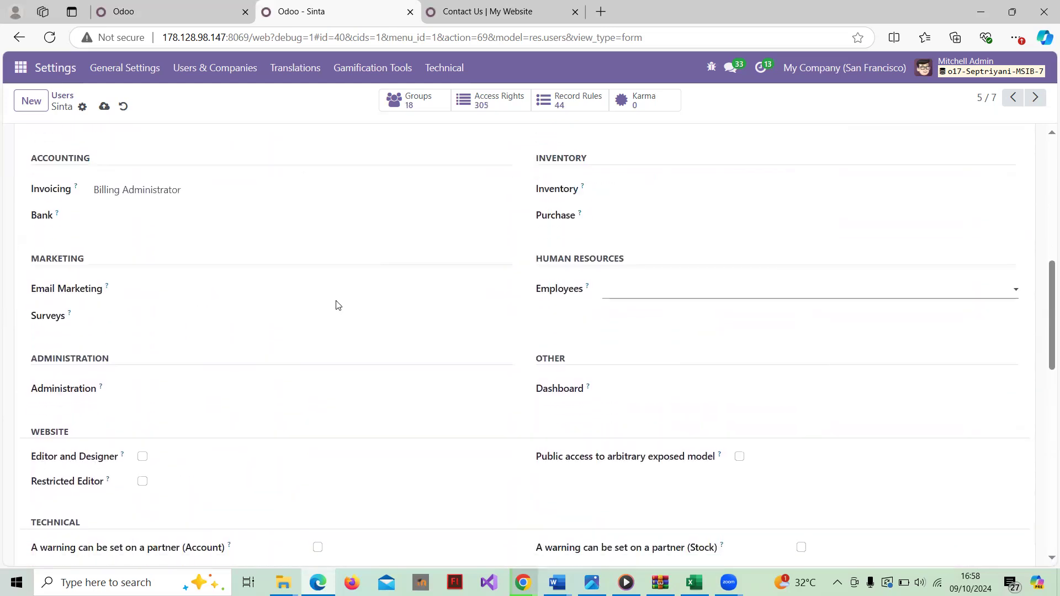
scroll(338, 305, down, 13)
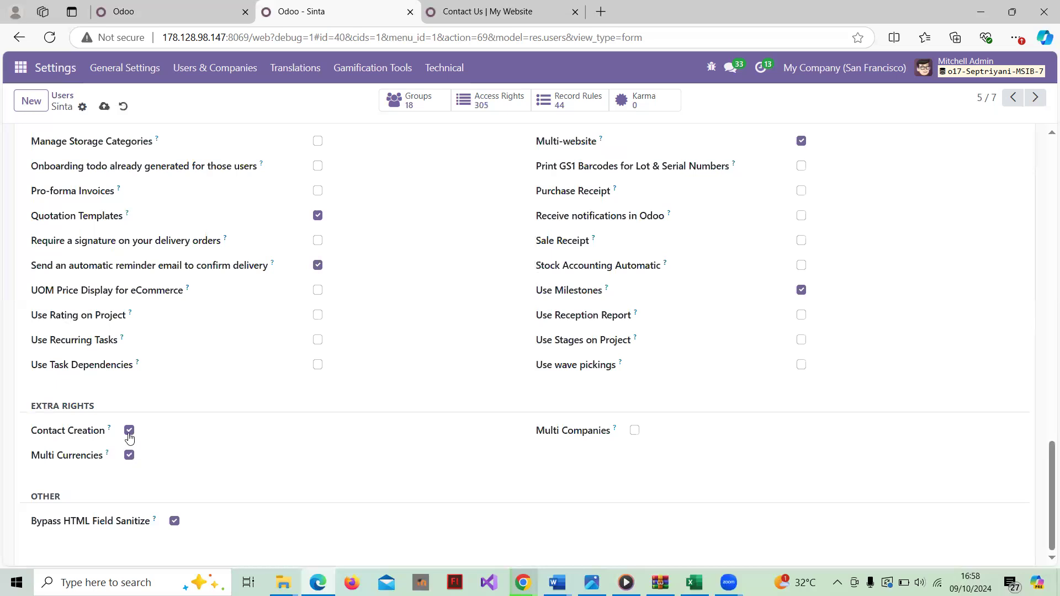
scroll(150, 385, up, 2)
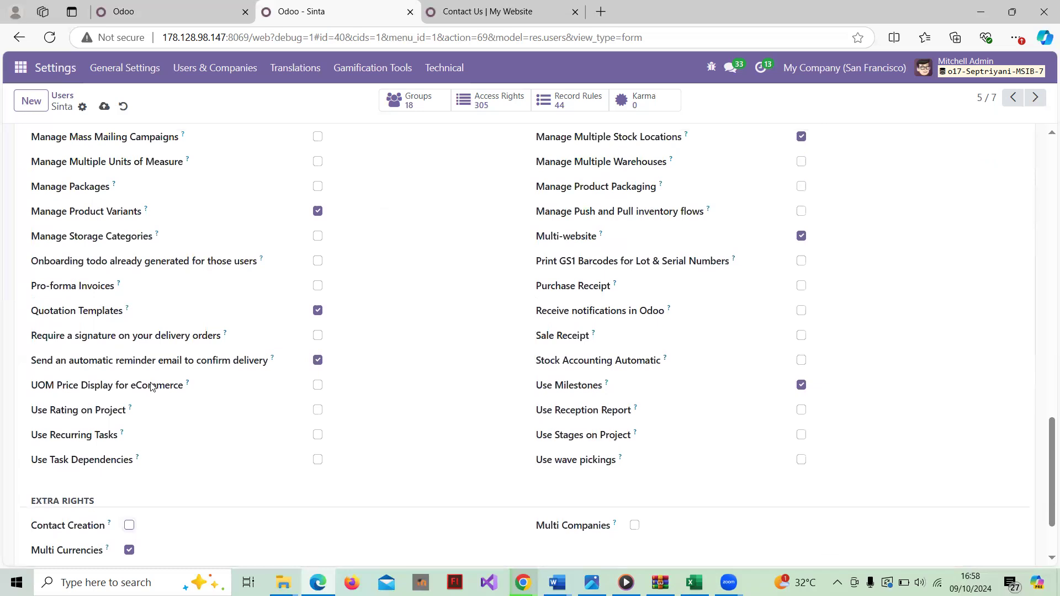
scroll(152, 386, down, 2)
scroll(153, 386, up, 1)
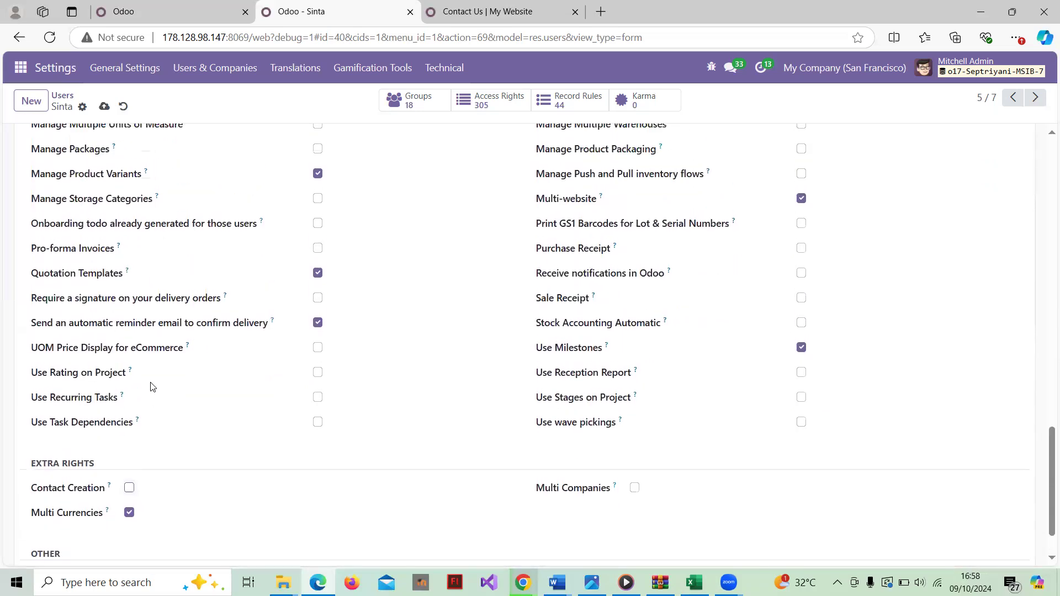
scroll(152, 386, down, 1)
scroll(116, 429, up, 10)
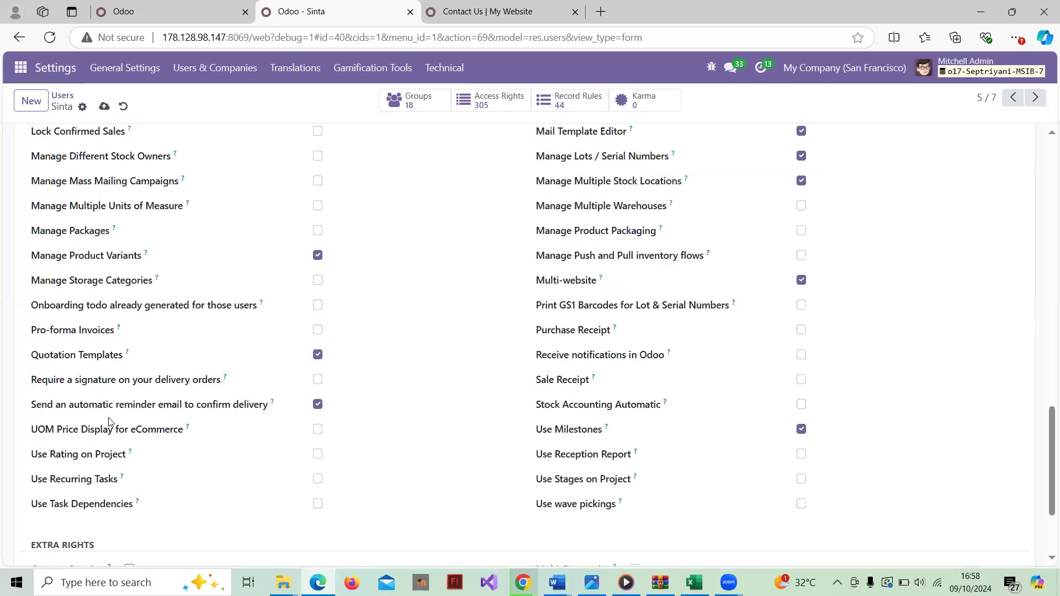
Step: Save the current user's access rights and open the next user in the Users list
scroll(109, 422, up, 2)
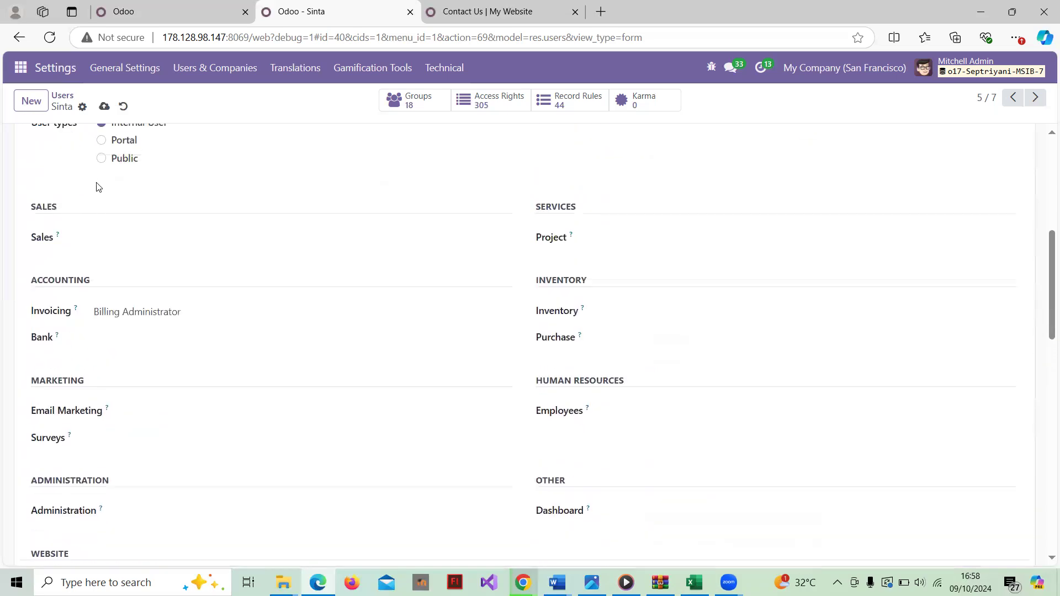
click(104, 111)
click(66, 99)
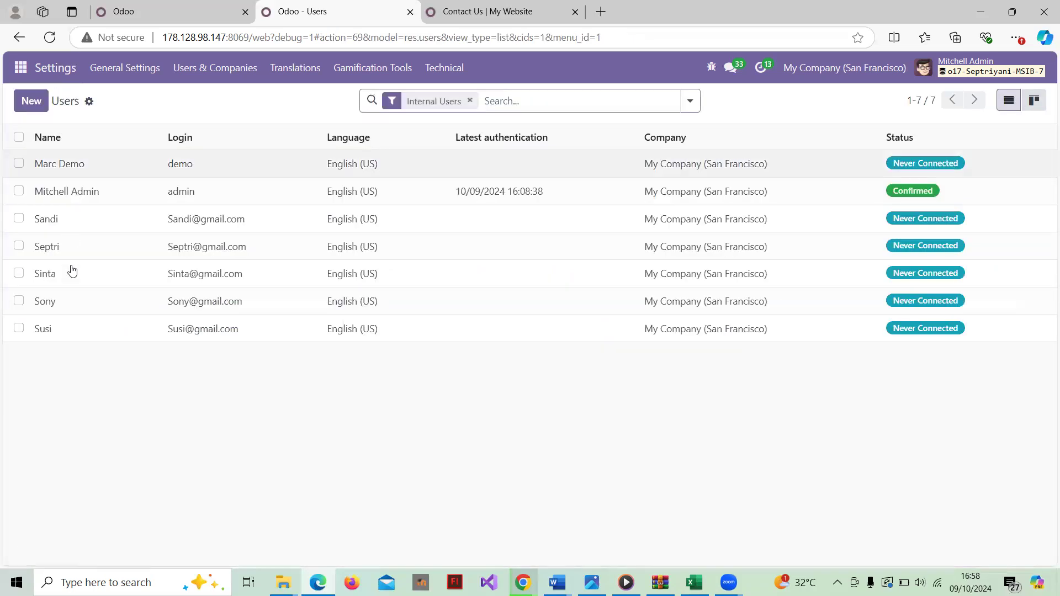
click(76, 302)
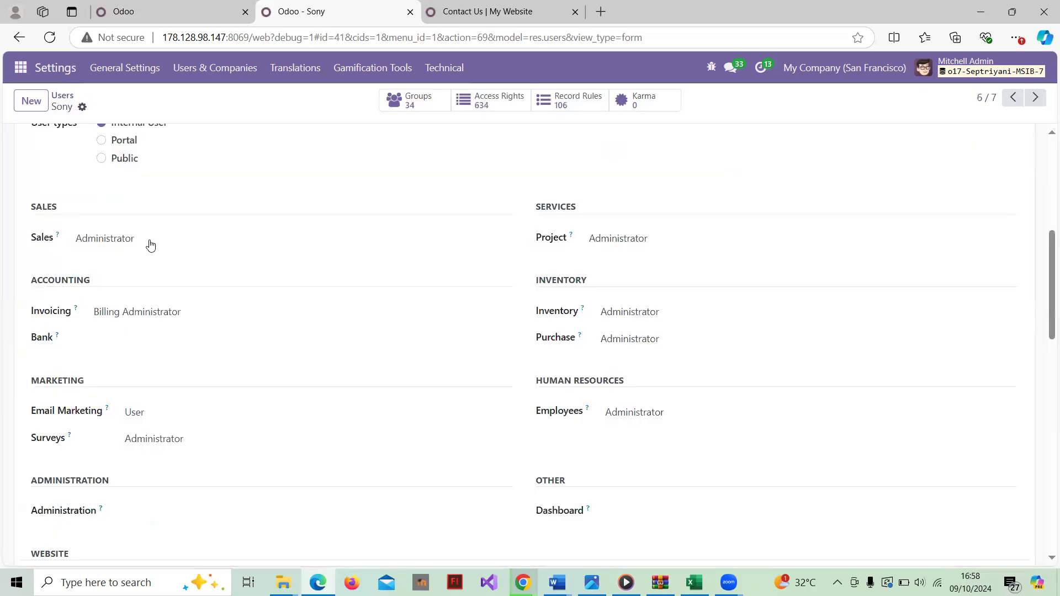
scroll(152, 240, up, 3)
scroll(156, 237, up, 3)
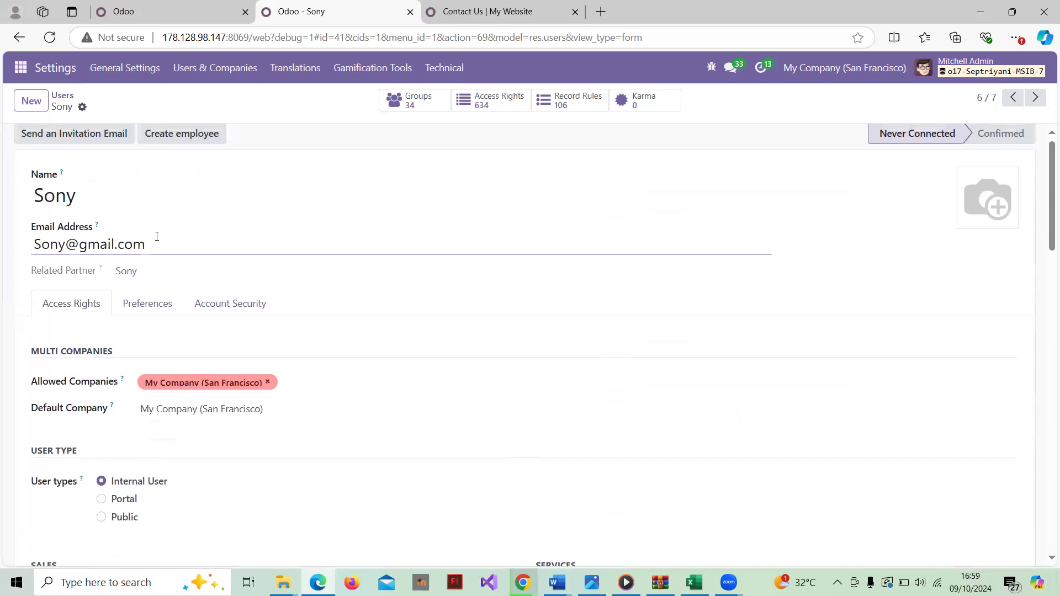
scroll(126, 341, down, 3)
scroll(189, 341, down, 3)
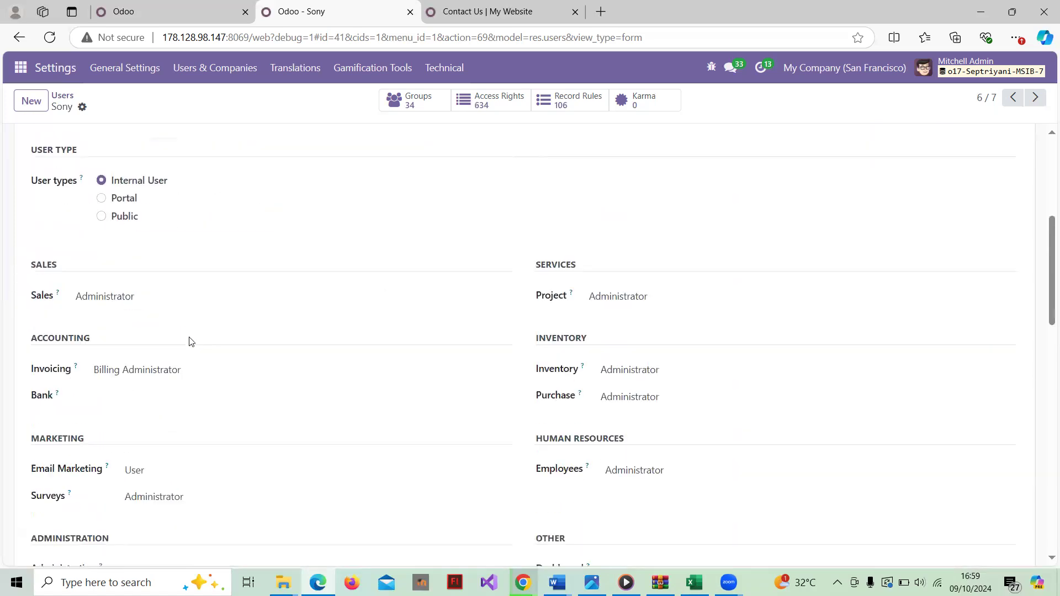
Step: Switch to the Excel security matrix to check the opened user's role, and return to Odoo
click(694, 583)
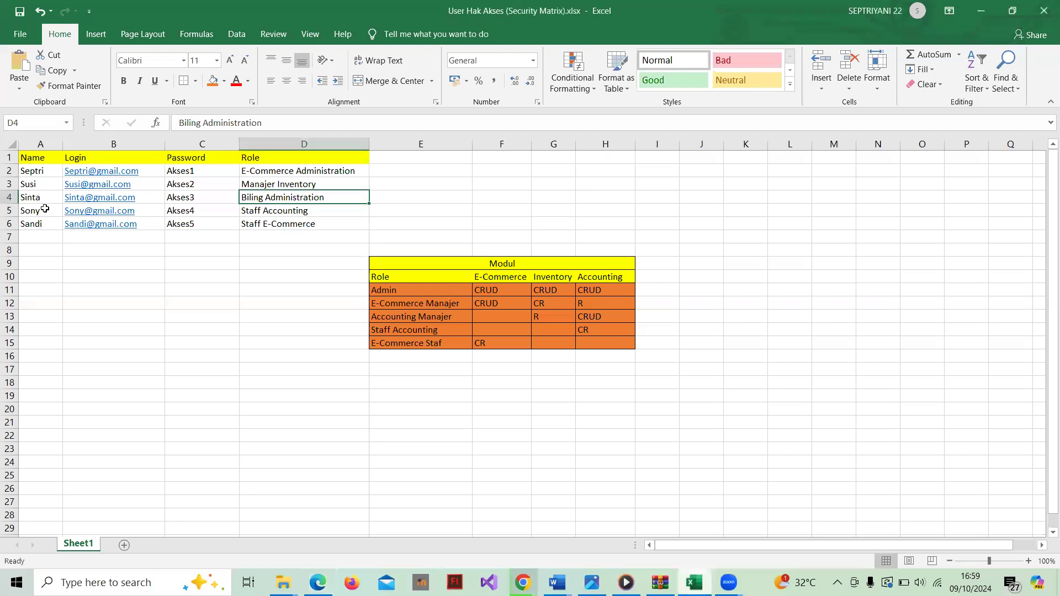
click(45, 215)
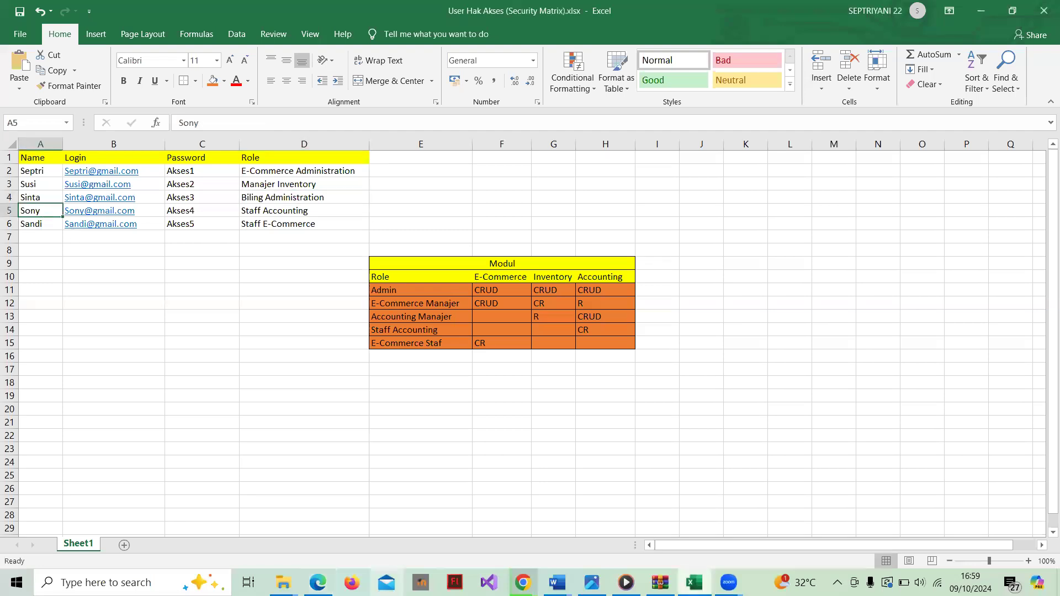
click(318, 583)
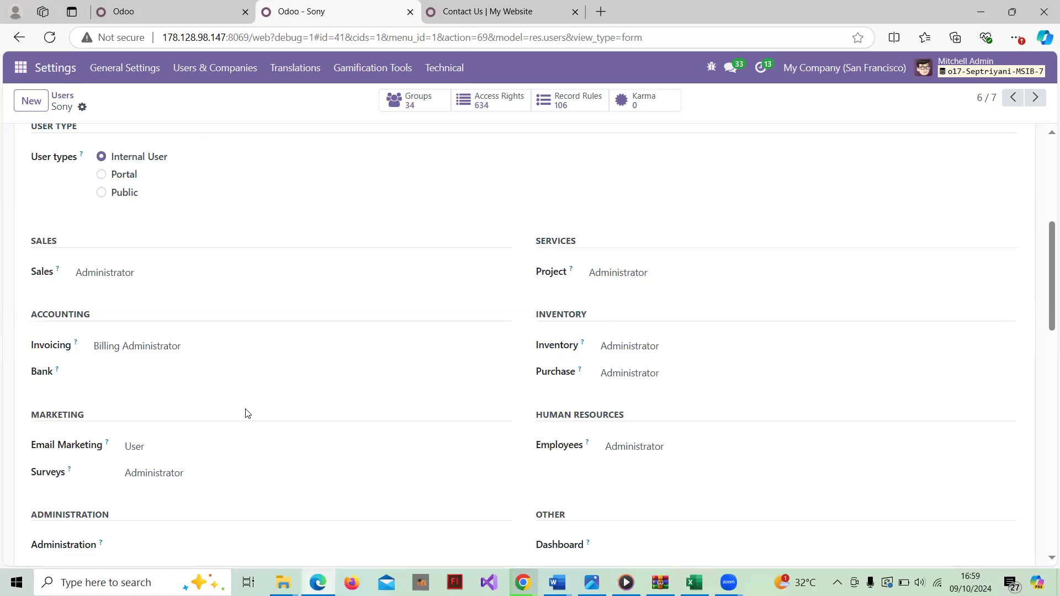
Step: Set the user's Invoicing access level to Billing and the Sales access level to blank
scroll(247, 413, down, 2)
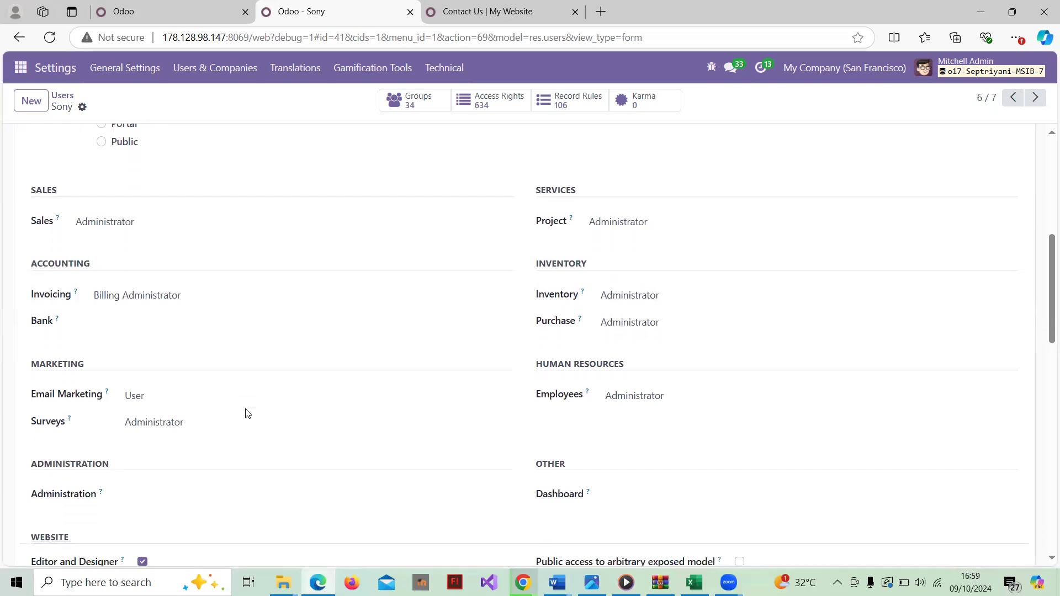
scroll(247, 413, up, 1)
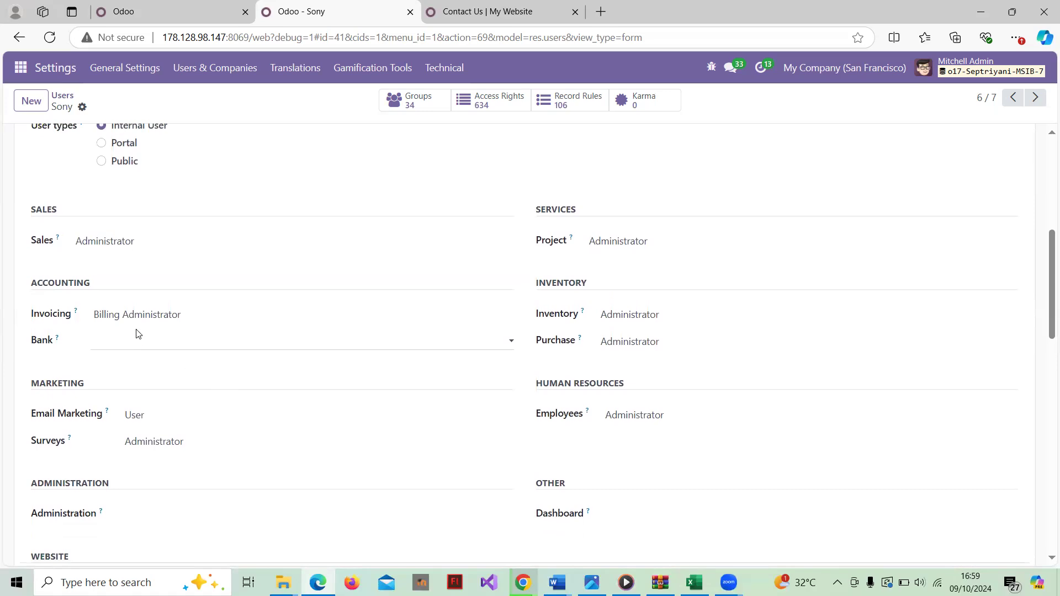
click(176, 322)
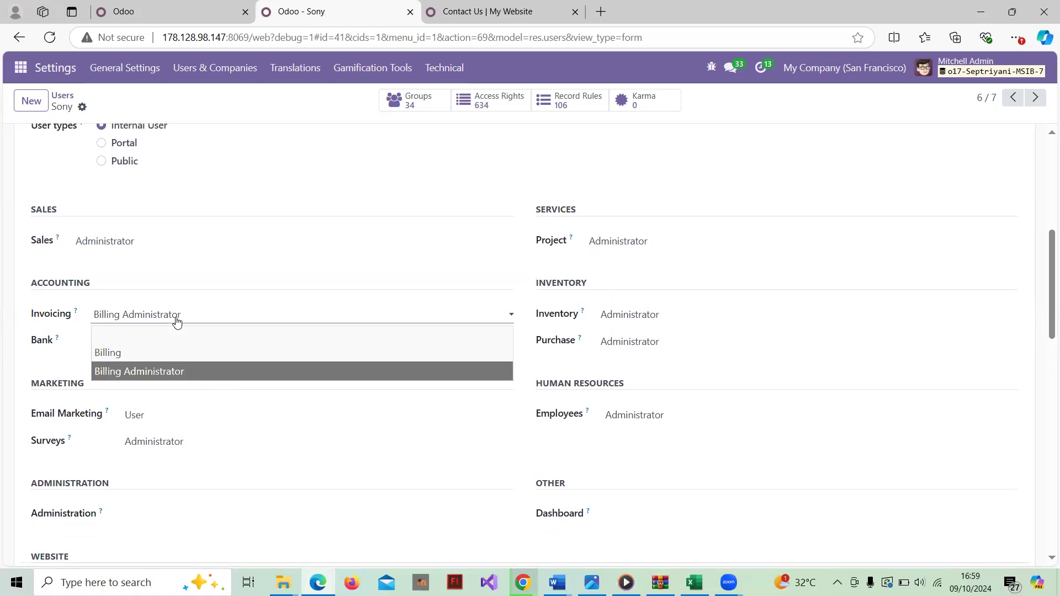
click(169, 350)
scroll(170, 354, up, 1)
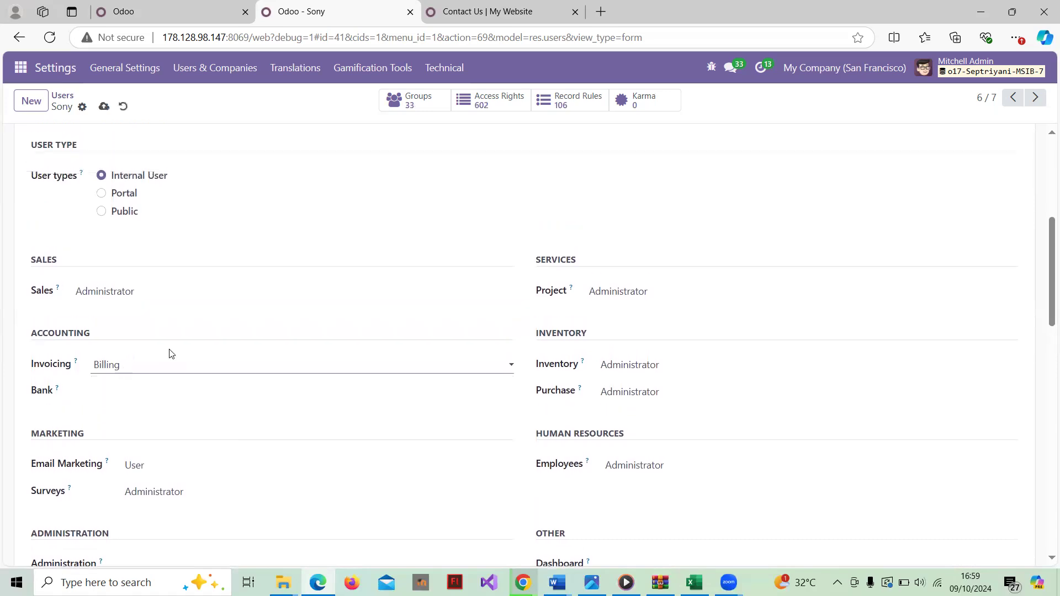
click(159, 280)
click(160, 307)
Step: Set the user's Email Marketing access level to blank and remove the Editor and Designer and Restricted Editor website rights
scroll(159, 309, down, 3)
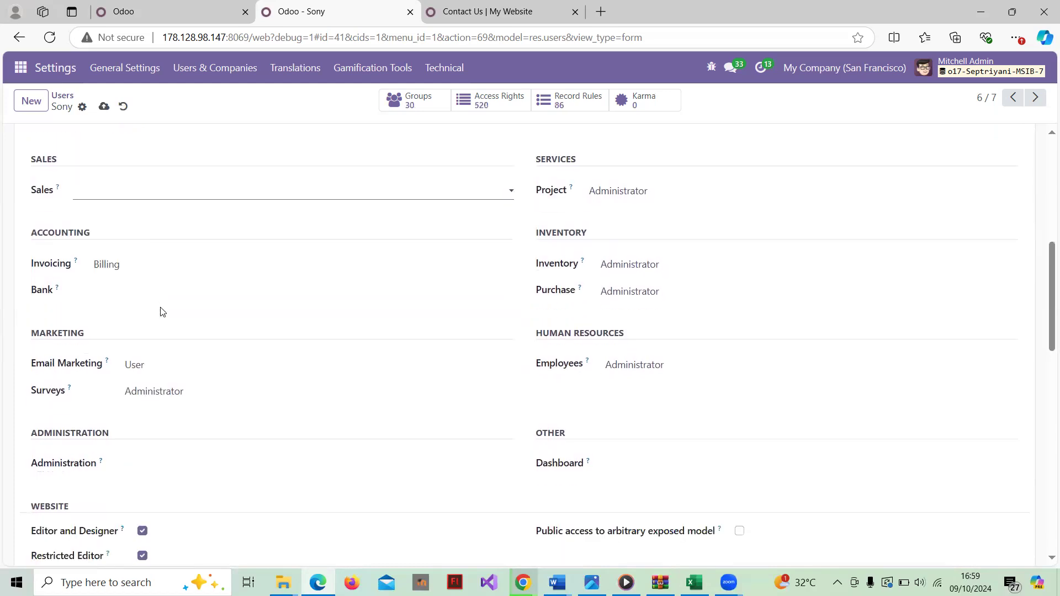
click(170, 374)
click(170, 383)
click(170, 391)
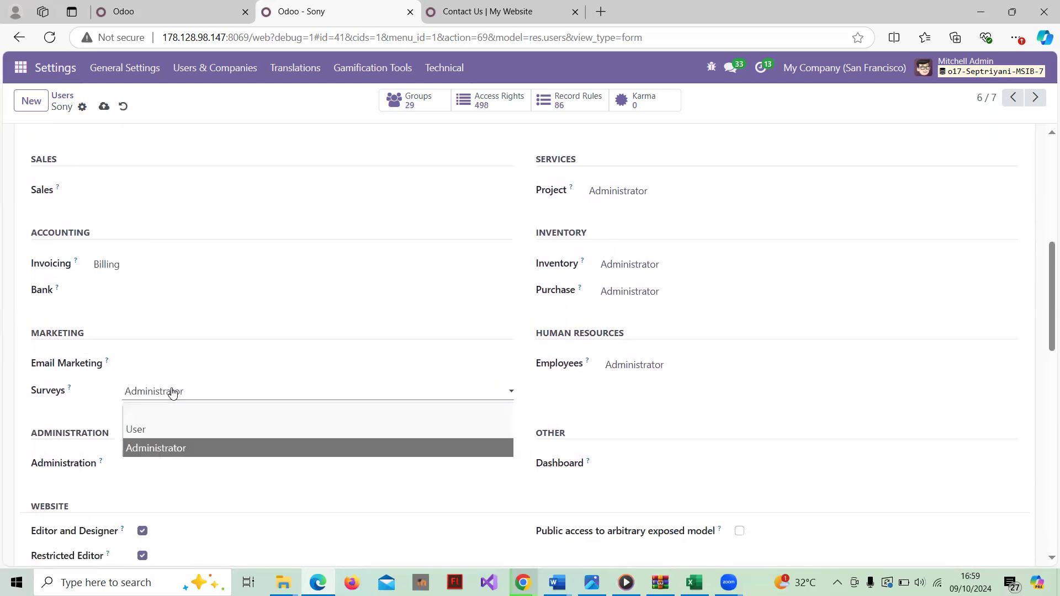
scroll(179, 407, down, 2)
click(142, 460)
click(142, 484)
Step: Clear the user's Project, Inventory, Purchase and Employees access levels
scroll(398, 371, up, 4)
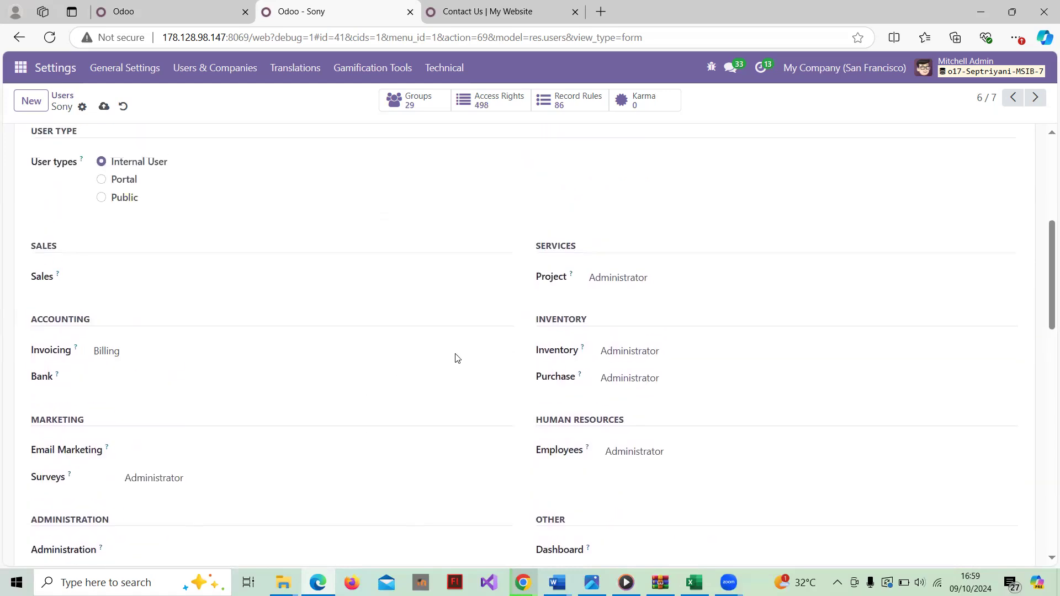
click(651, 282)
click(626, 303)
click(623, 293)
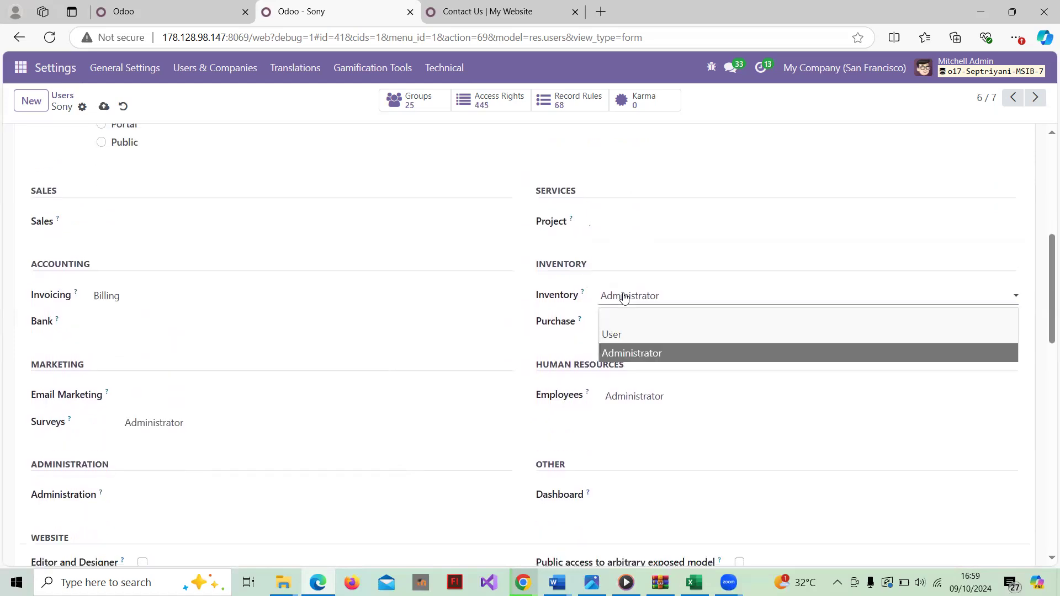
click(623, 312)
click(628, 330)
click(628, 341)
scroll(631, 340, down, 2)
click(632, 298)
click(633, 310)
Step: Set the user's Surveys access level to blank
scroll(634, 312, down, 3)
scroll(633, 312, up, 3)
scroll(256, 326, down, 2)
scroll(256, 328, up, 1)
click(182, 346)
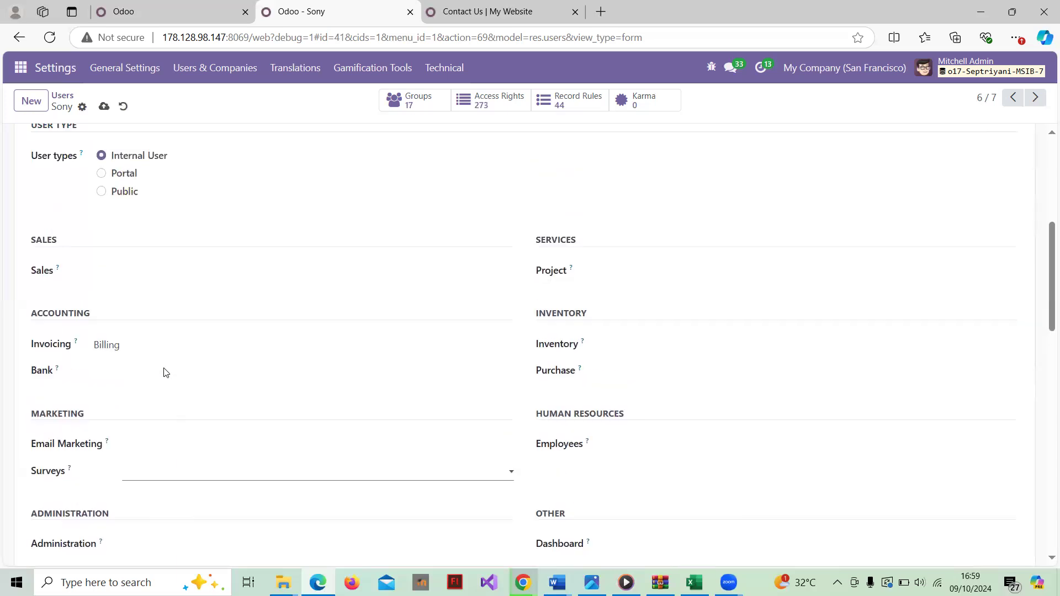
Step: Remove the Contact Creation extra right from the user and save the access rights
scroll(164, 372, down, 15)
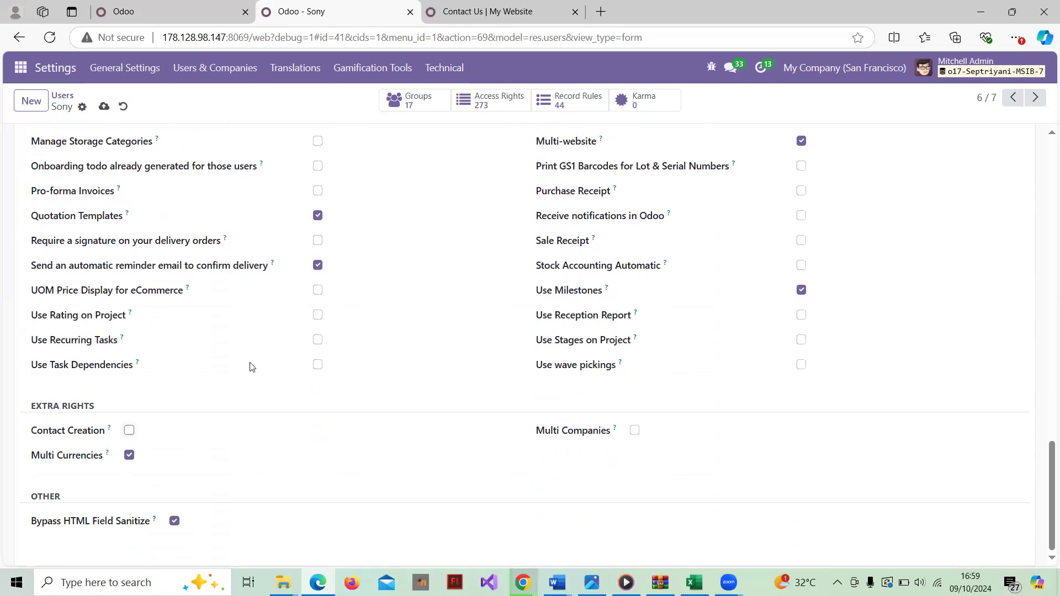
scroll(251, 367, up, 15)
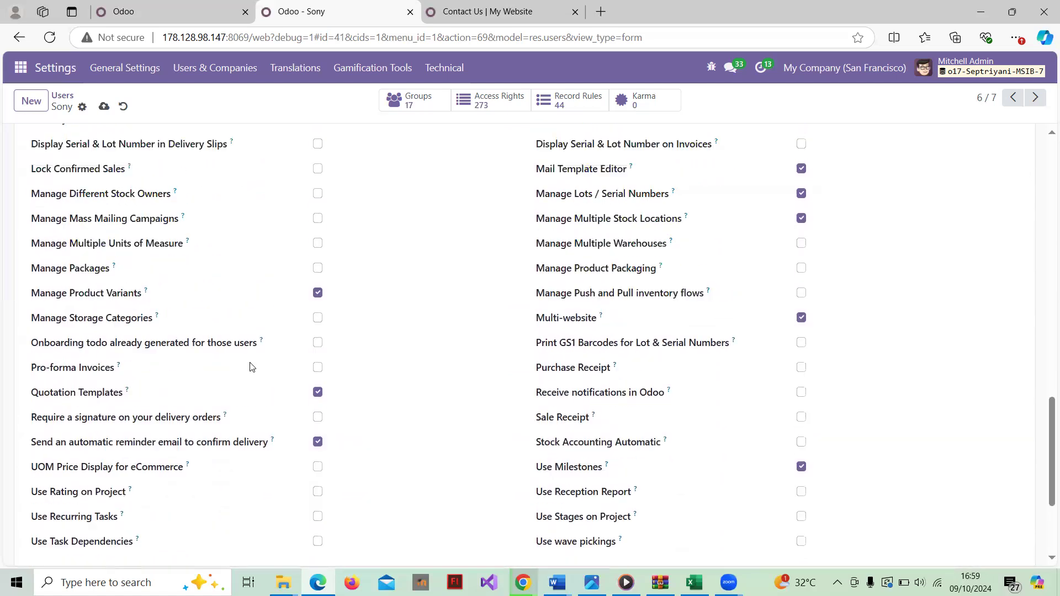
click(103, 106)
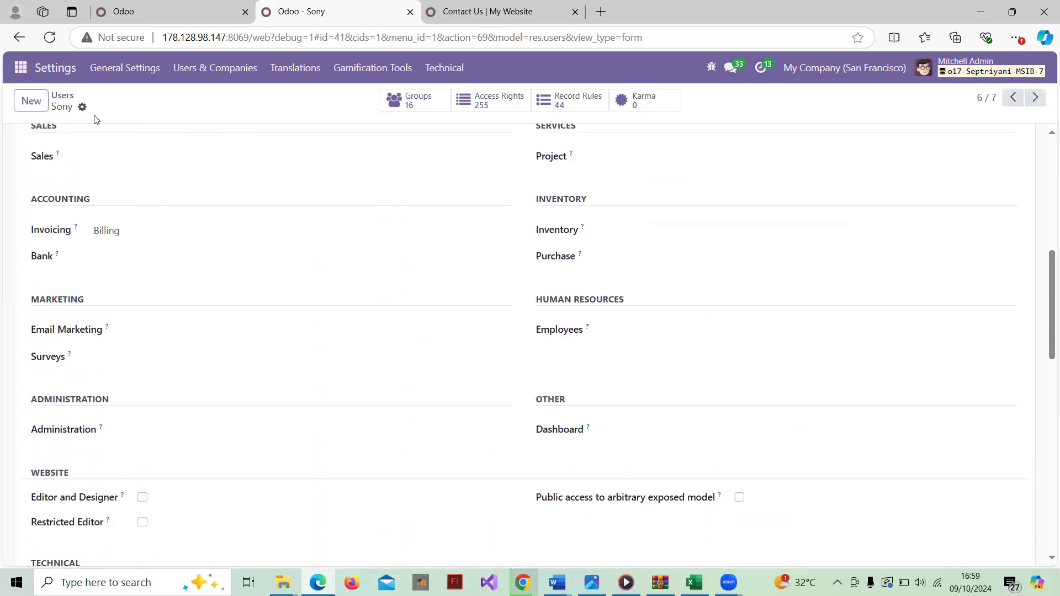
Step: Return to the Users list and open the access rights of the last user
click(62, 95)
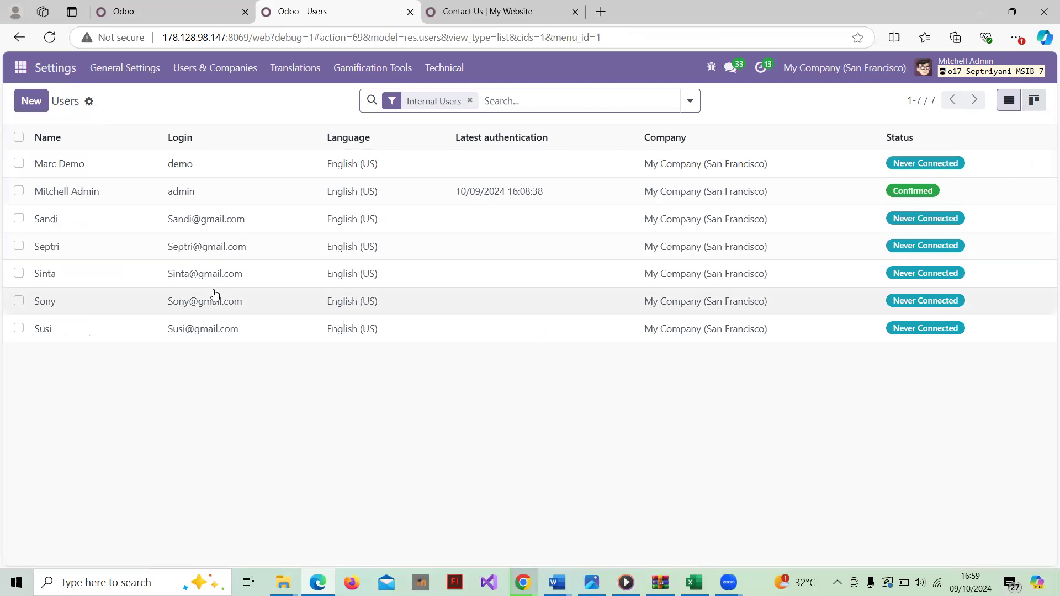
click(120, 329)
scroll(121, 328, up, 6)
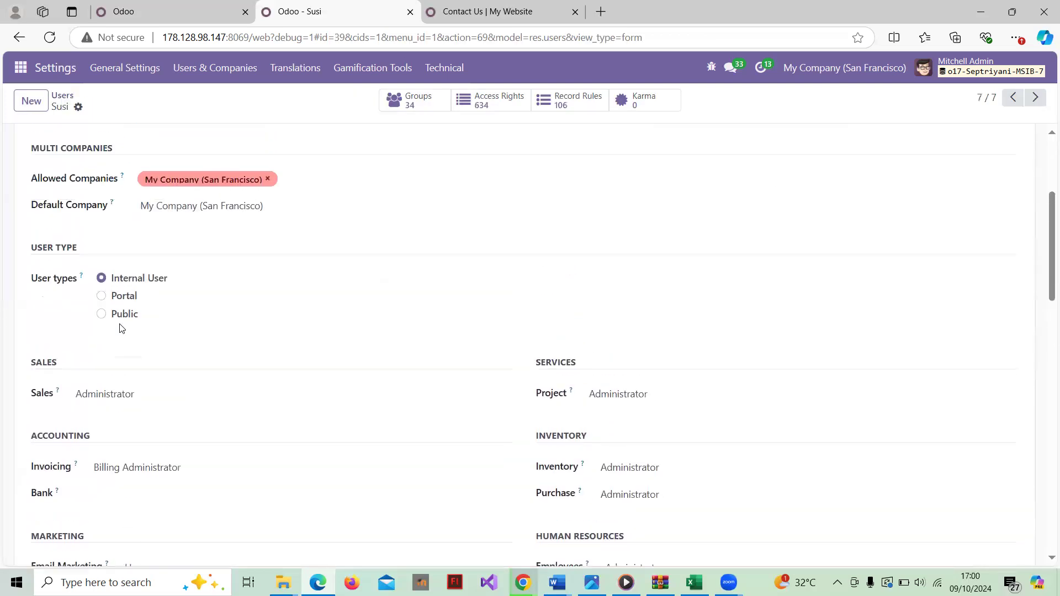
scroll(120, 328, down, 5)
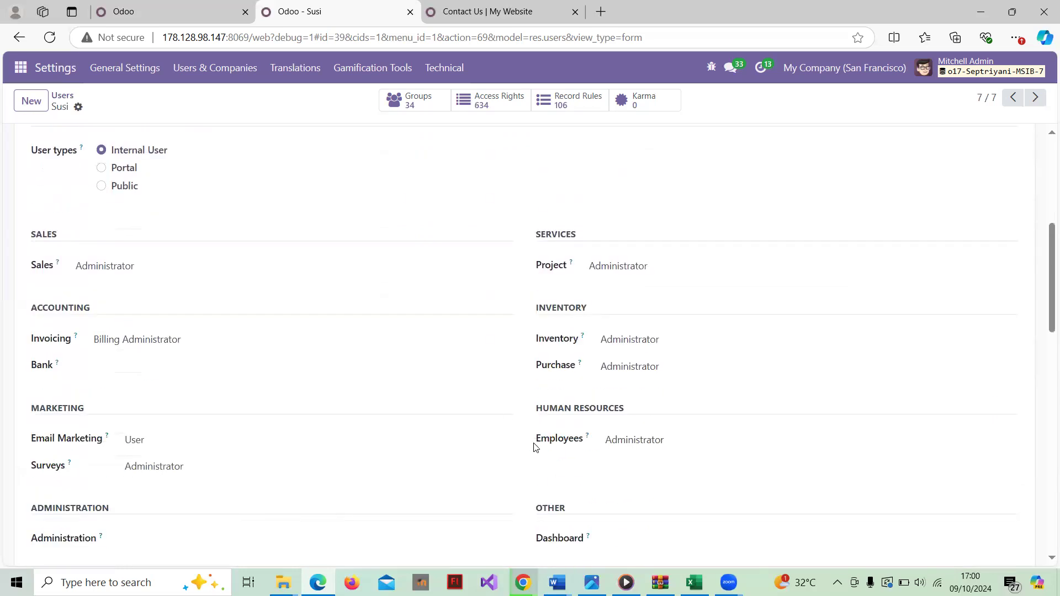
Step: Look up the last user's role in the Excel security matrix and return to the Odoo user form
click(696, 581)
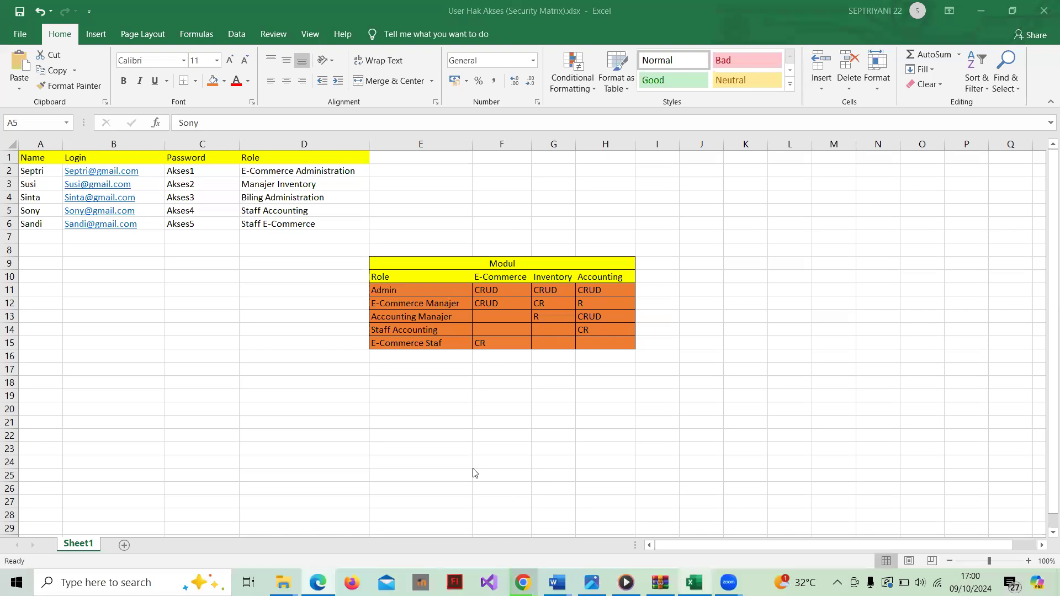
click(36, 185)
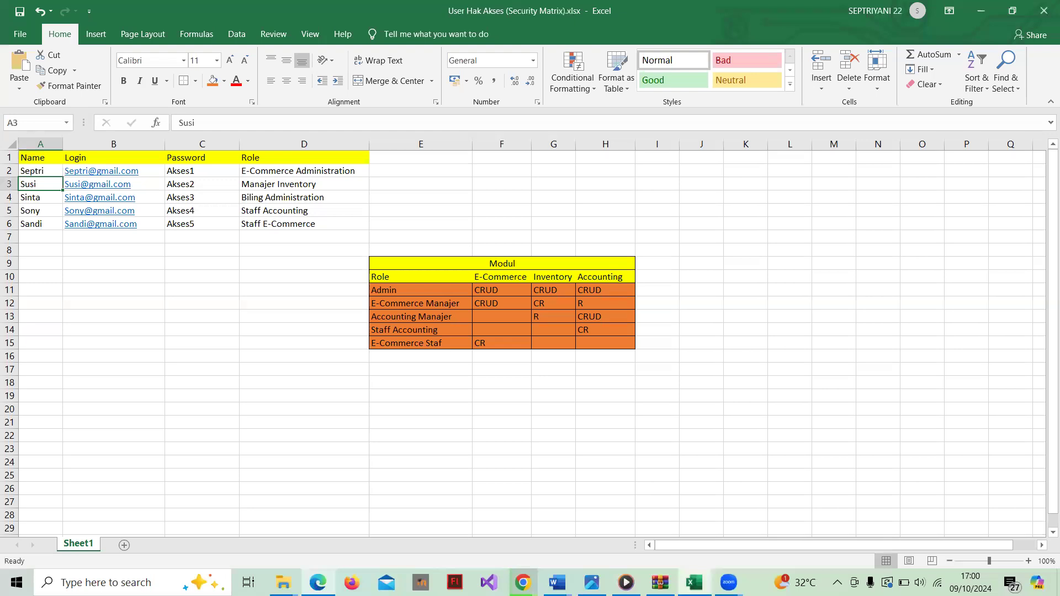
click(317, 582)
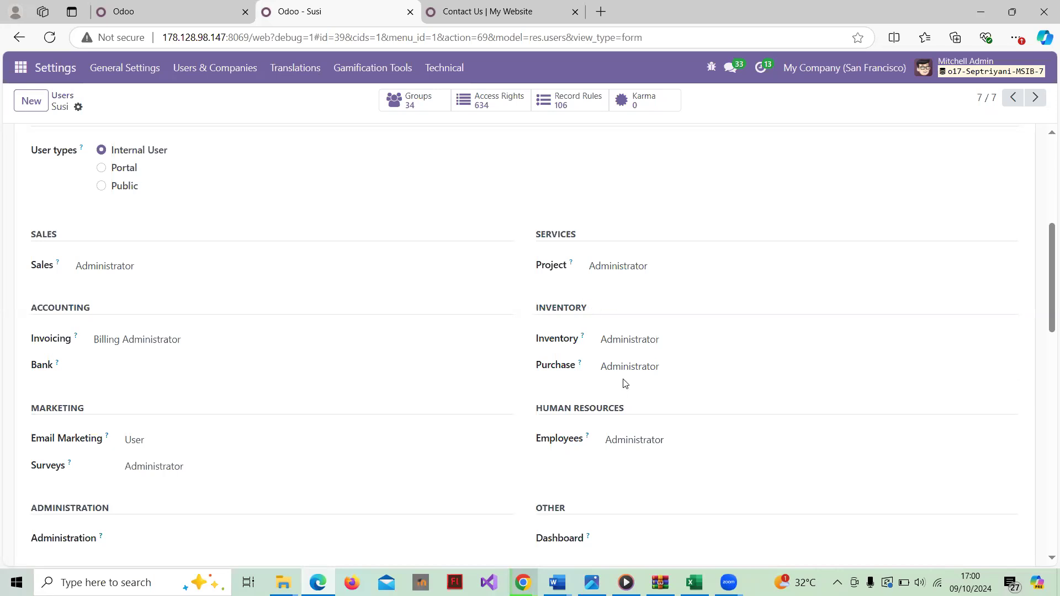
Step: Keep the user's Purchase access level at Administrator and set Inventory and Project to blank
click(635, 368)
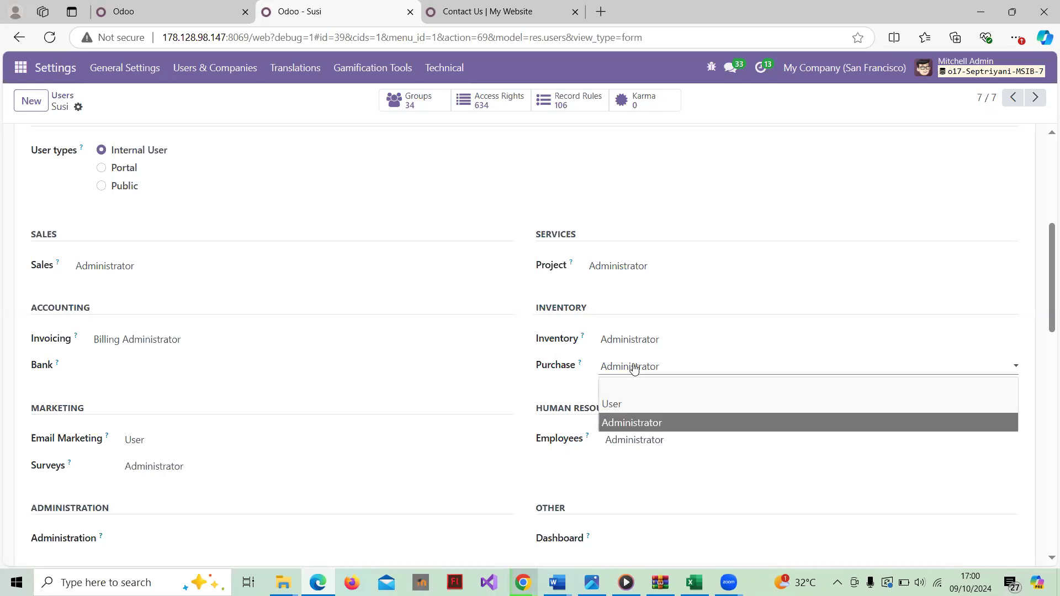
click(637, 423)
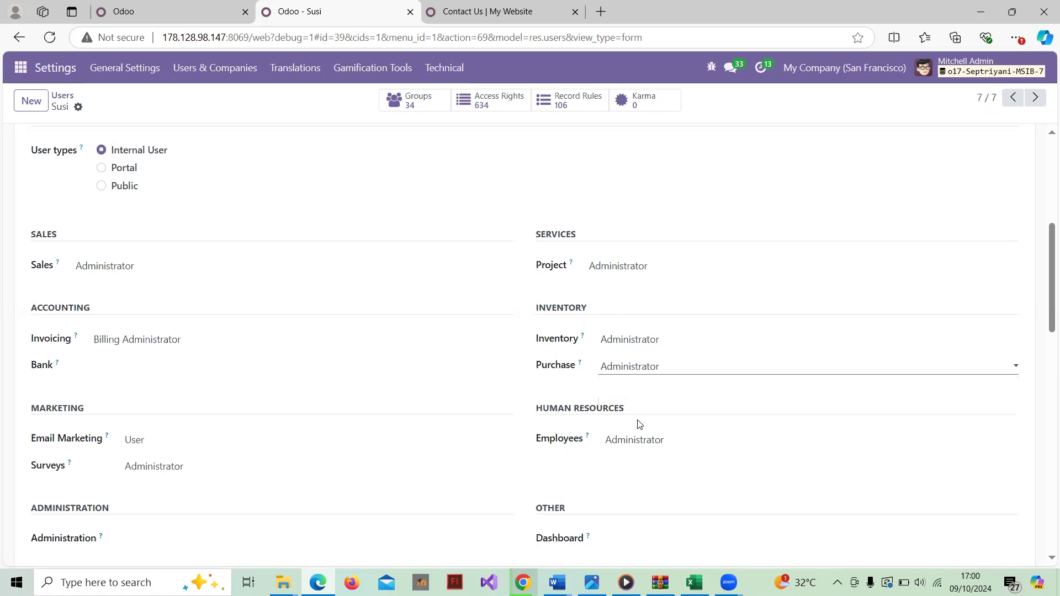
click(645, 343)
click(606, 362)
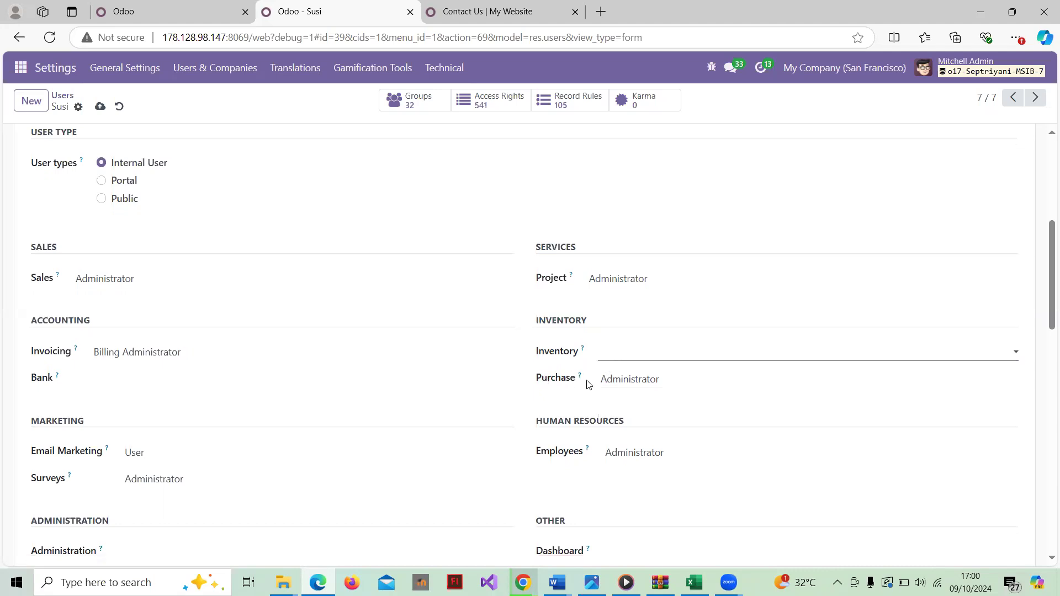
click(612, 277)
click(622, 297)
Step: Set the user's Sales and Invoicing access levels to blank
click(183, 282)
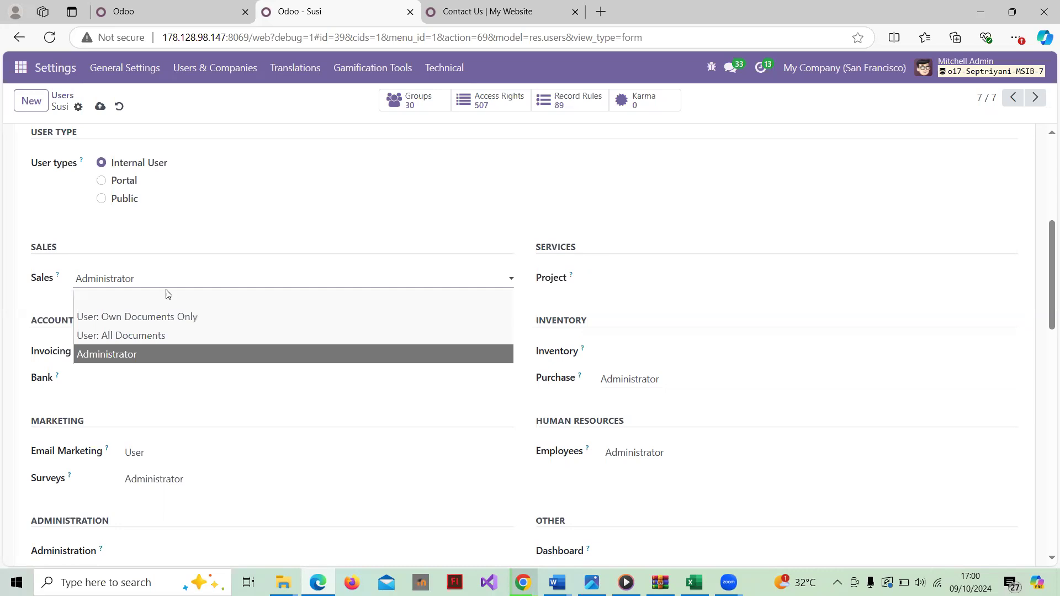
click(168, 298)
scroll(171, 351, down, 1)
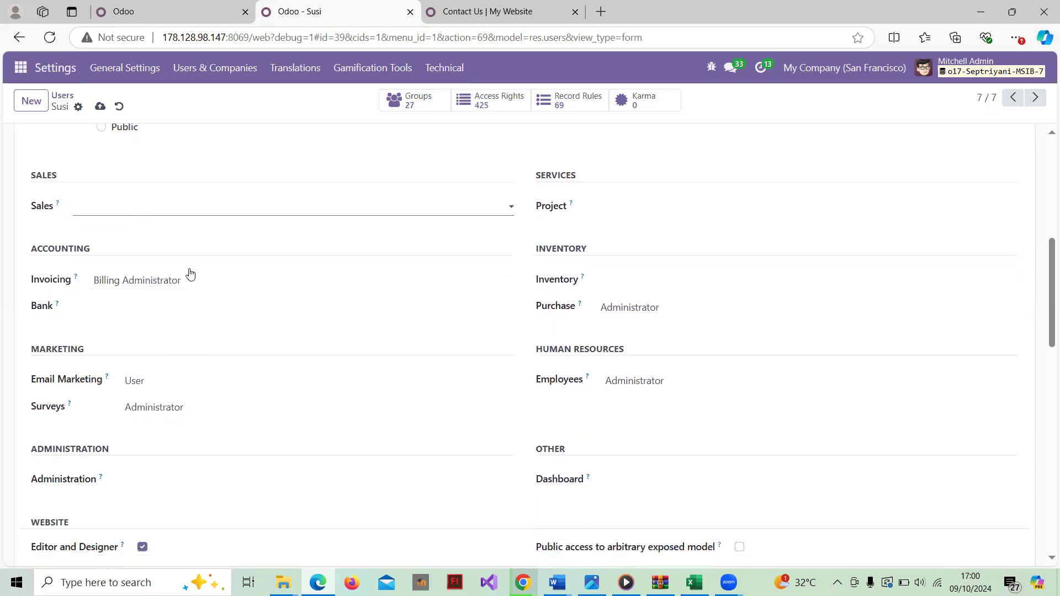
click(199, 281)
click(200, 299)
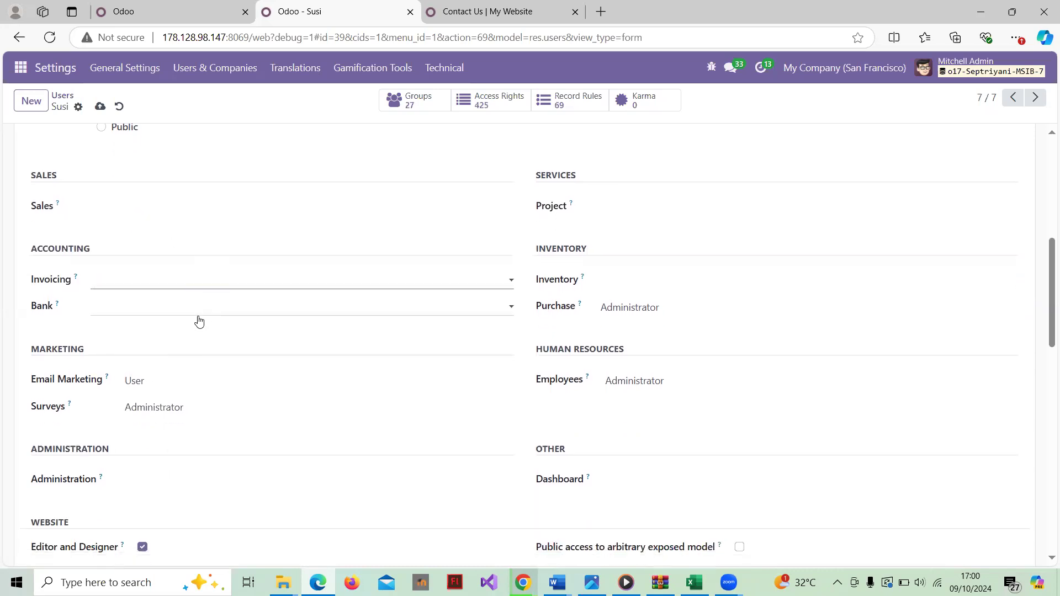
Step: Clear the user's Email Marketing and Surveys access levels
click(193, 385)
click(184, 398)
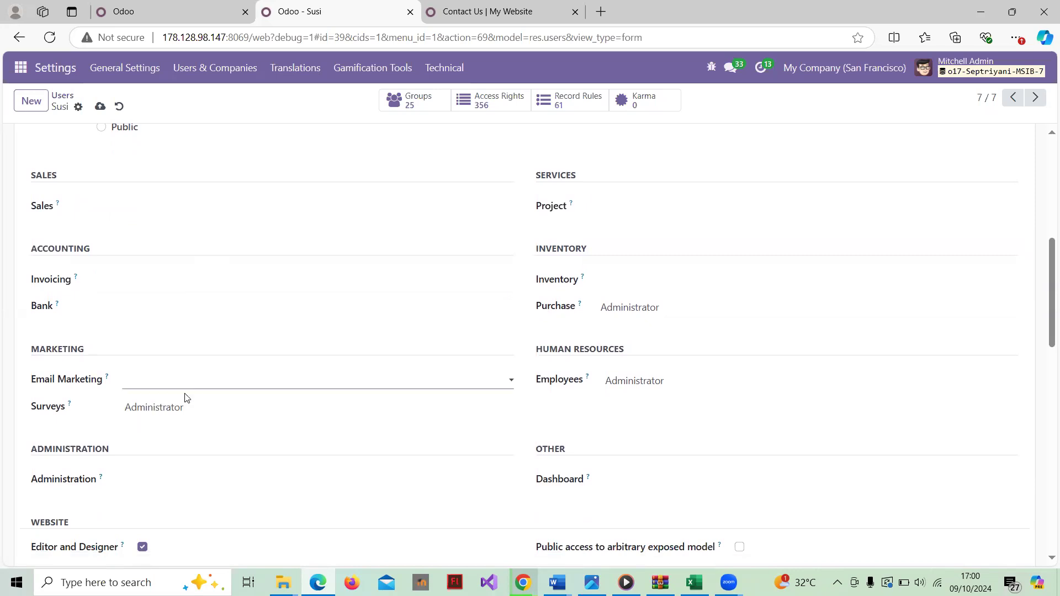
click(185, 411)
click(190, 426)
Step: Remove the Editor and Designer and Restricted Editor website rights from the user
scroll(190, 431, down, 2)
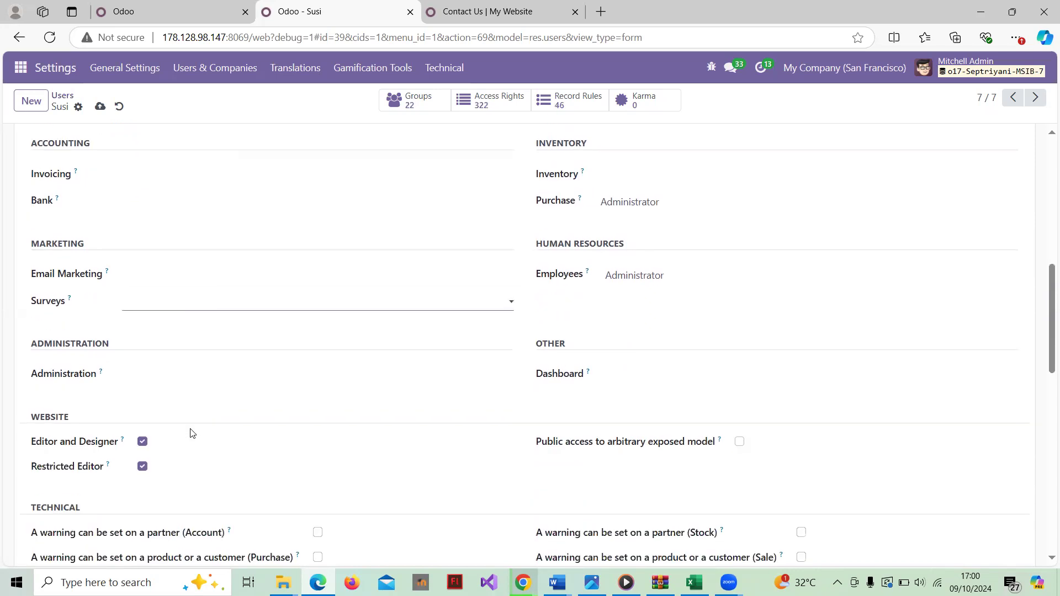
click(142, 438)
click(142, 462)
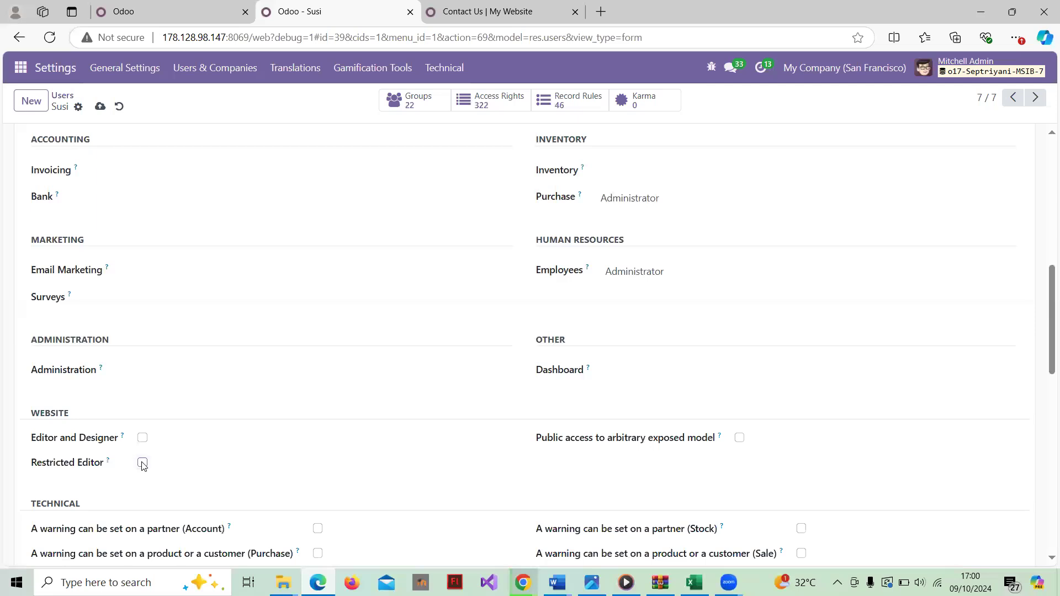
Step: Clear the user's Employees access level under Human Resources and save the user record
scroll(492, 341, up, 1)
click(628, 308)
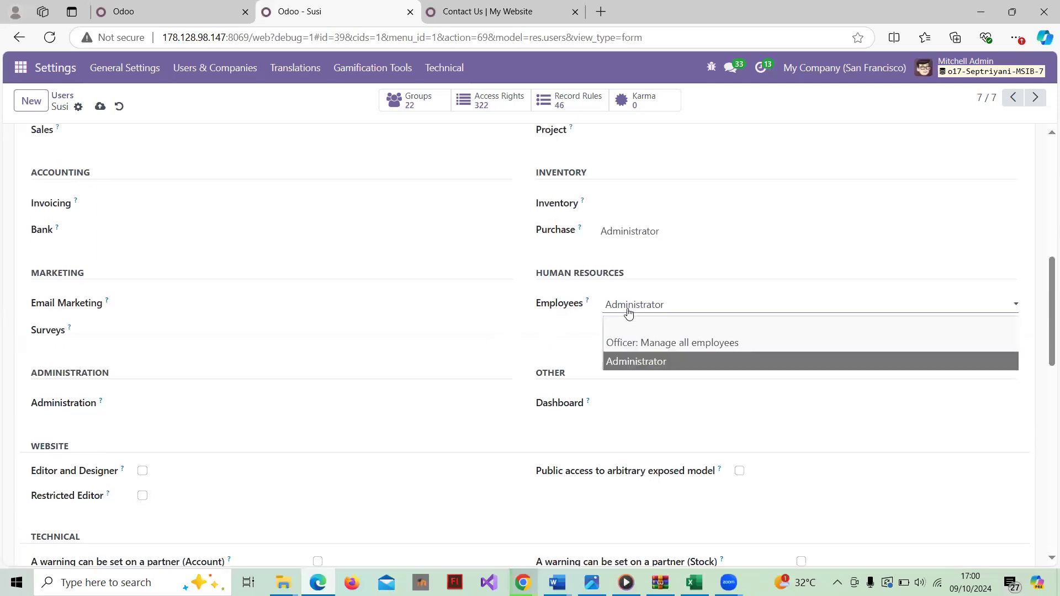
click(633, 325)
scroll(633, 325, down, 15)
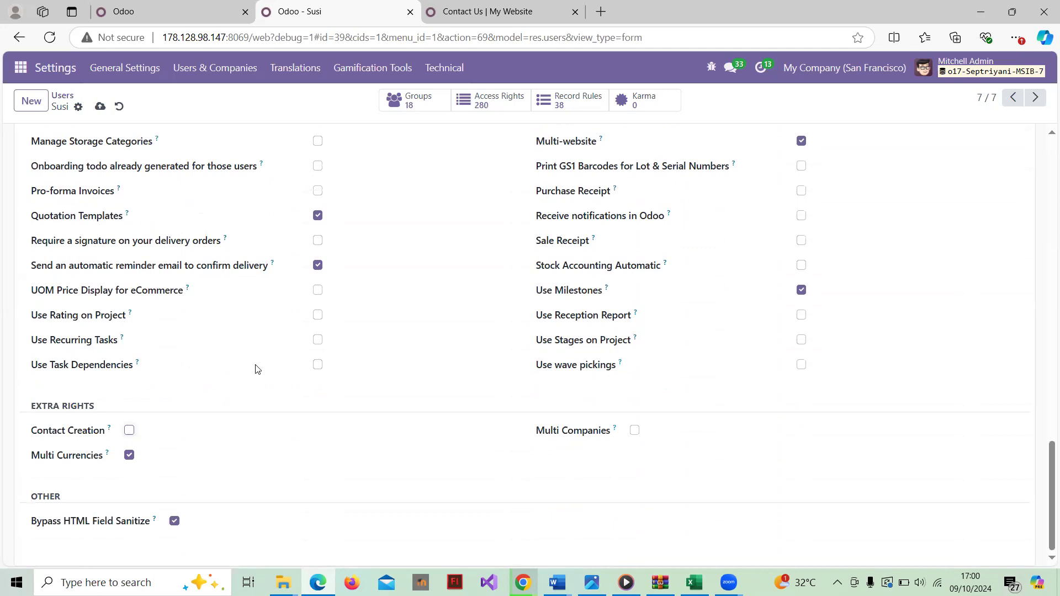
scroll(255, 368, up, 15)
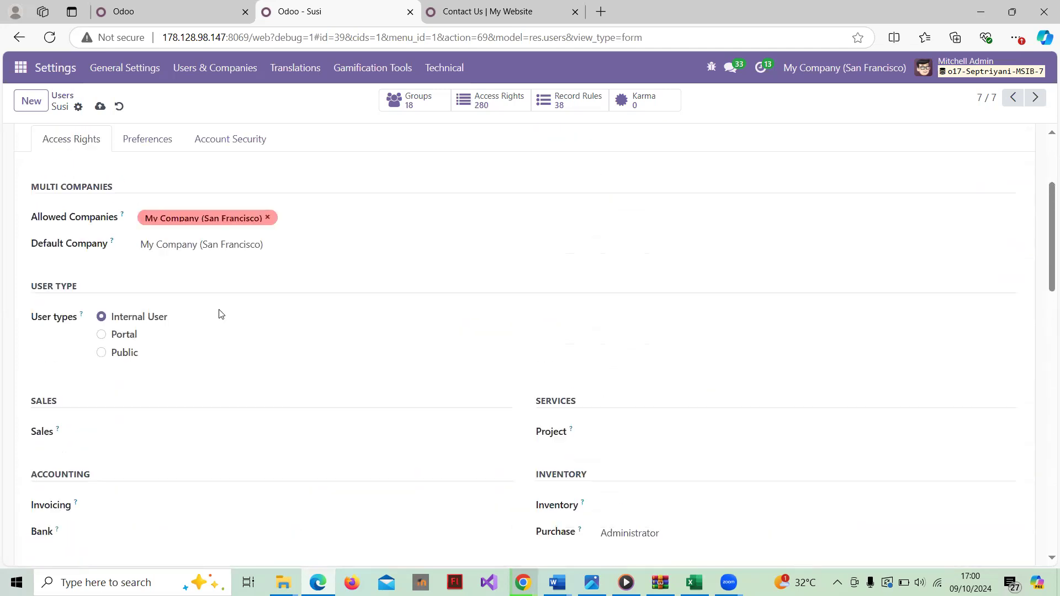
scroll(220, 314, up, 3)
click(100, 106)
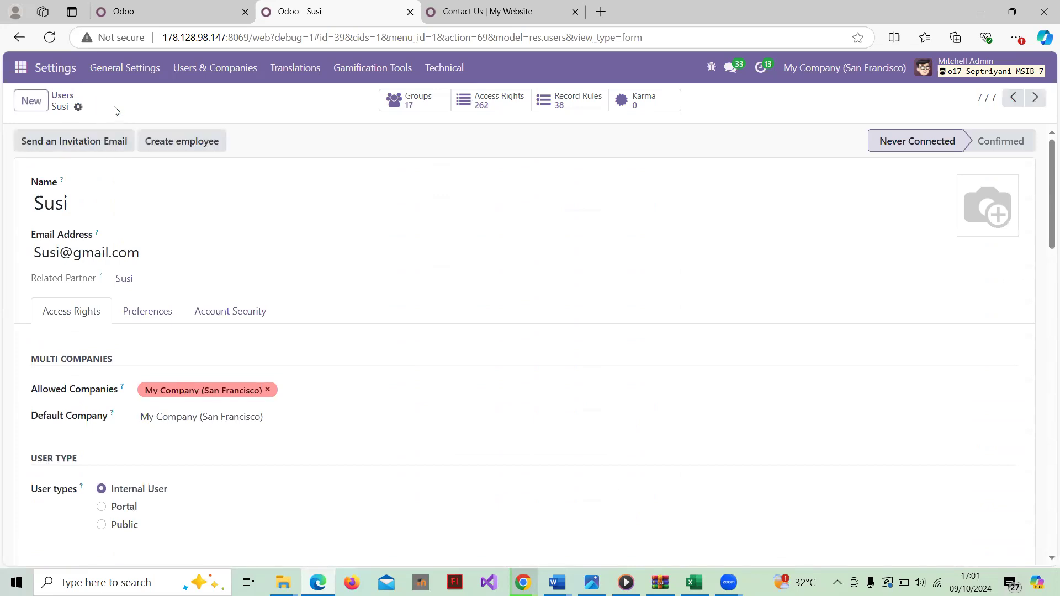
Step: Return to the users list and log out of the administrator account
scroll(296, 232, down, 2)
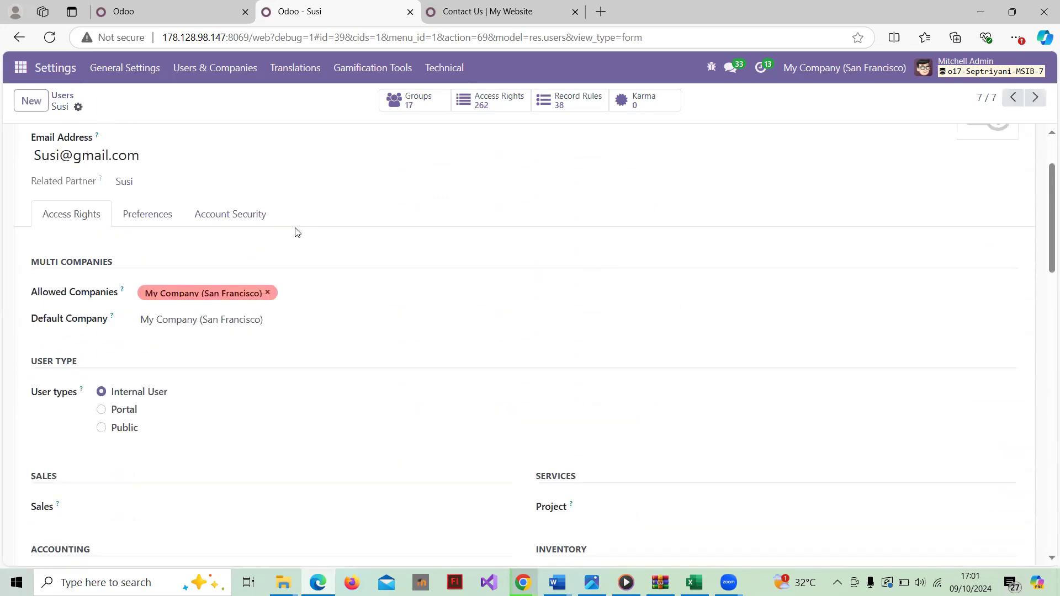
click(62, 101)
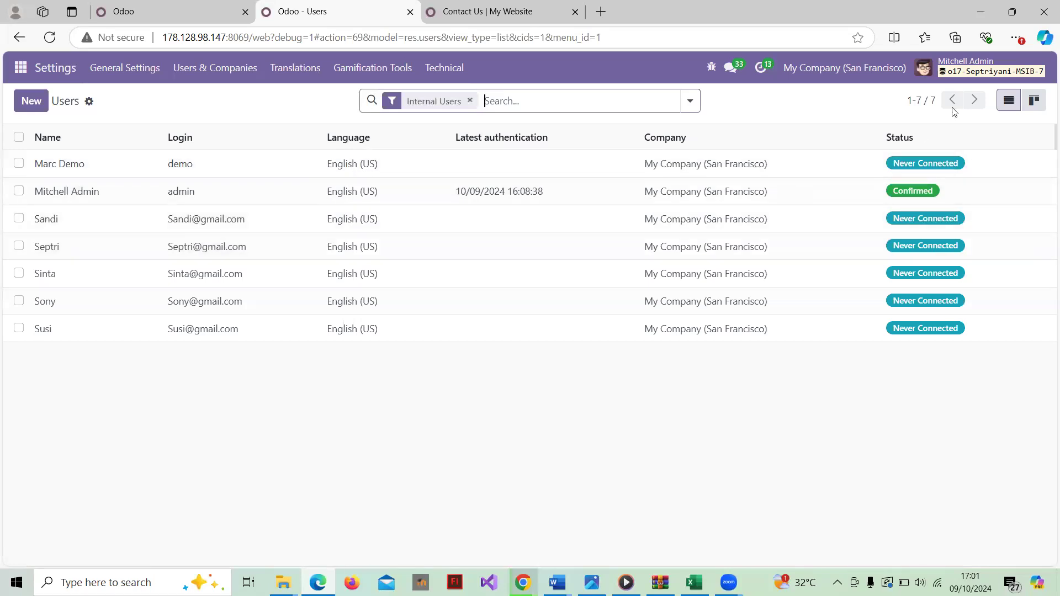
click(1018, 65)
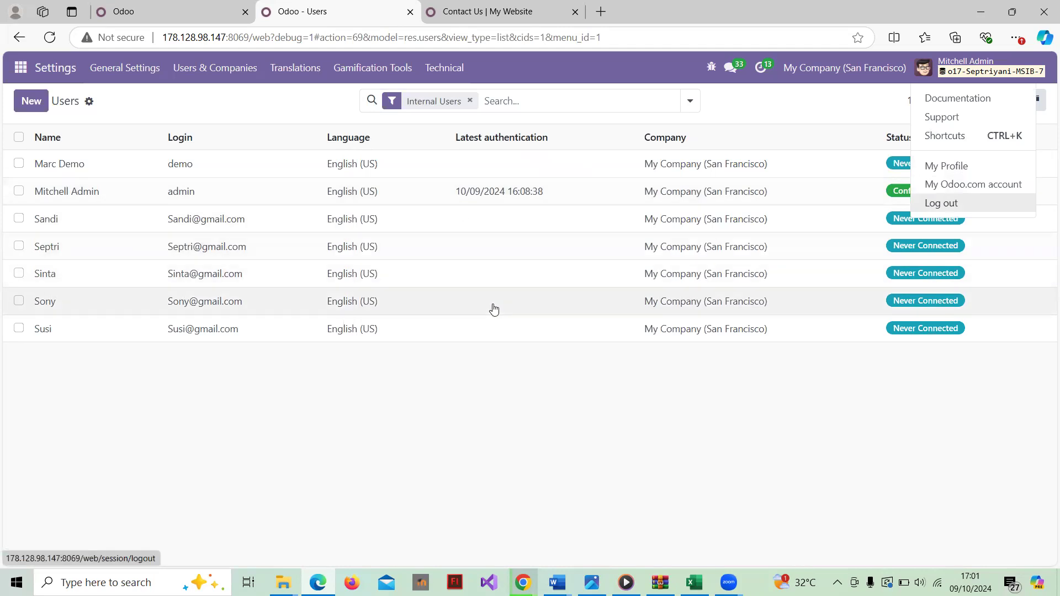
click(948, 205)
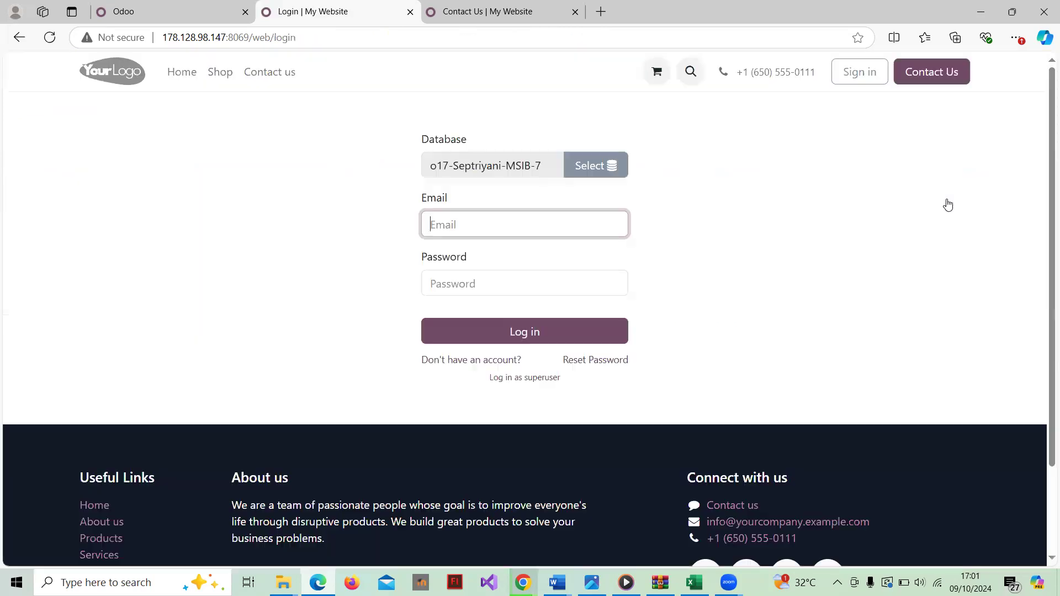
scroll(651, 221, down, 1)
scroll(651, 221, up, 1)
Step: Copy the Staff Accounting user's login email from the Excel security matrix and paste it as the Odoo login email
click(694, 583)
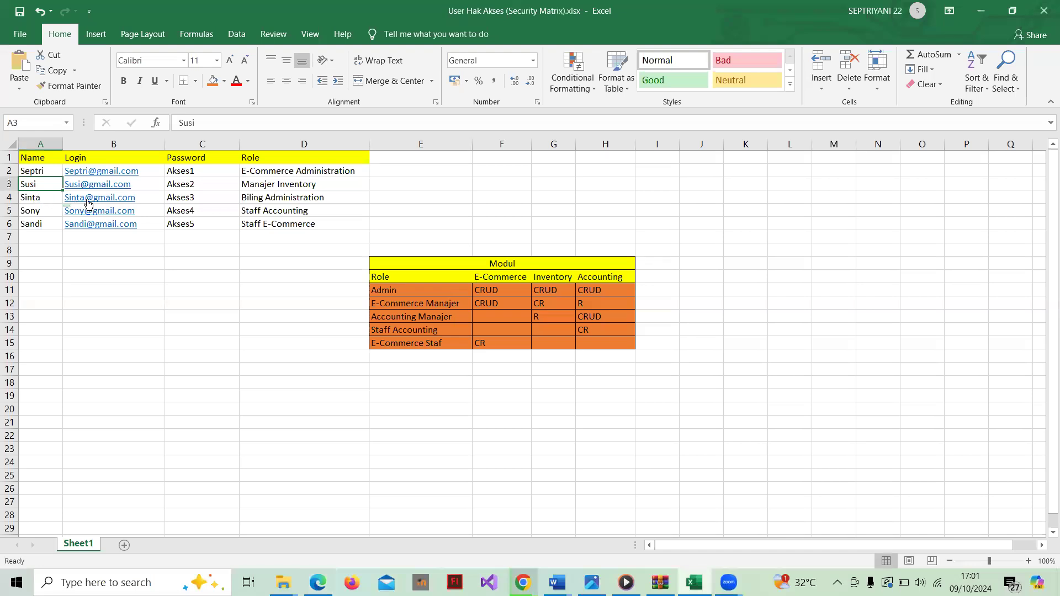
click(40, 211)
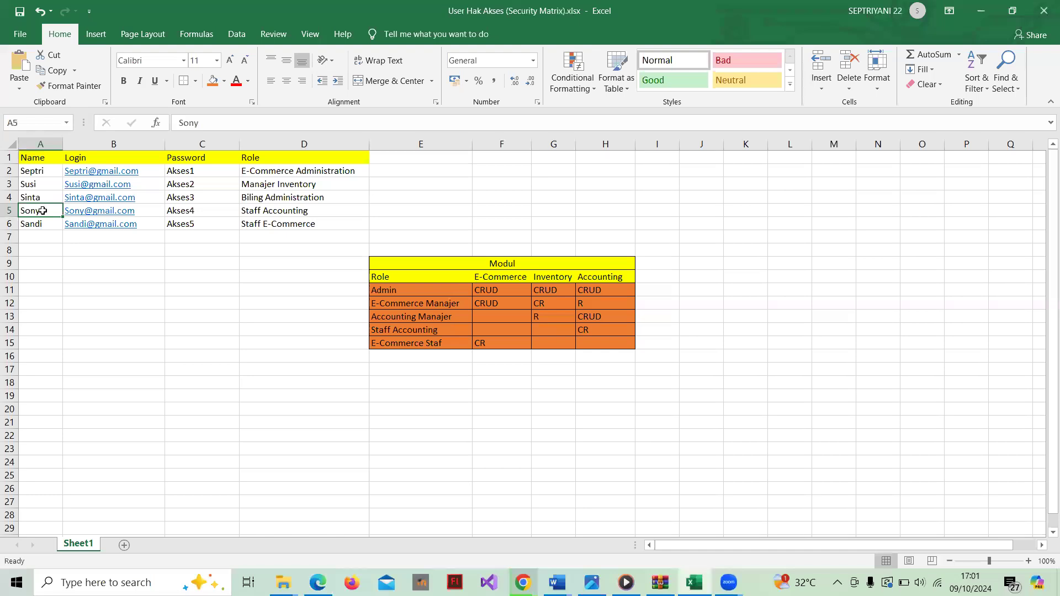
click(143, 210)
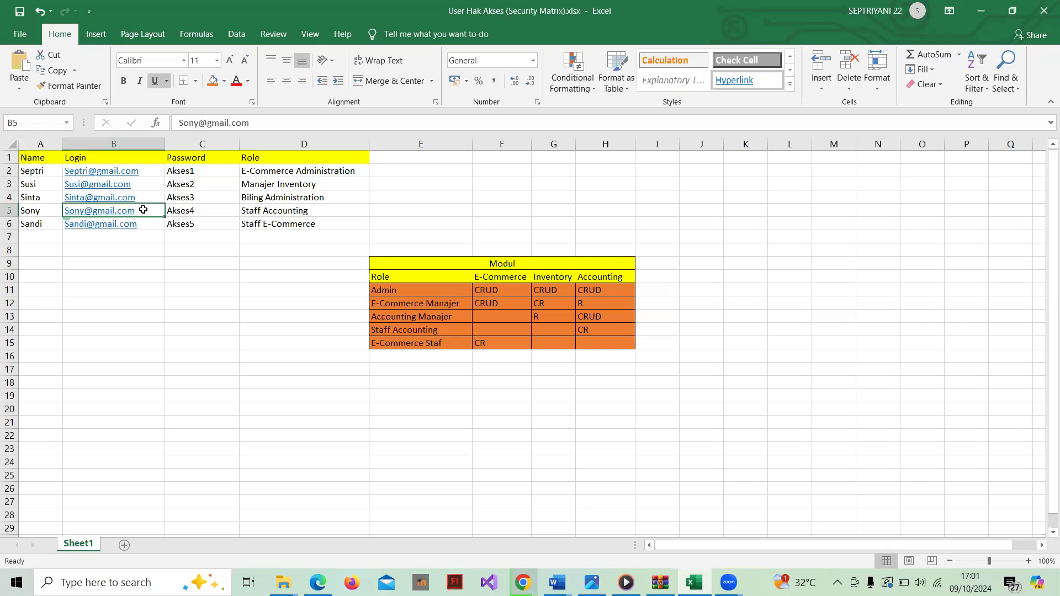
key(ctrl+c)
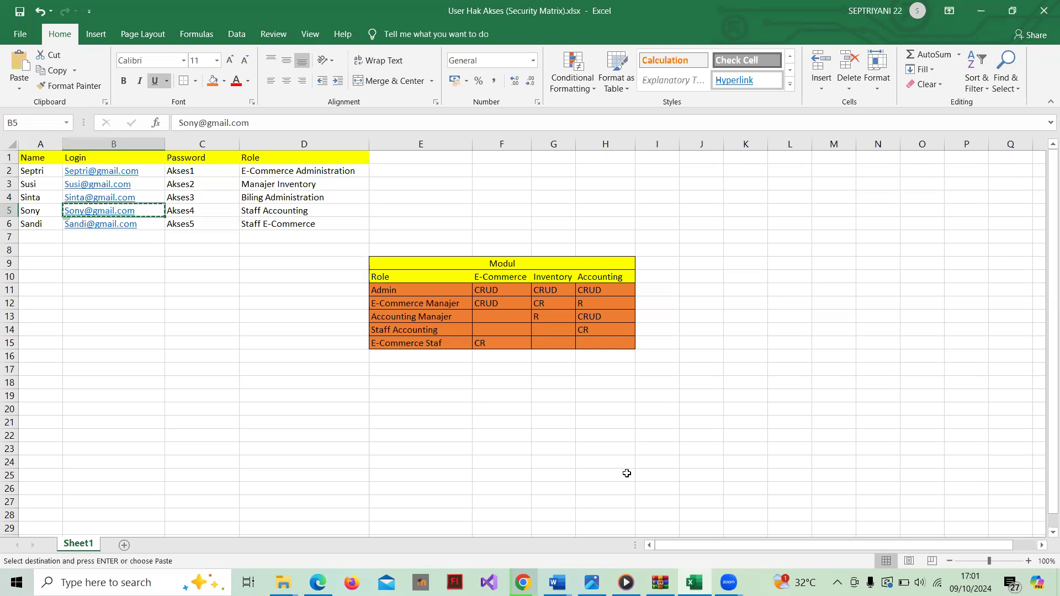
click(317, 583)
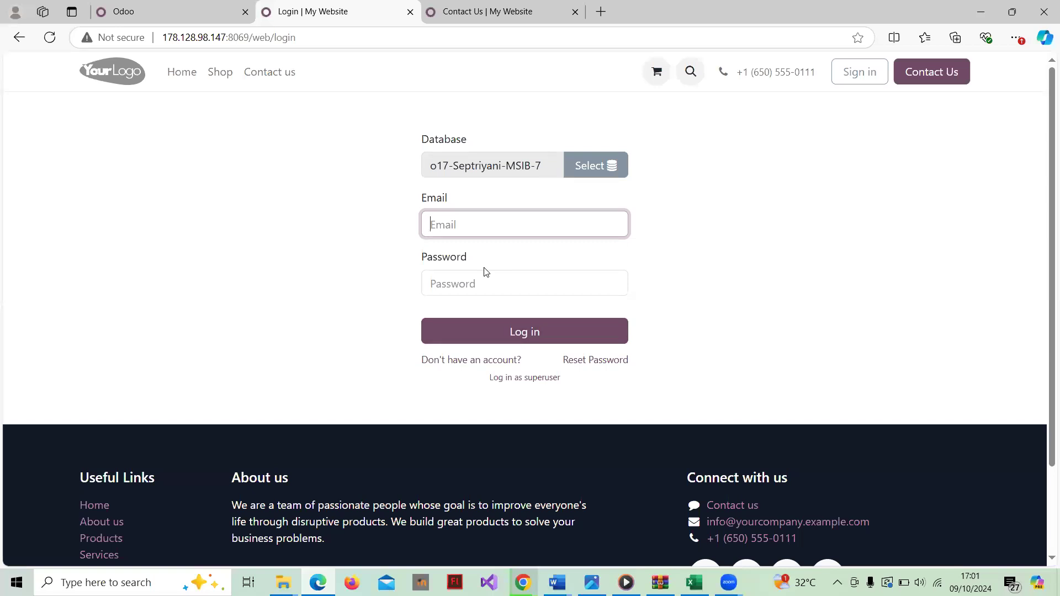
key(ctrl+v)
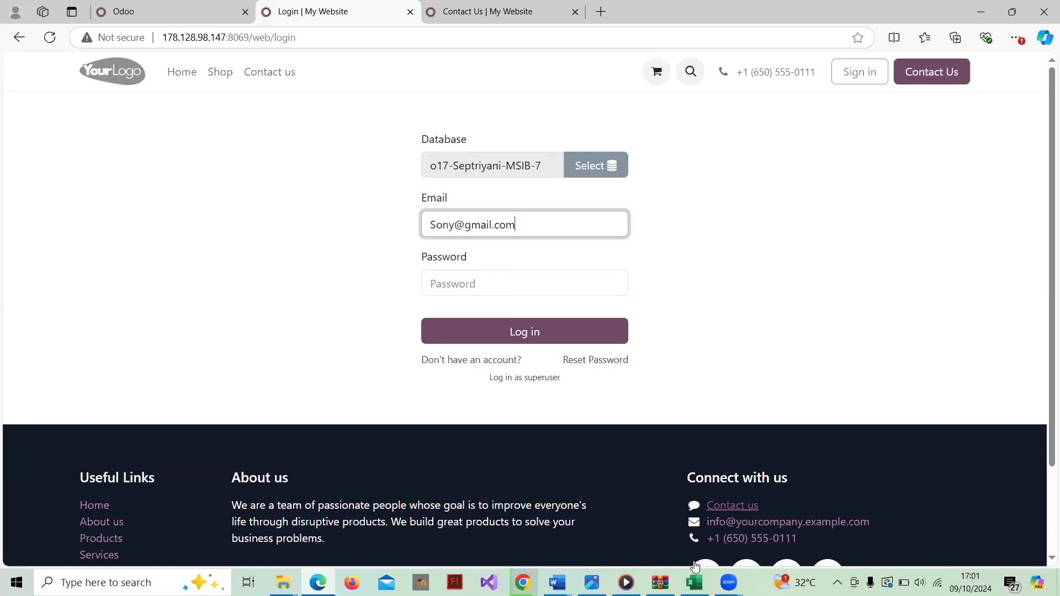
Step: Copy the Staff Accounting user's password from the Excel matrix into the login password field, log in and decline saving the password
click(695, 582)
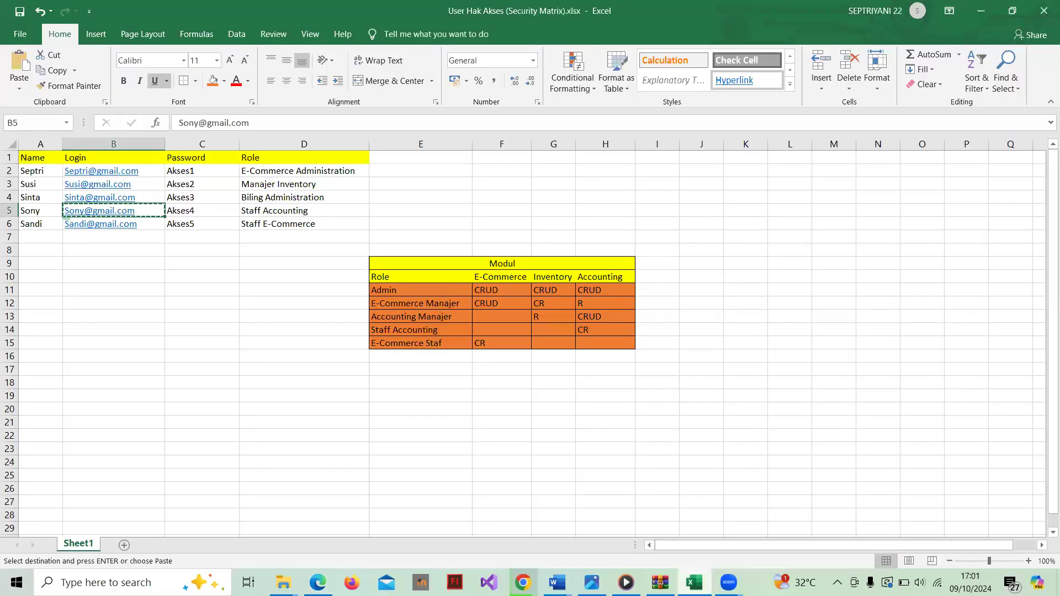
click(183, 210)
key(ctrl+c)
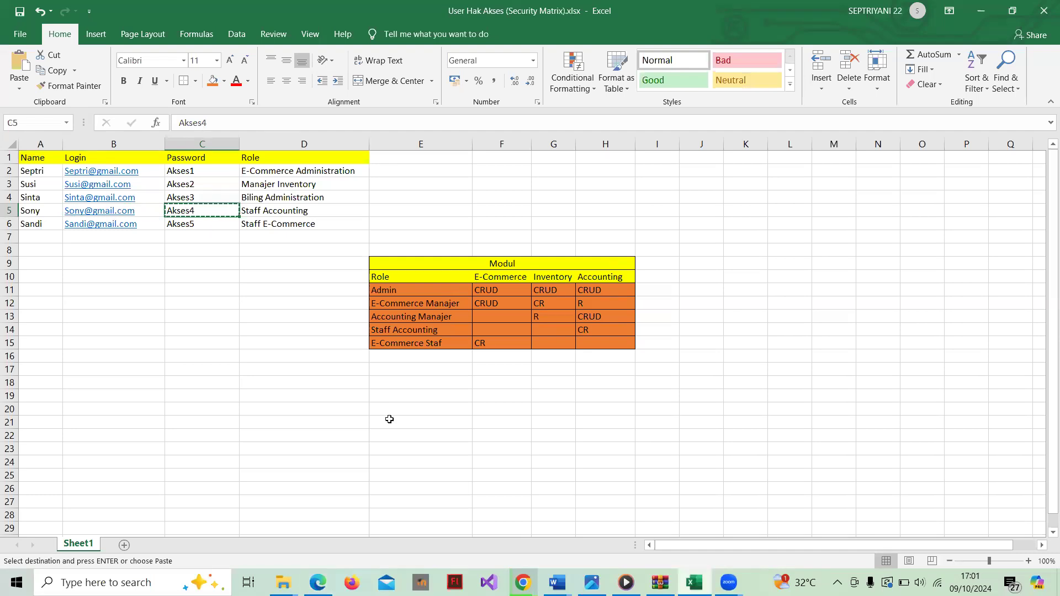
click(318, 583)
click(468, 279)
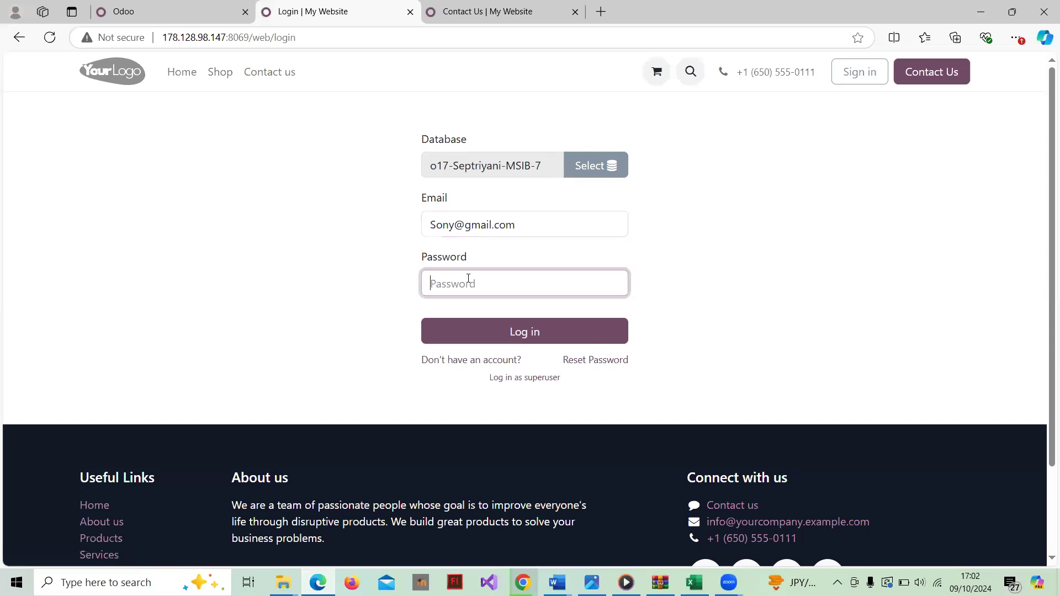
key(ctrl+v)
scroll(467, 279, down, 1)
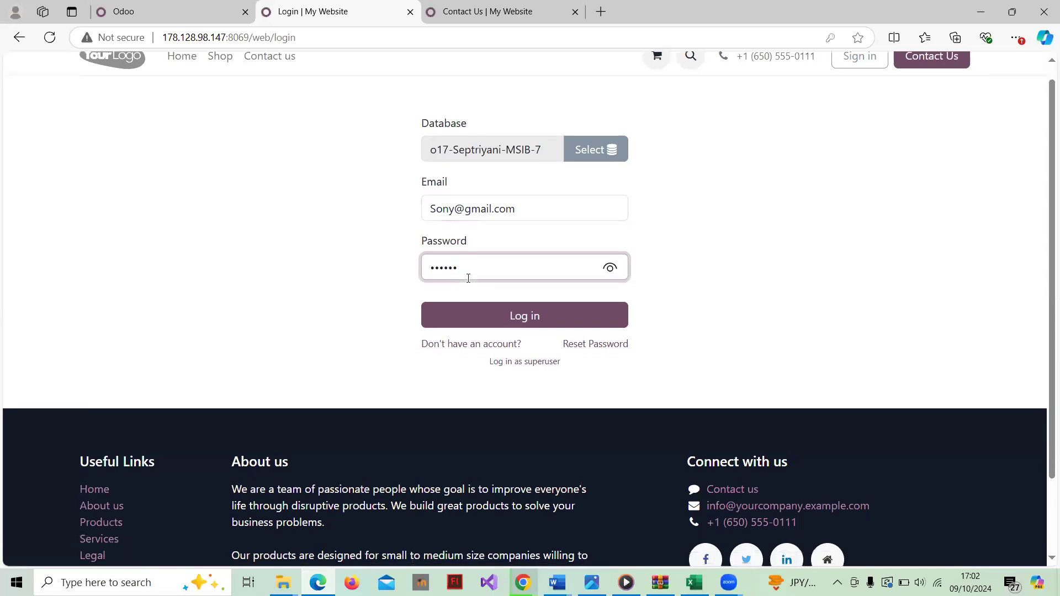
click(519, 319)
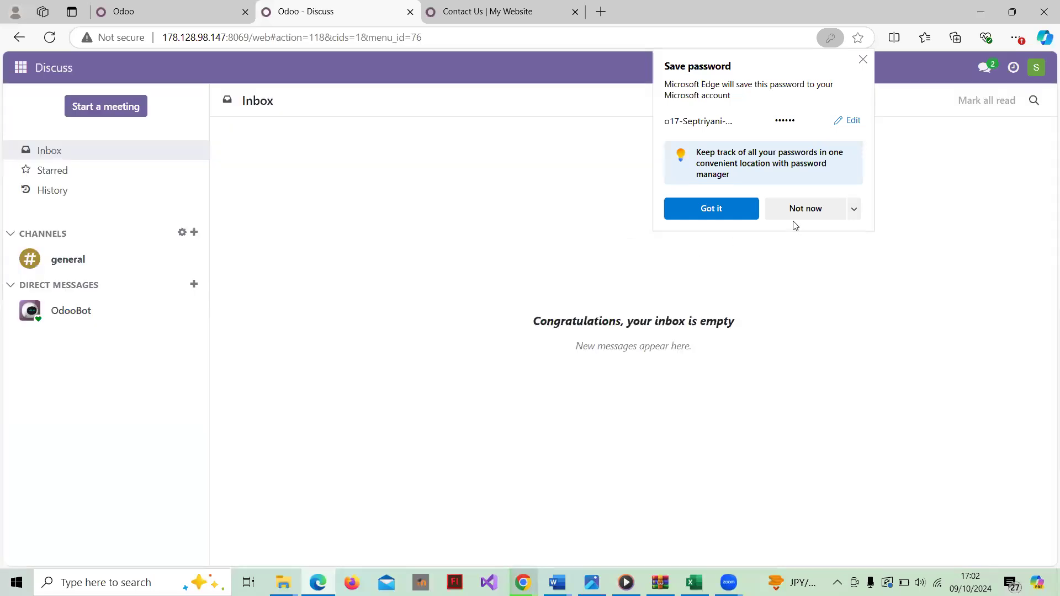
click(795, 213)
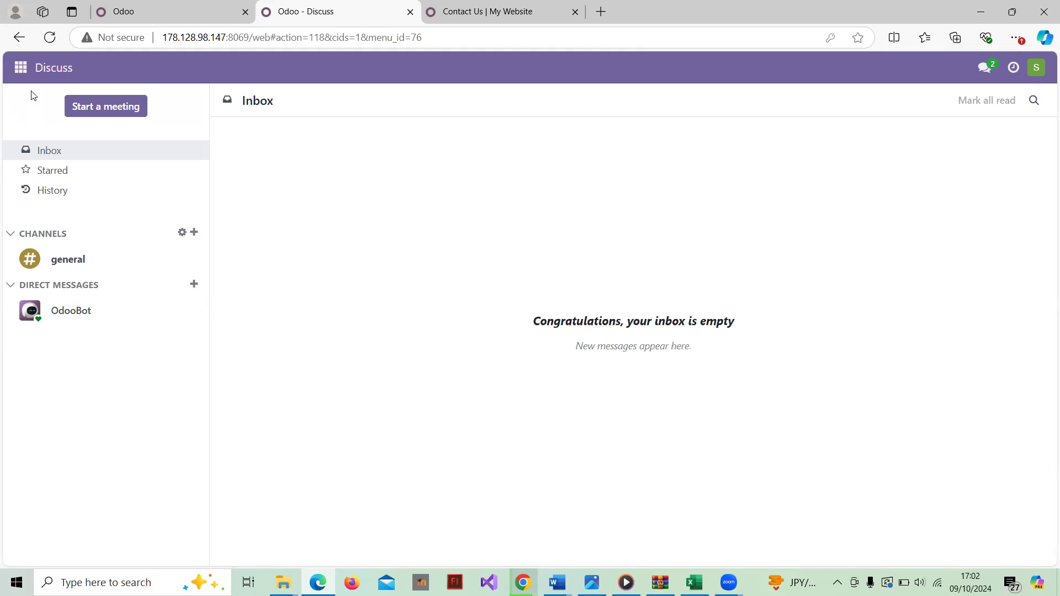
Step: Open the Website app as the Staff Accounting user and compare the available access with the role matrix in Excel
click(20, 67)
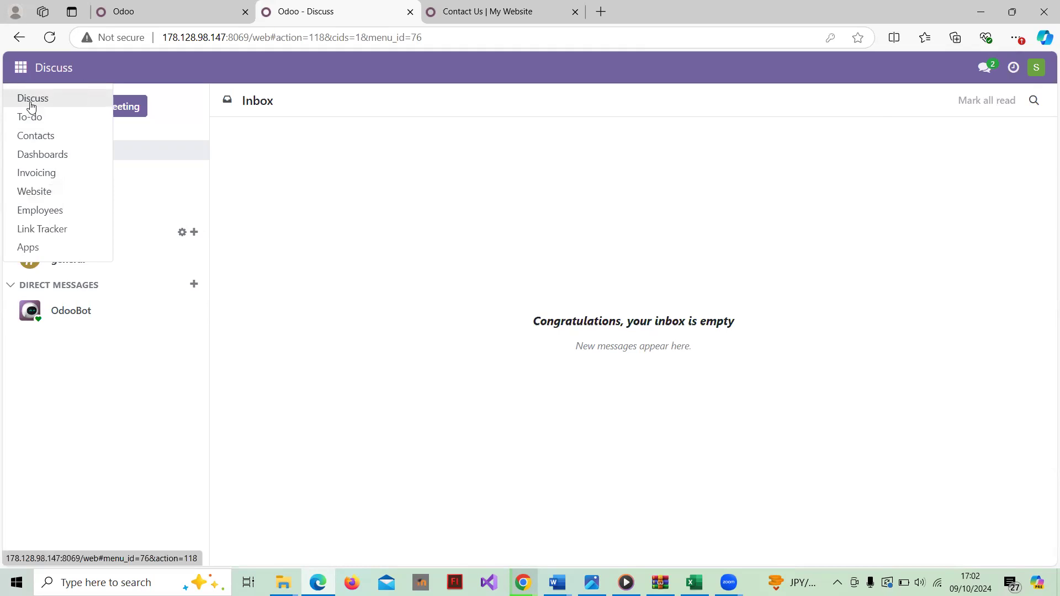
click(40, 194)
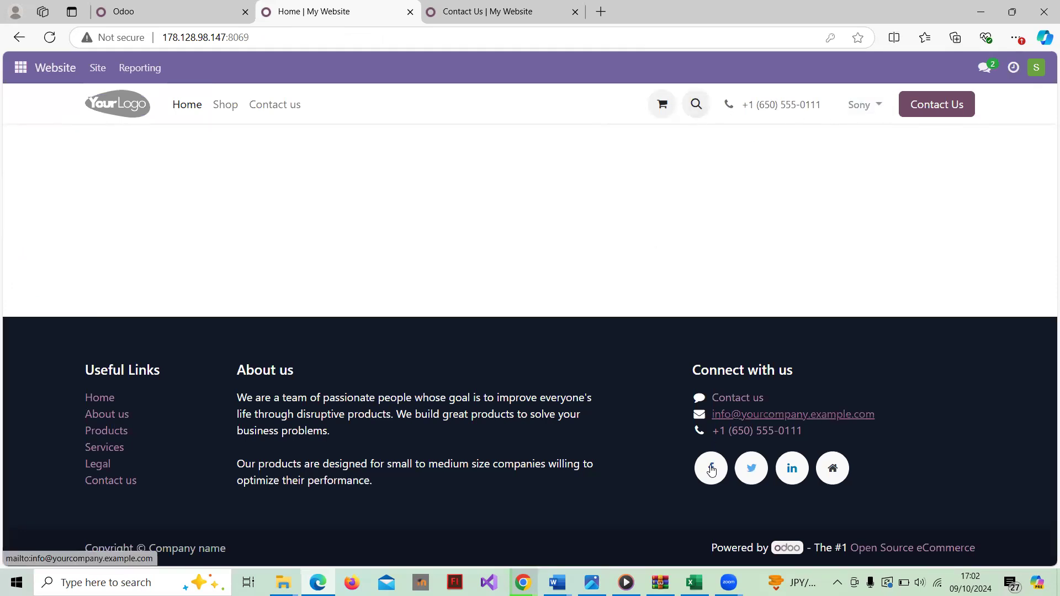
click(695, 583)
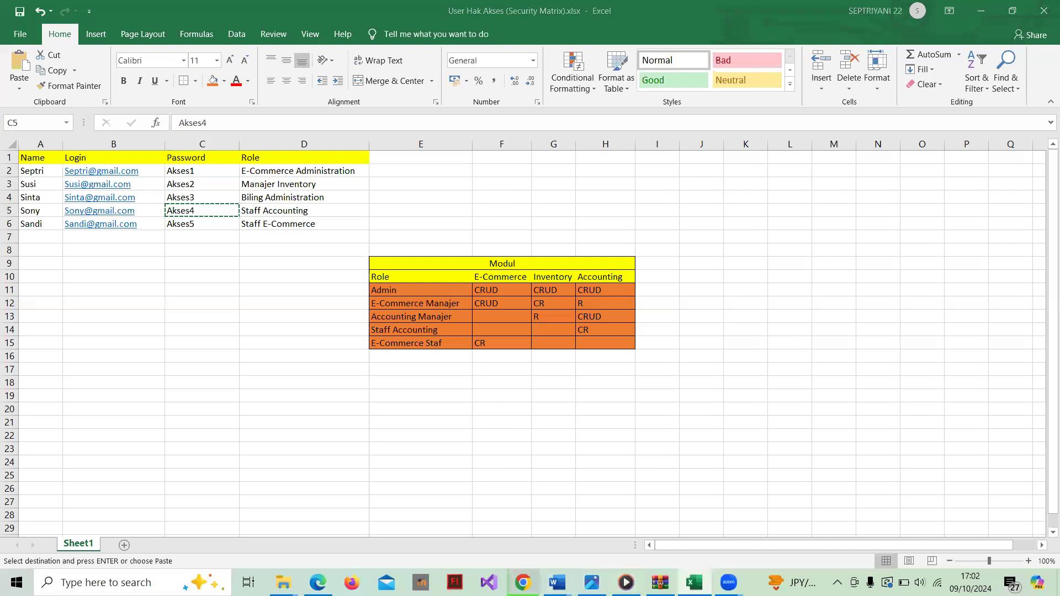
click(326, 582)
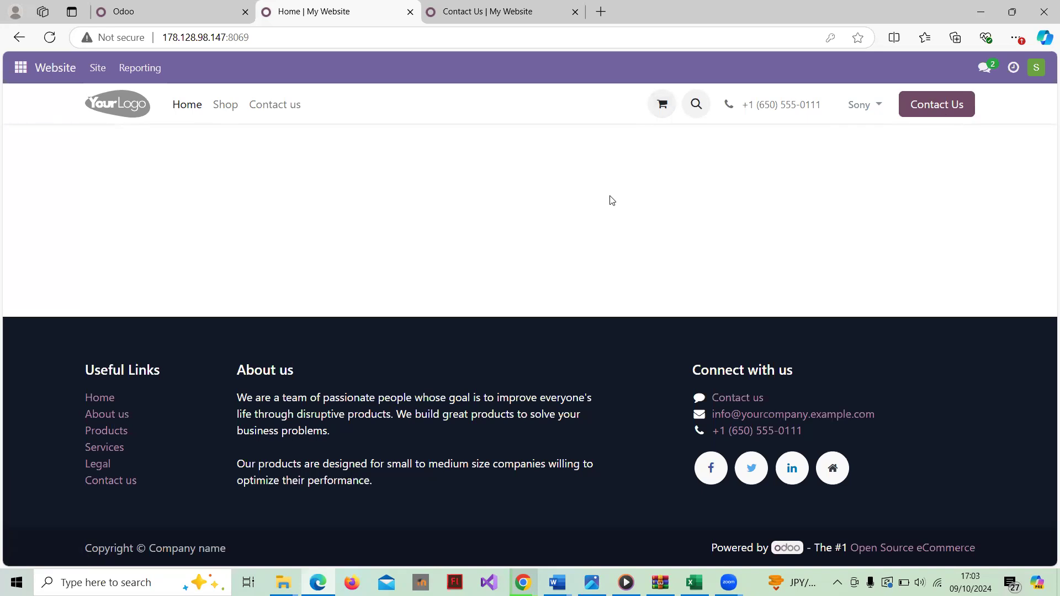
click(20, 67)
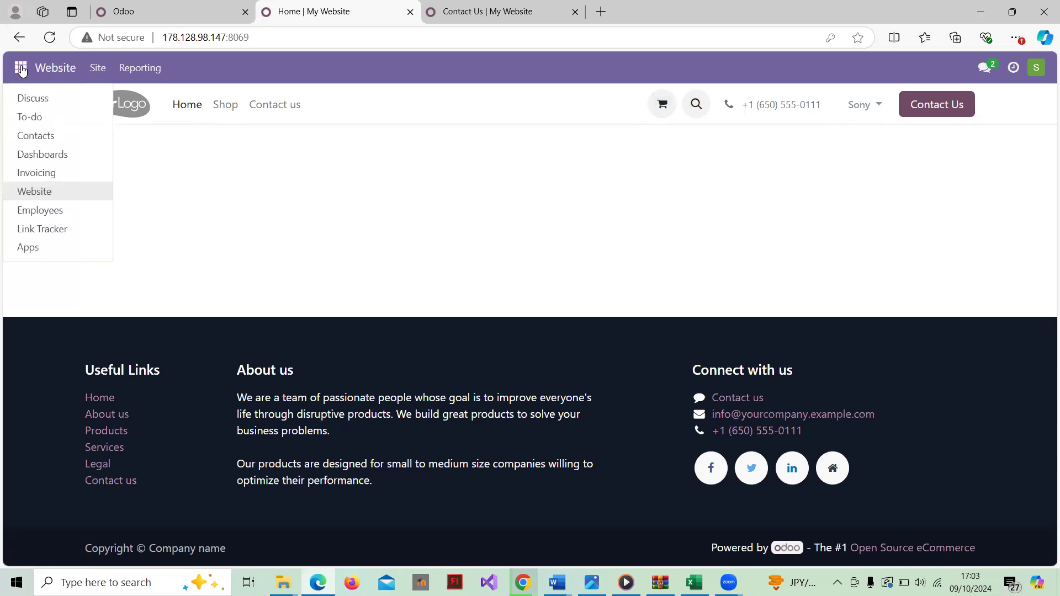
click(43, 192)
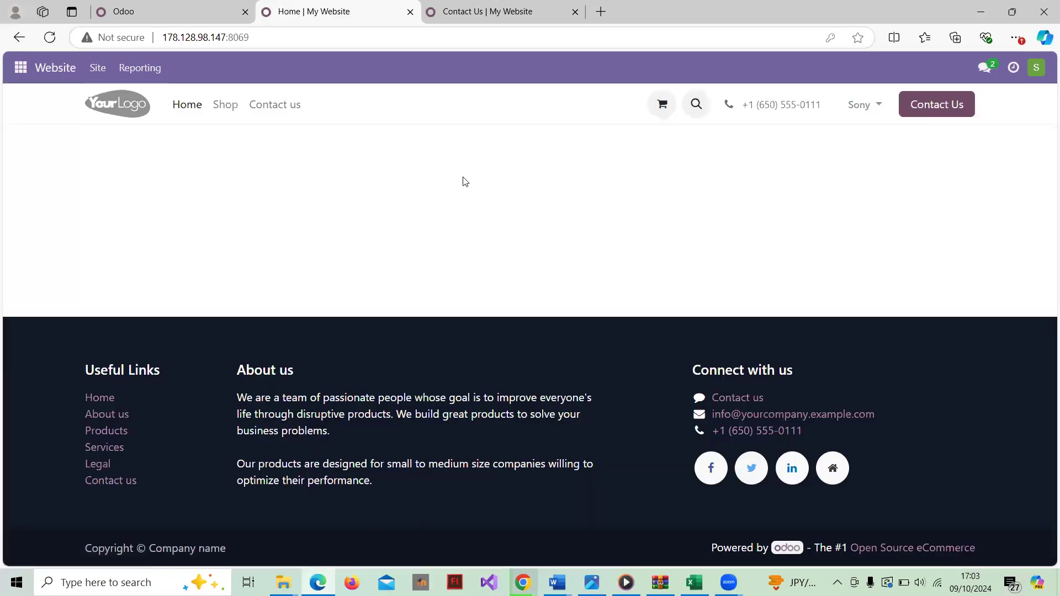
Step: Log out of the Staff Accounting account and paste the Staff E-Commerce user's login email from the Excel matrix as the Odoo login email
click(1034, 66)
click(1015, 204)
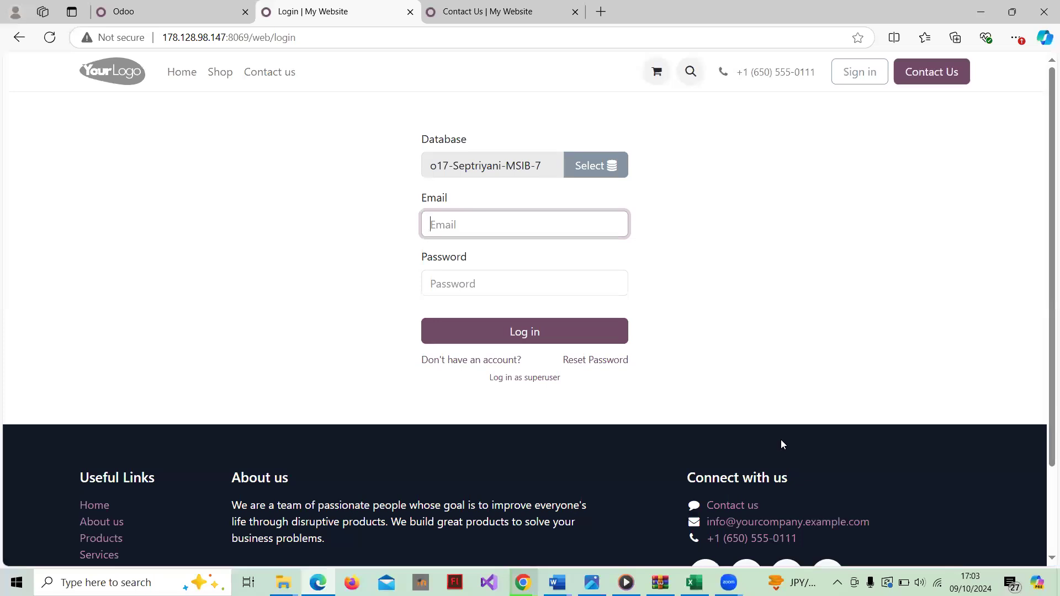
mouse_move(523, 582)
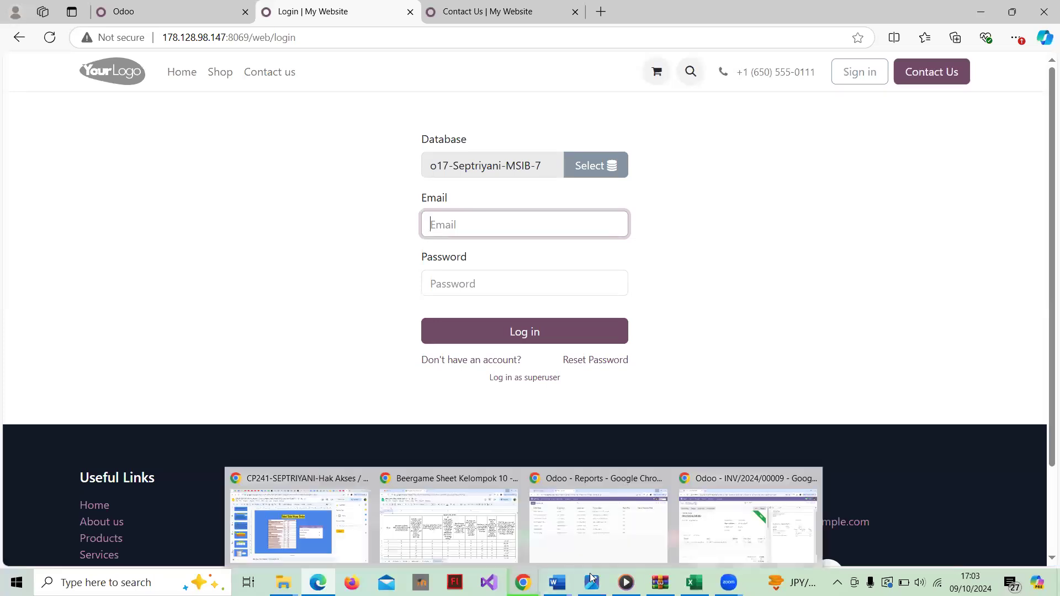
click(694, 583)
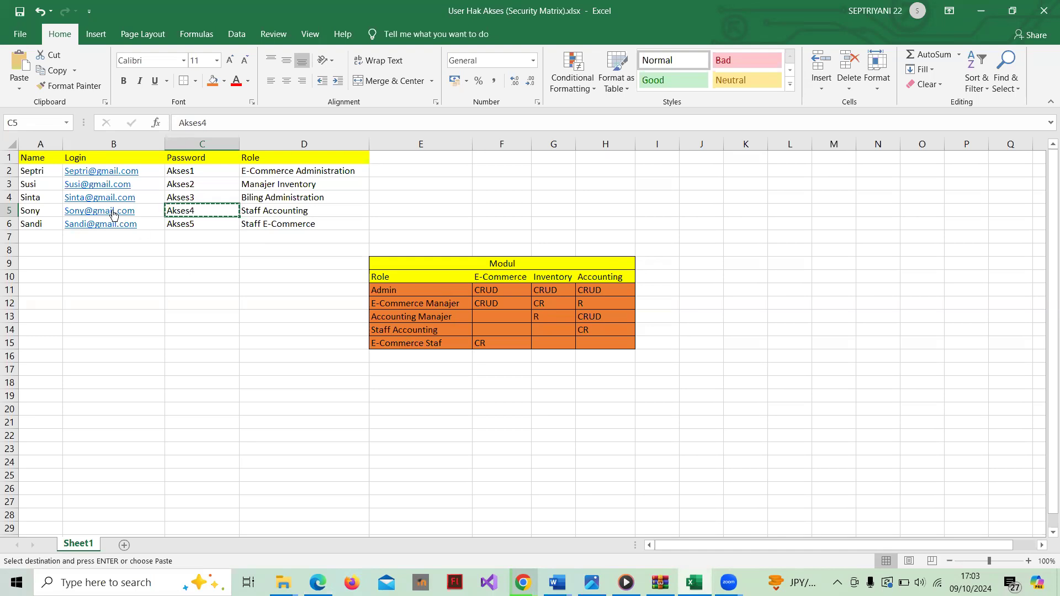
click(39, 225)
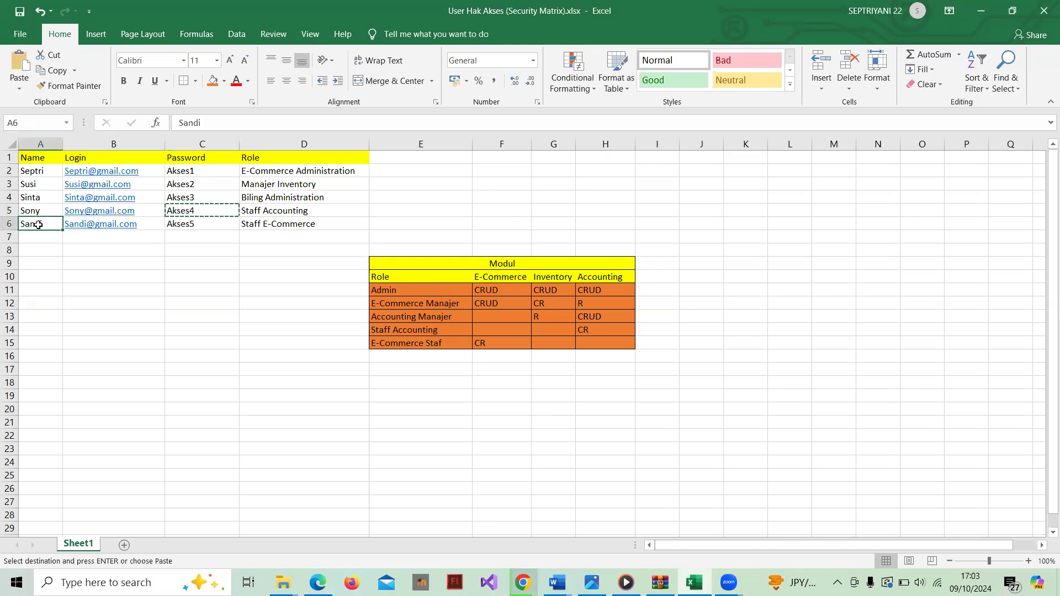
click(113, 223)
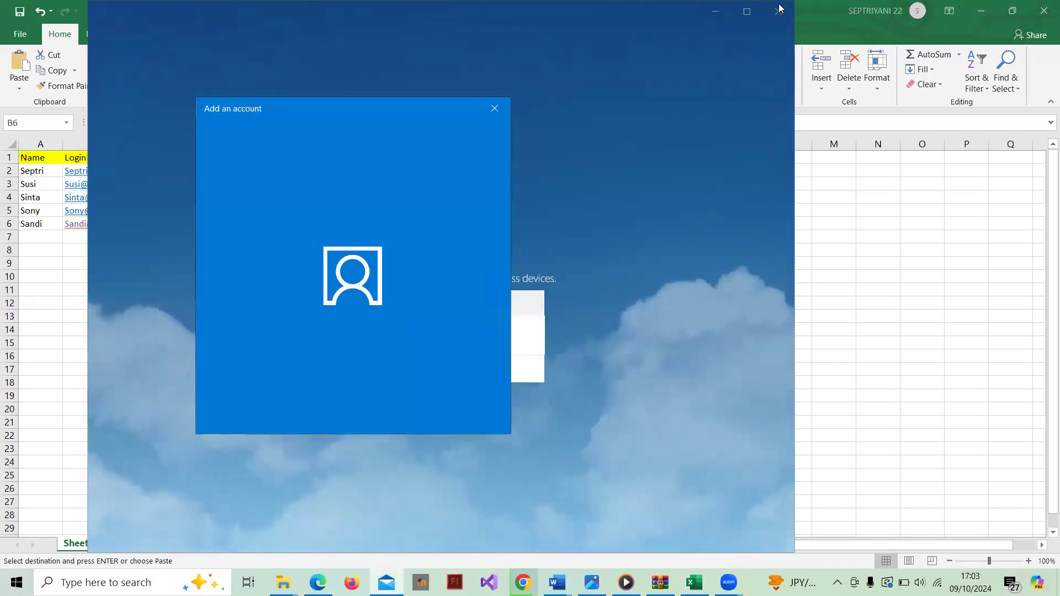
click(496, 109)
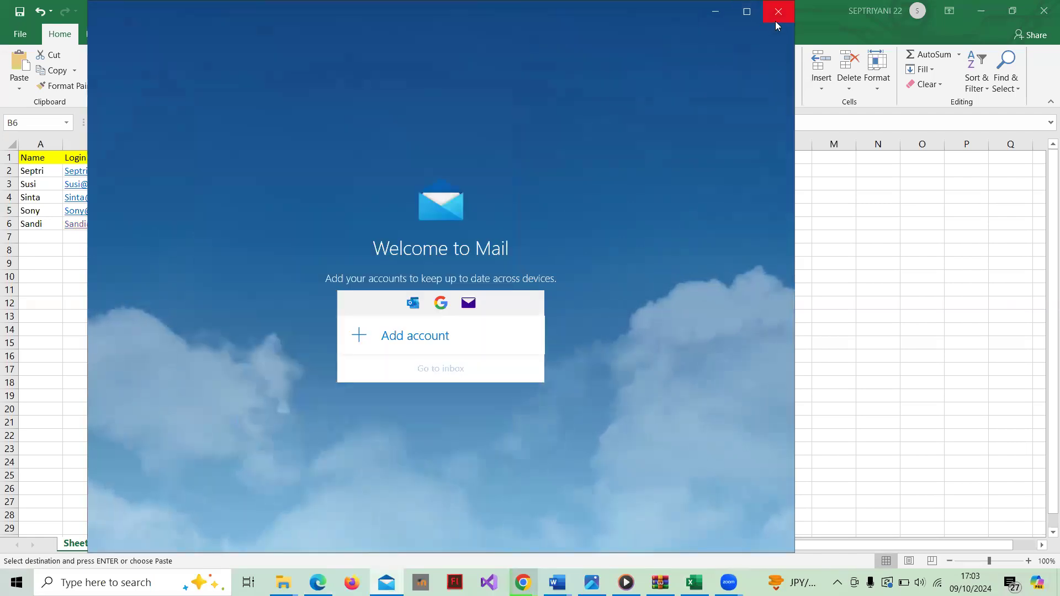
click(776, 18)
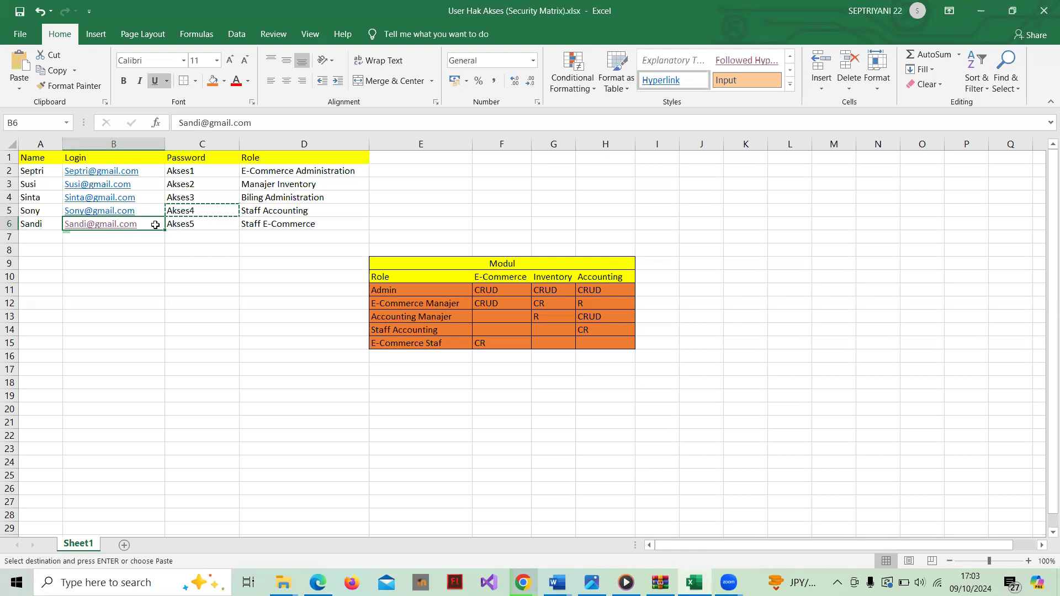
key(ctrl+c)
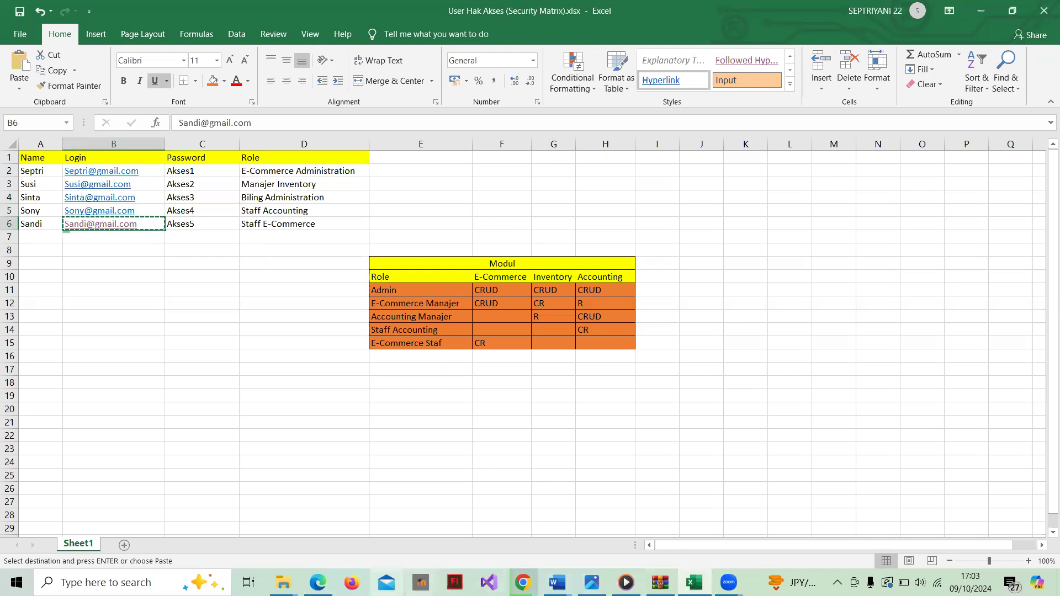
click(318, 583)
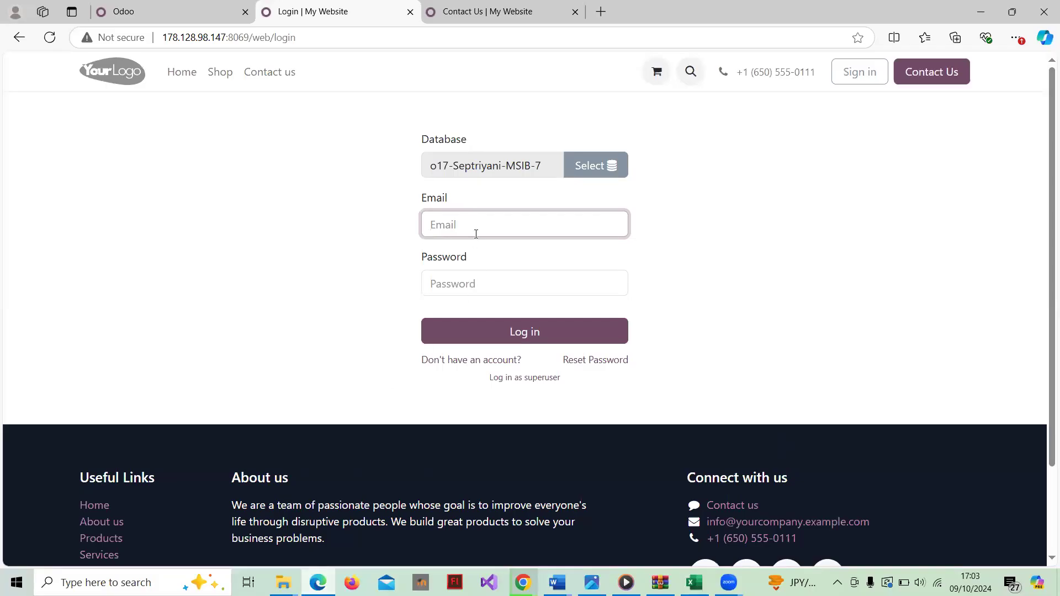
key(ctrl+v)
click(709, 324)
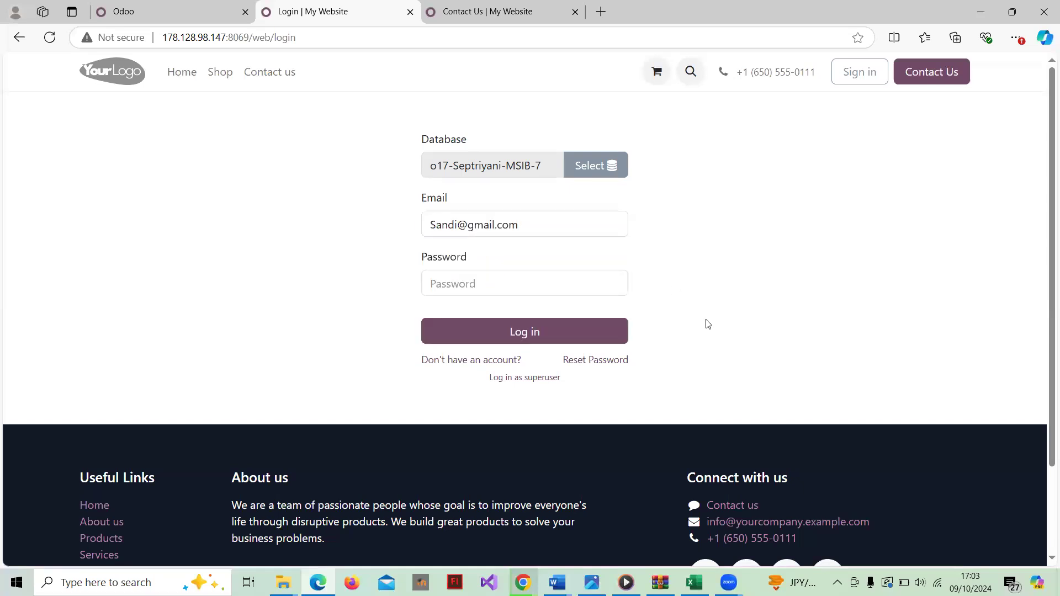
Step: Copy the Staff E-Commerce user's password from the Excel matrix into the login password field, log in and decline saving the password
click(533, 284)
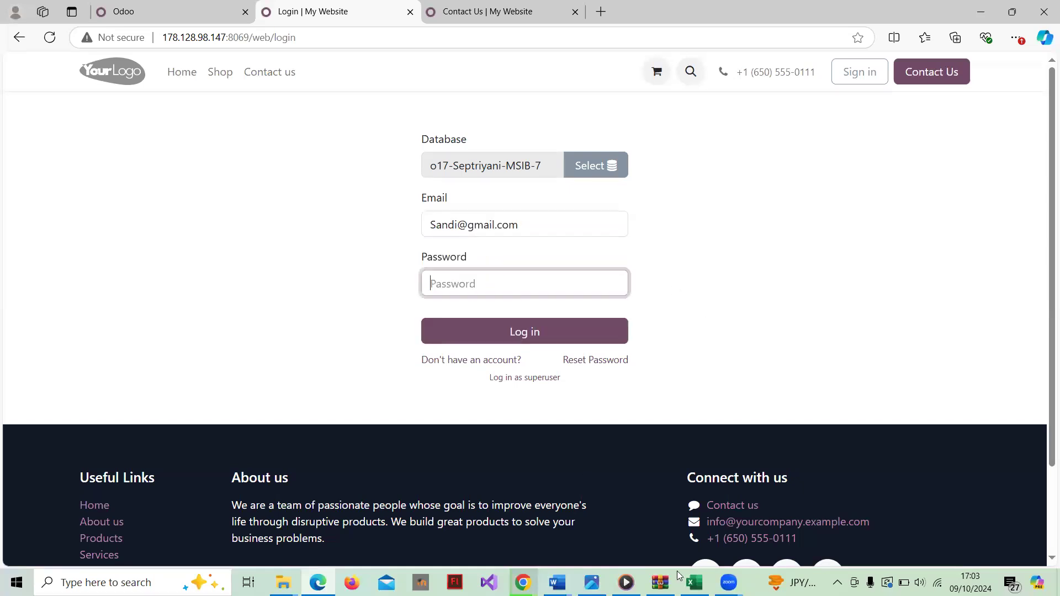
key(alt+Tab)
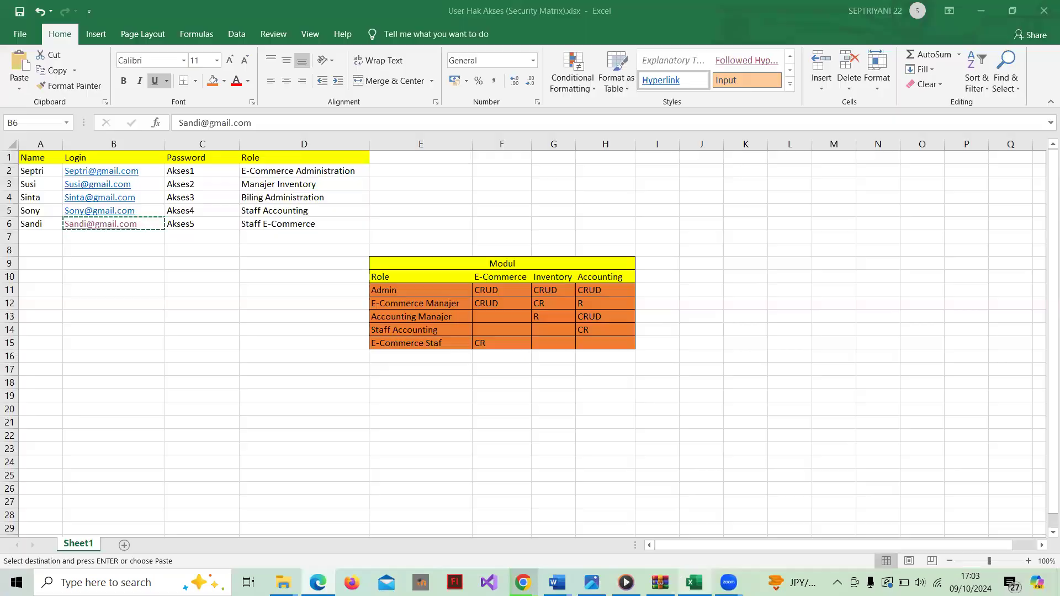
click(221, 228)
key(ctrl+c)
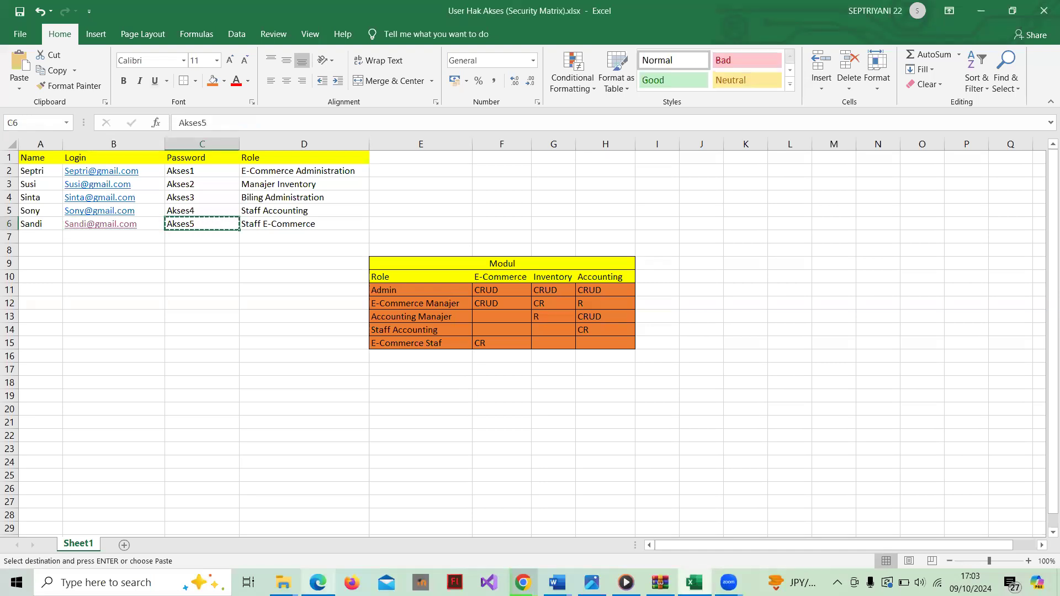
mouse_move(317, 582)
click(316, 538)
key(ctrl+v)
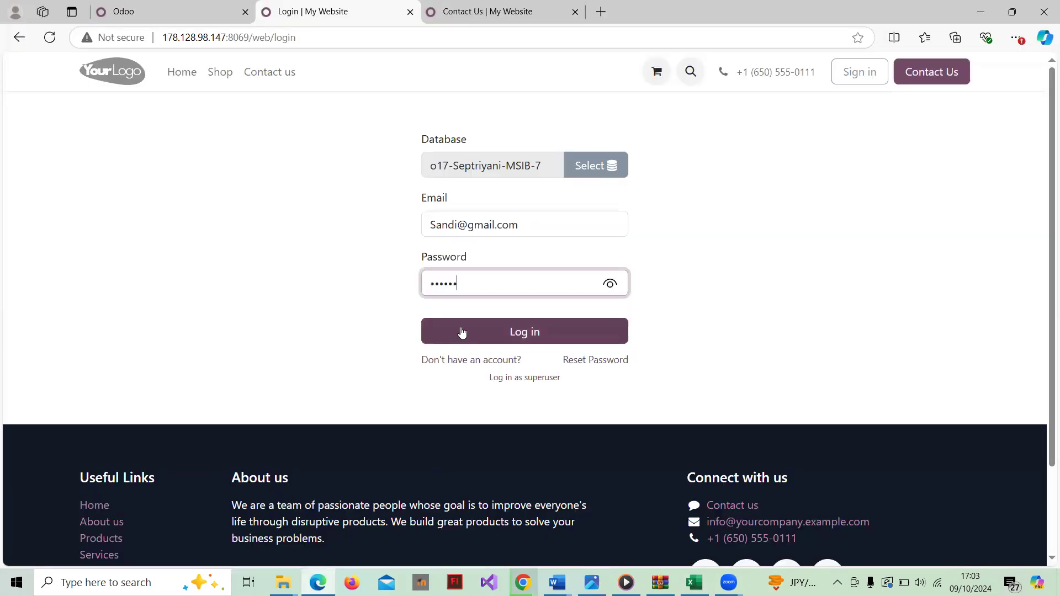
click(504, 331)
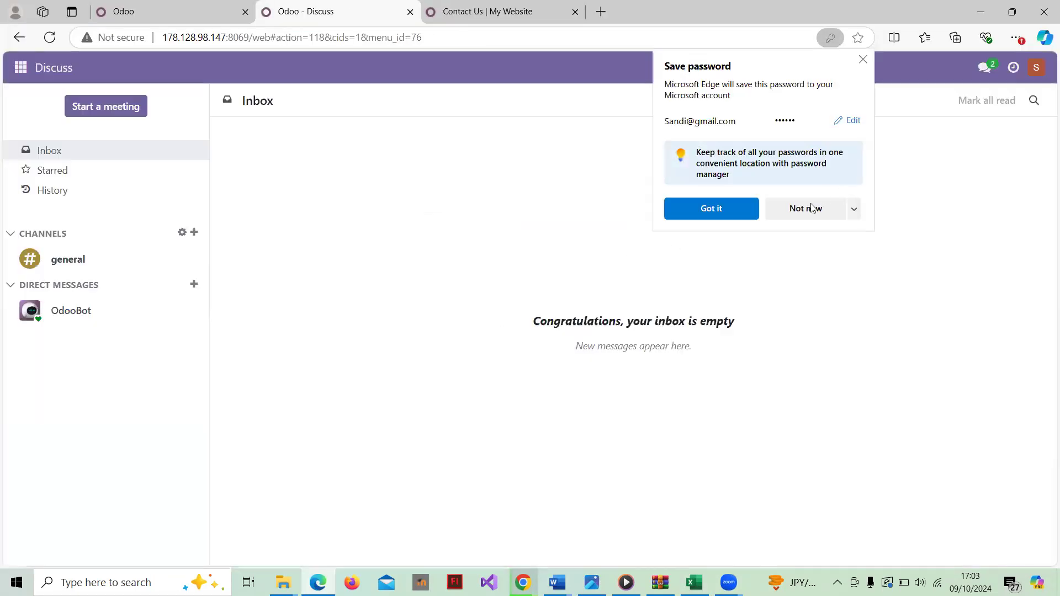
click(810, 209)
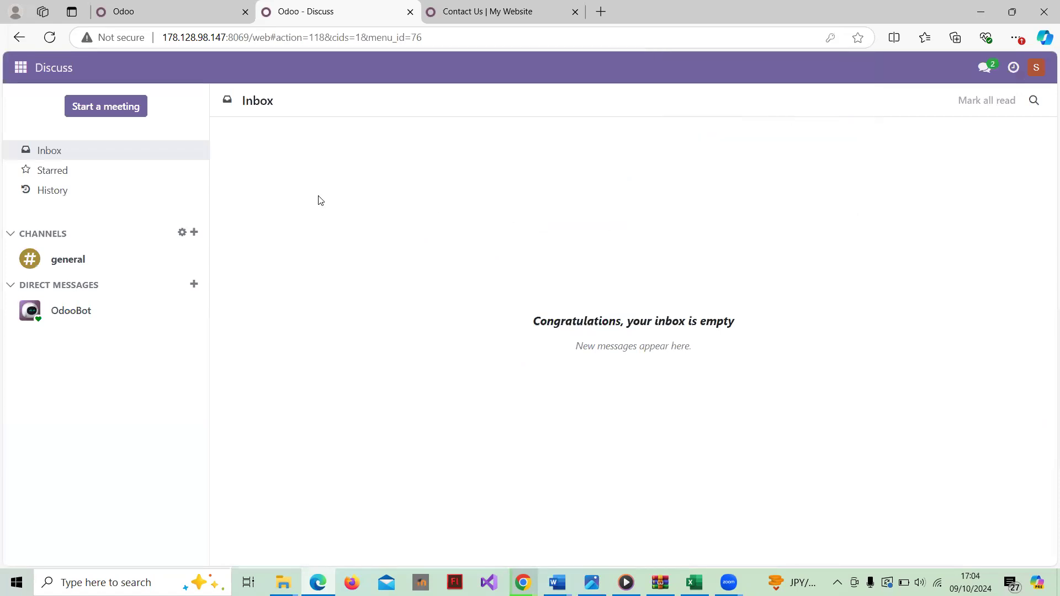
Step: Open the Website app as the Staff E-Commerce user and compare the available access with the role matrix in Excel
click(19, 74)
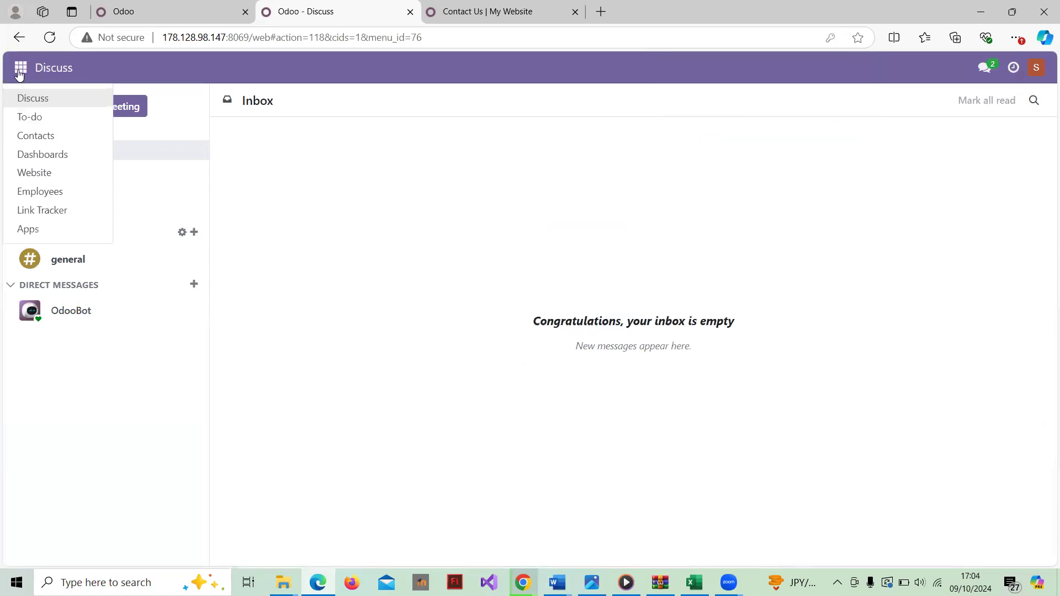
click(34, 183)
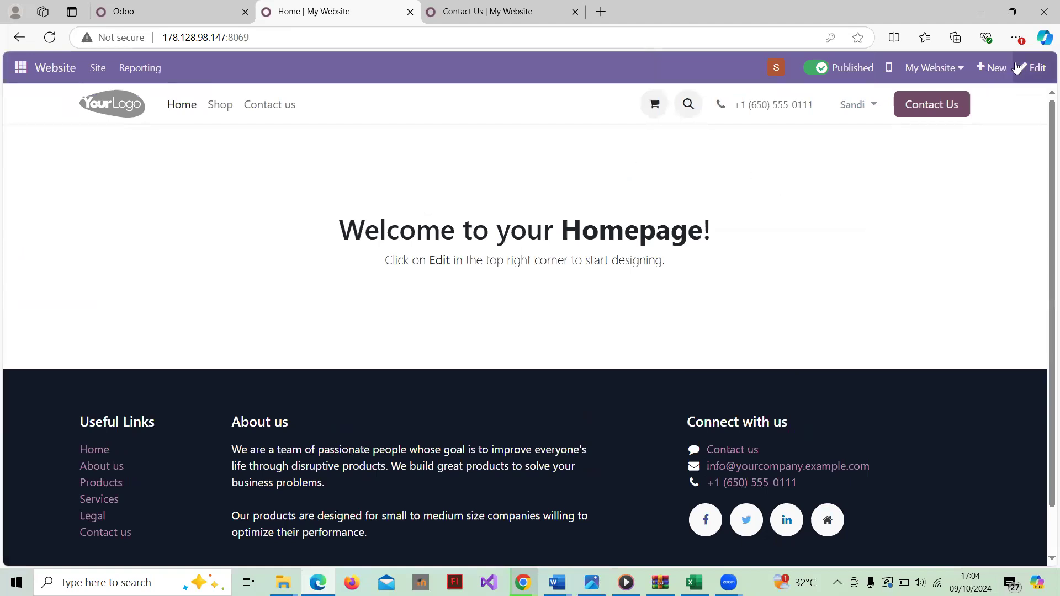
click(695, 582)
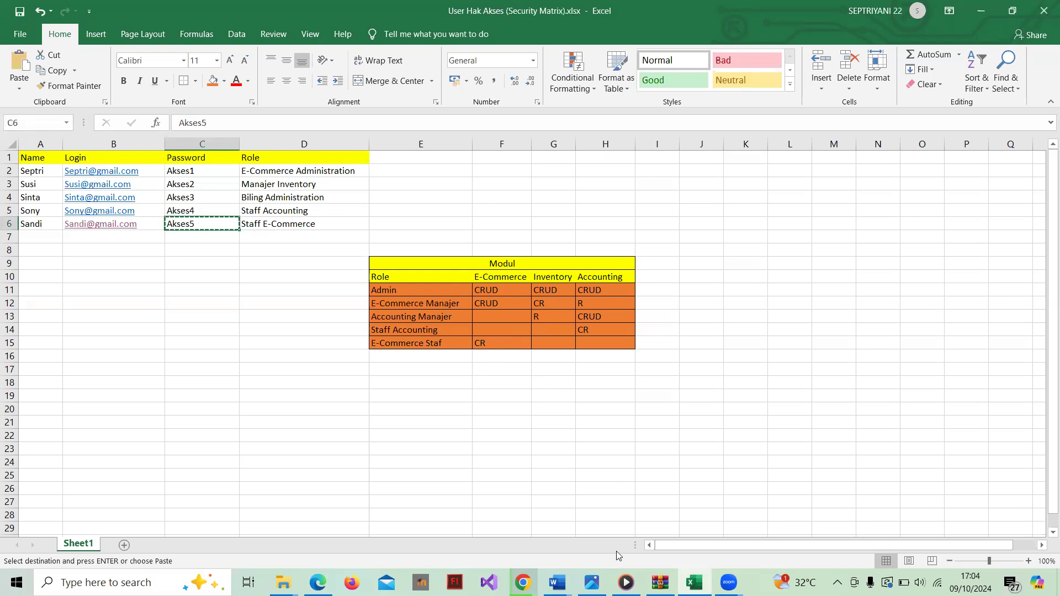
mouse_move(523, 583)
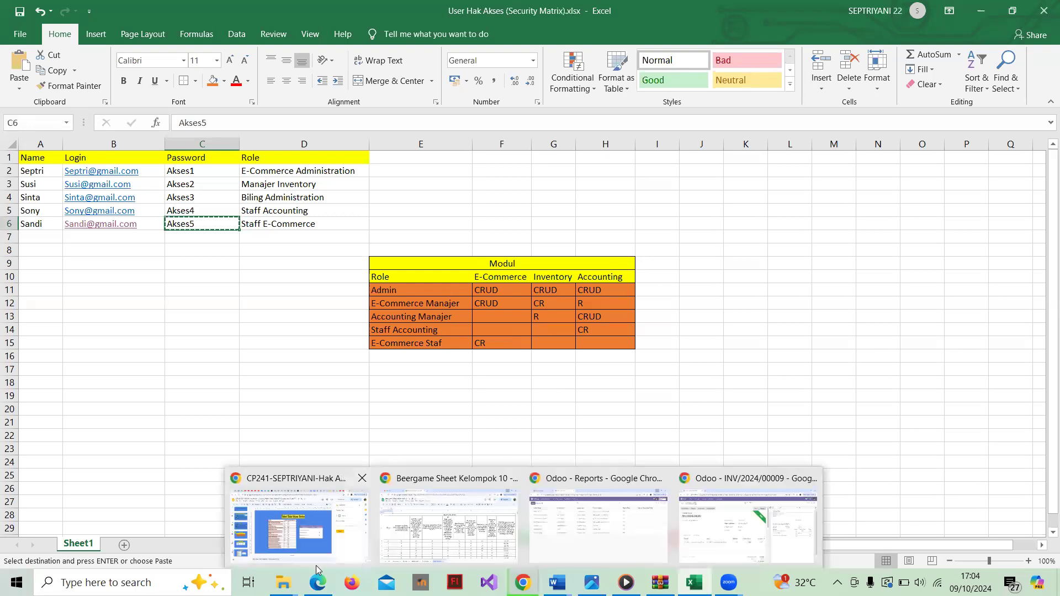
mouse_move(318, 582)
click(296, 497)
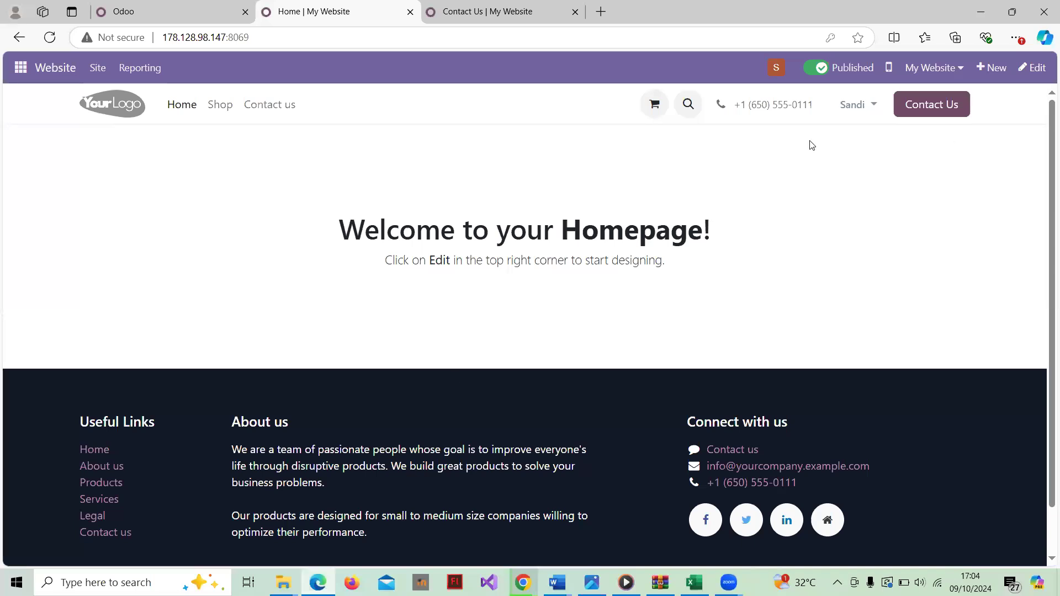
Step: Log out of the Staff E-Commerce account and paste the E-Commerce Administration user's login email from Excel as the Odoo login email
click(777, 69)
click(790, 208)
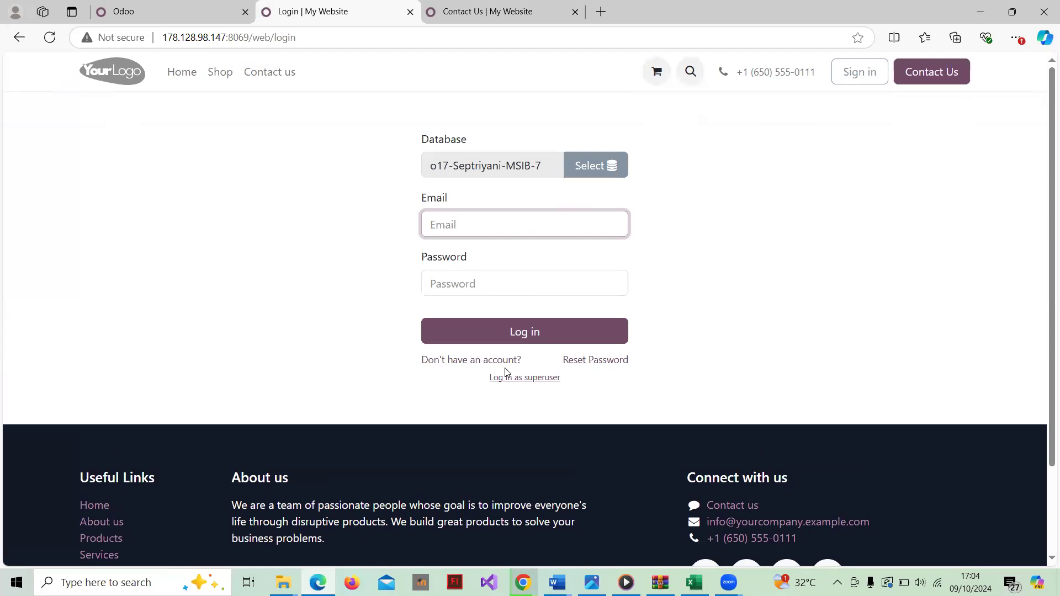
key(alt+Tab)
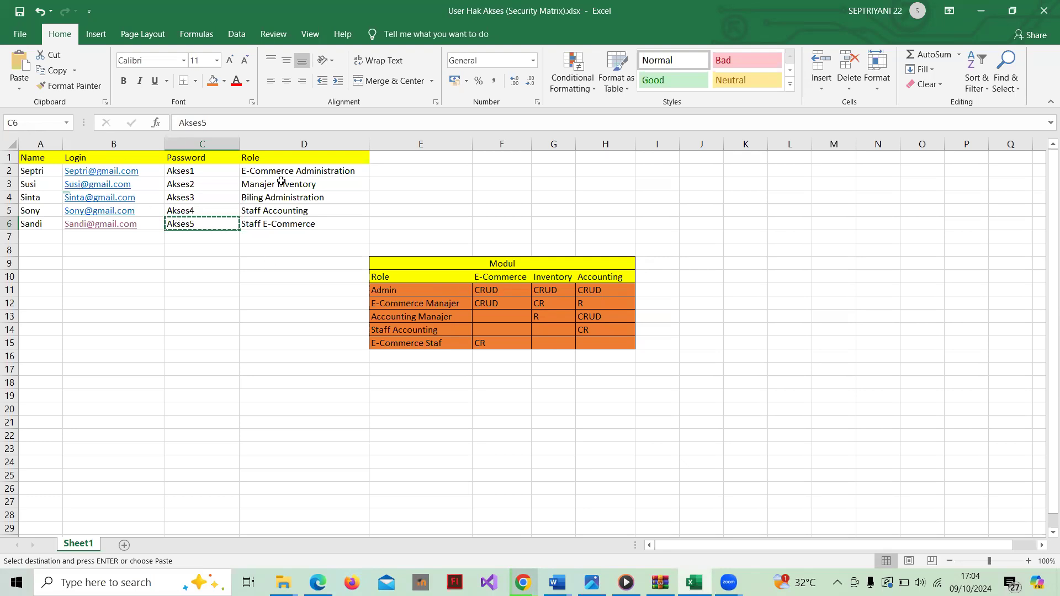
click(40, 175)
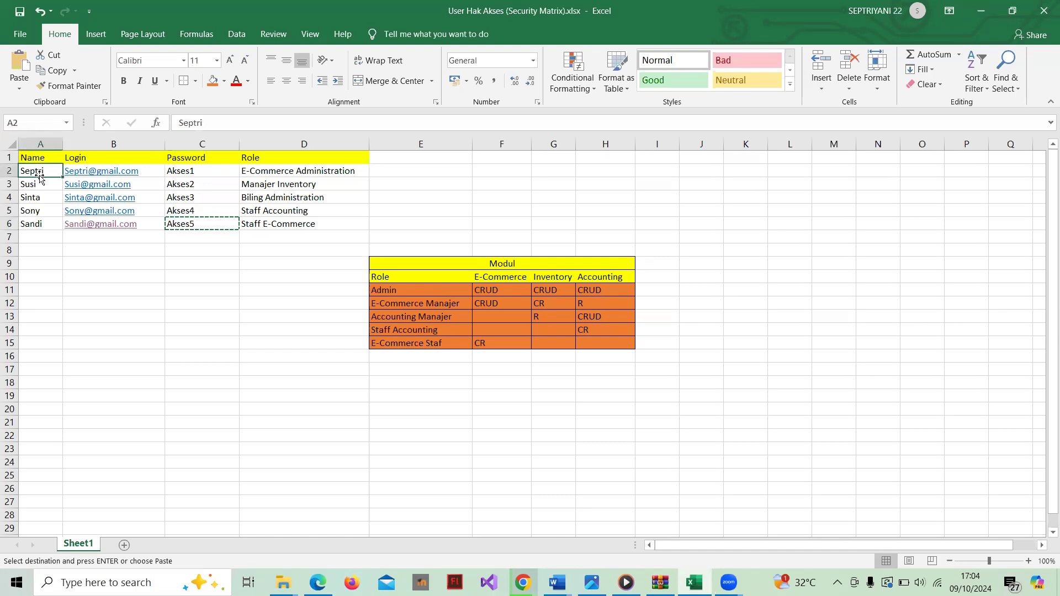
click(147, 173)
key(ctrl+c)
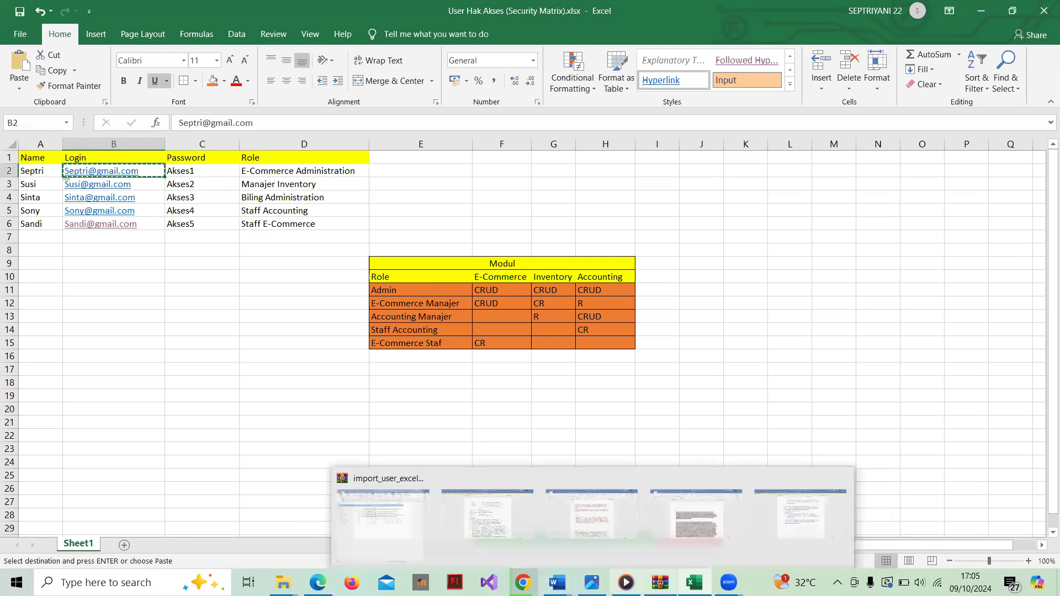
mouse_move(317, 583)
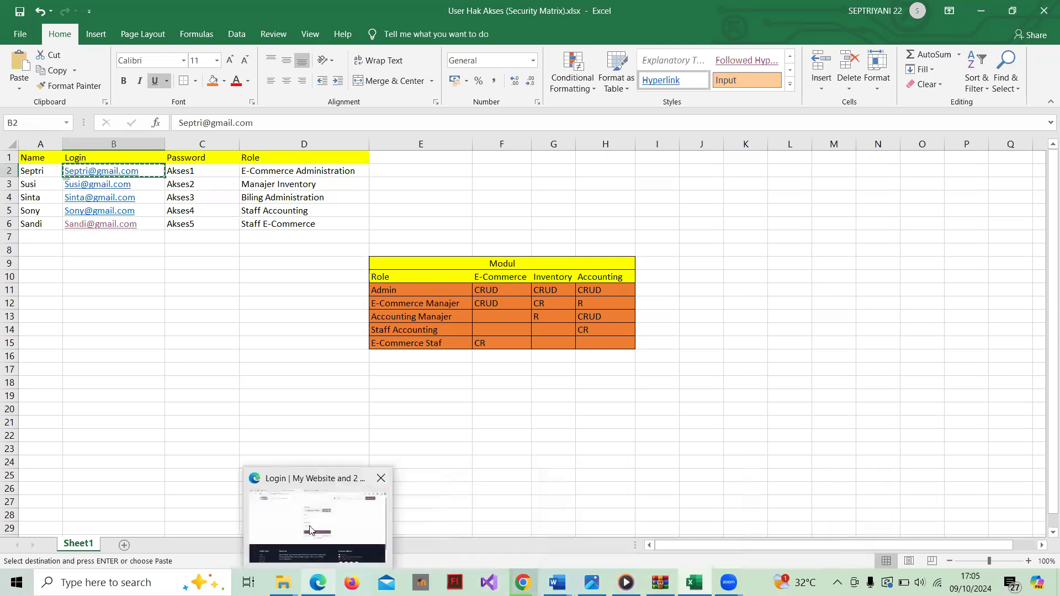
click(326, 520)
key(ctrl+v)
Step: Copy the E-Commerce Administration user's password from the Excel matrix into the login password field and log in
click(439, 287)
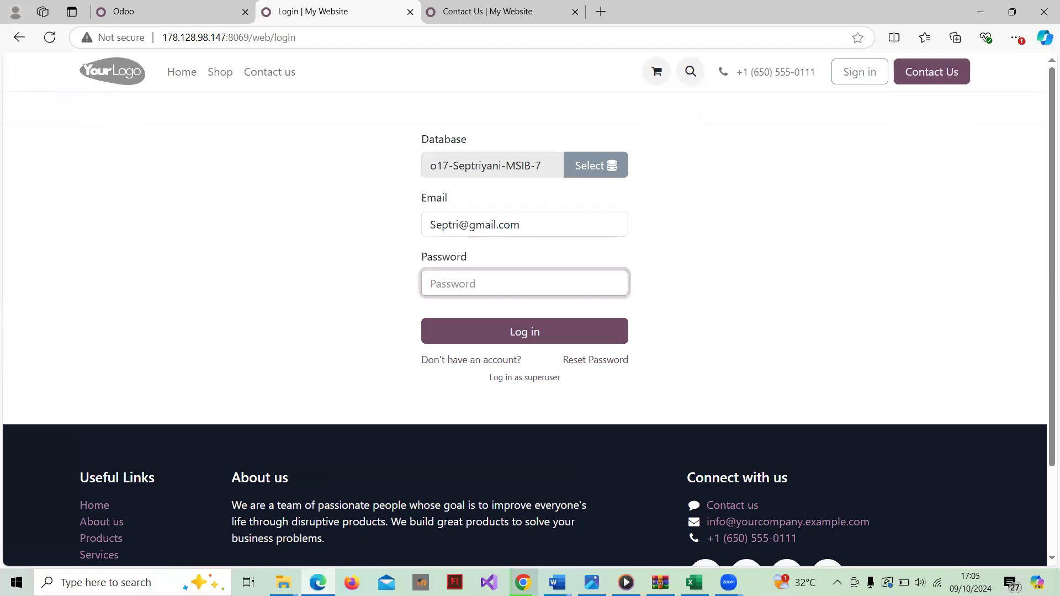
mouse_move(523, 583)
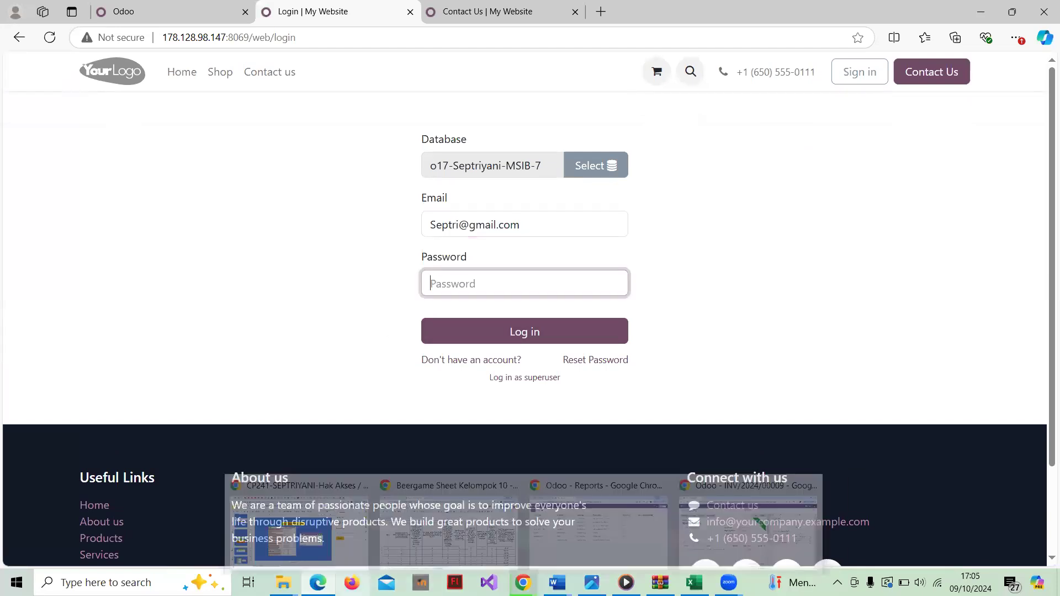
mouse_move(694, 582)
click(672, 548)
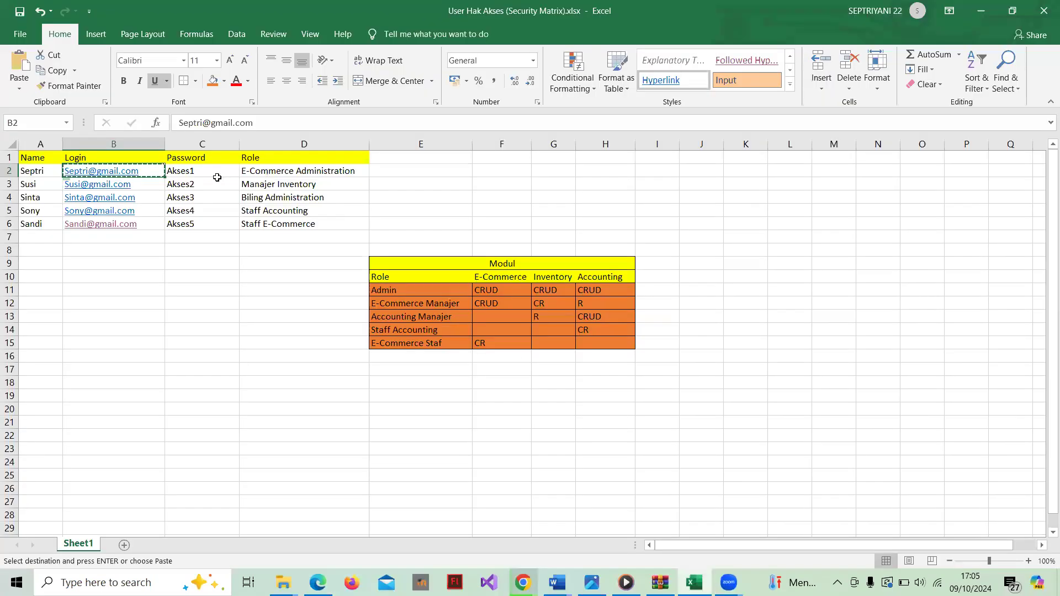
click(185, 175)
key(ctrl+c)
mouse_move(317, 583)
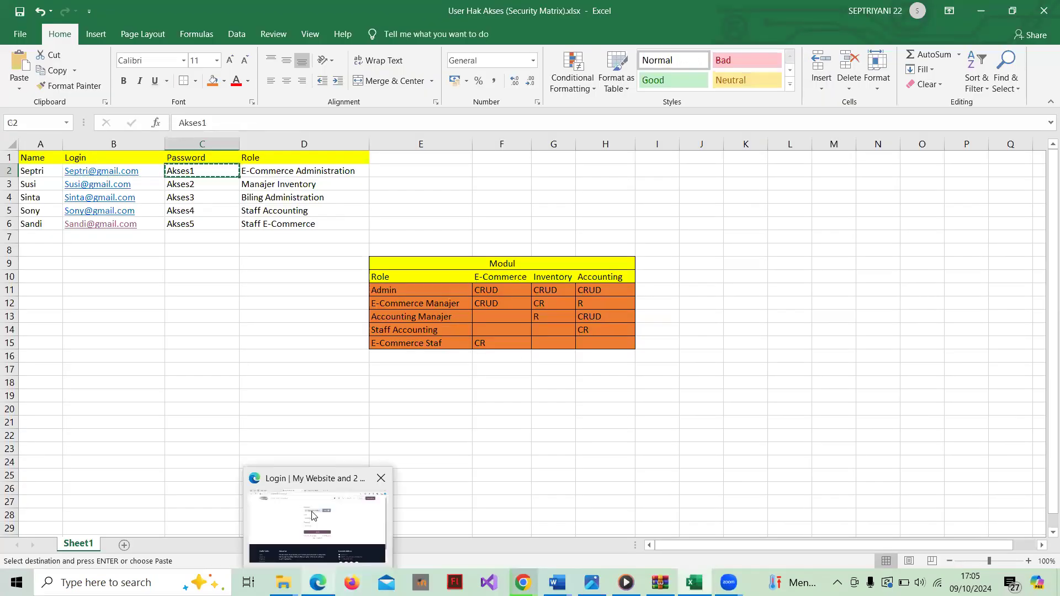
click(319, 519)
key(ctrl+v)
click(532, 334)
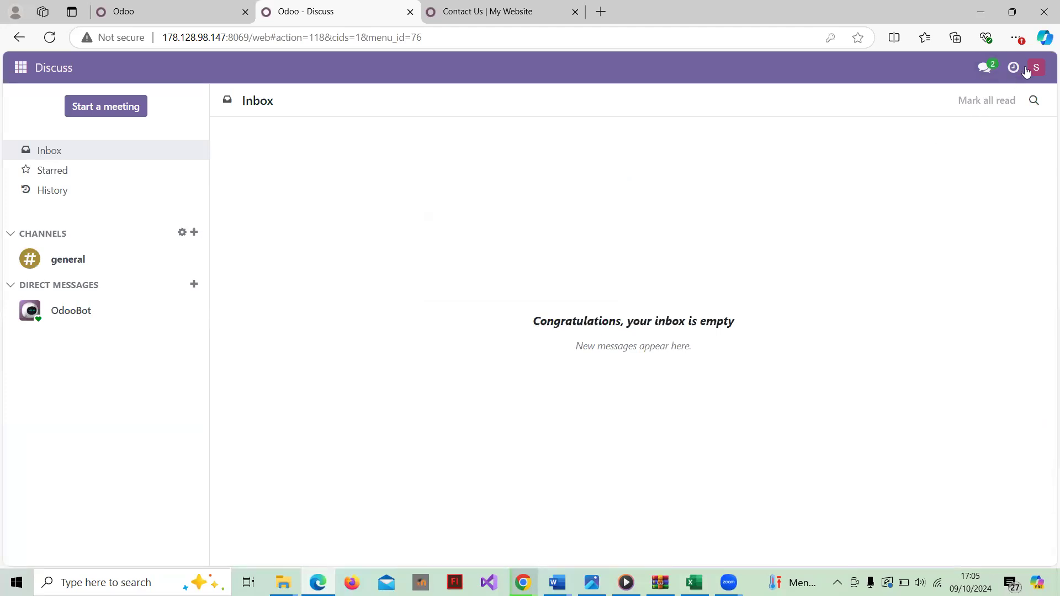
Step: Open the Website app as the E-Commerce Administration user and examine the Site and Reporting options and the Contact us page
click(18, 66)
click(46, 177)
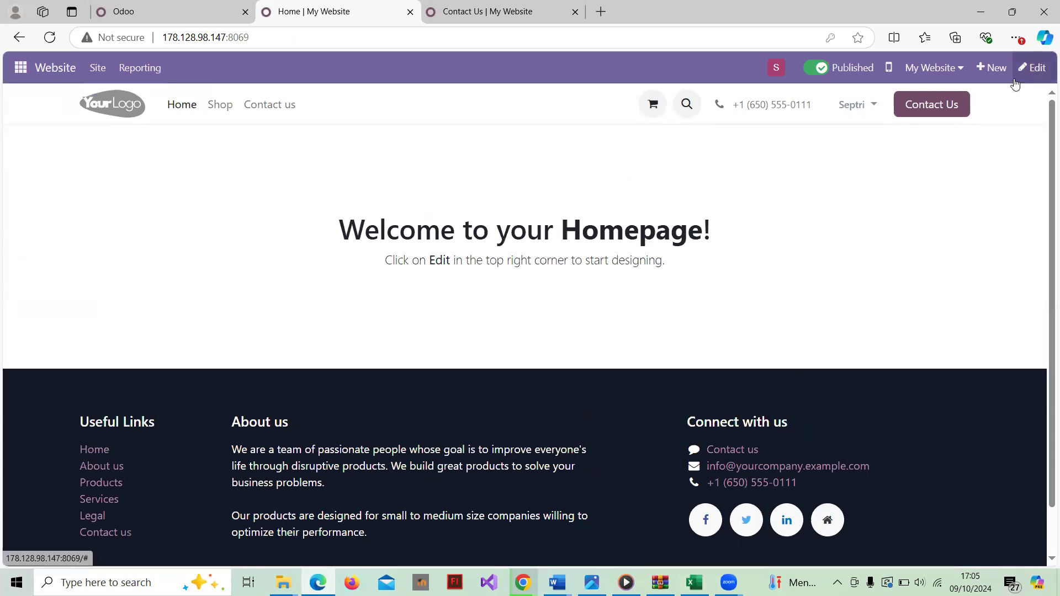
click(103, 75)
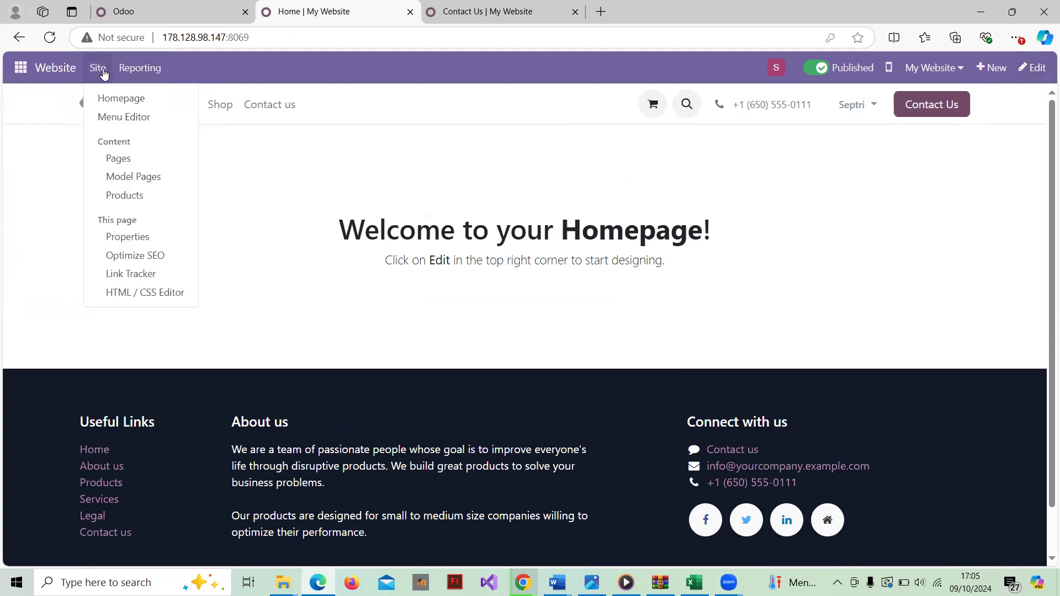
mouse_move(138, 72)
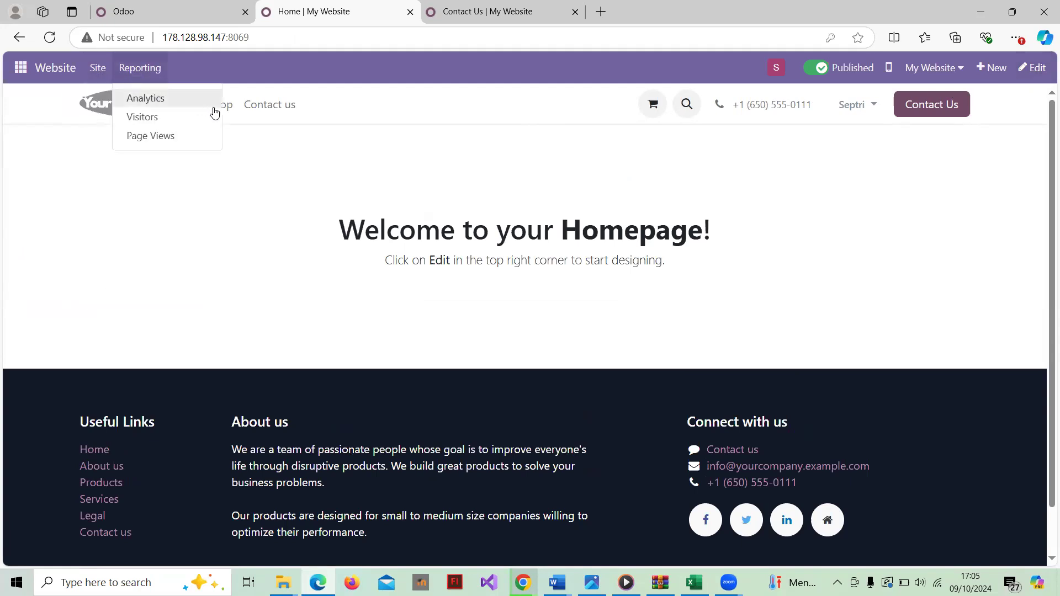
click(241, 111)
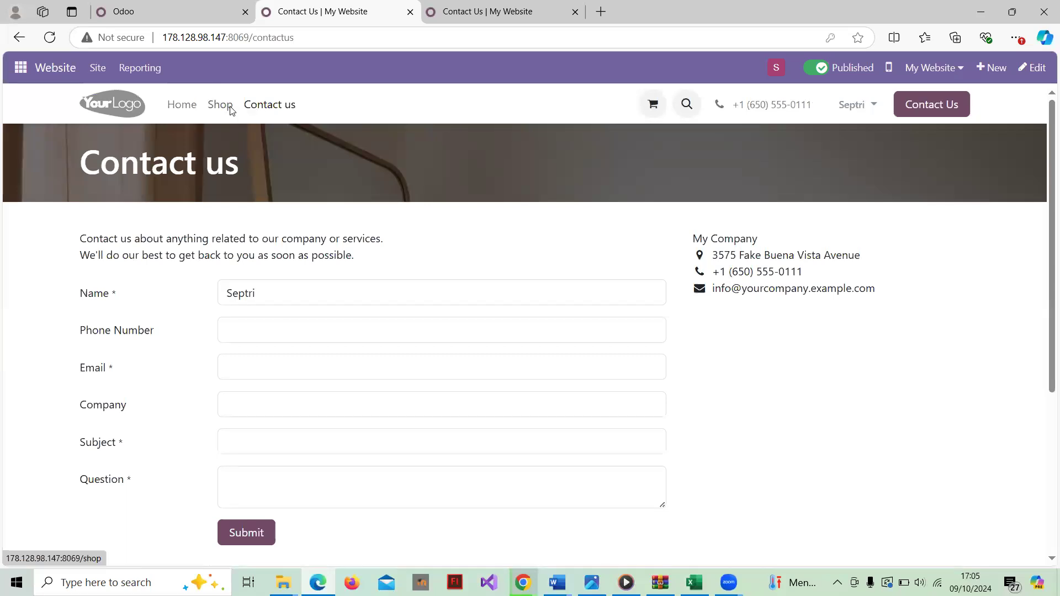
Step: Open the website's Shop page as the E-Commerce Administration user and examine the product catalogue
click(231, 111)
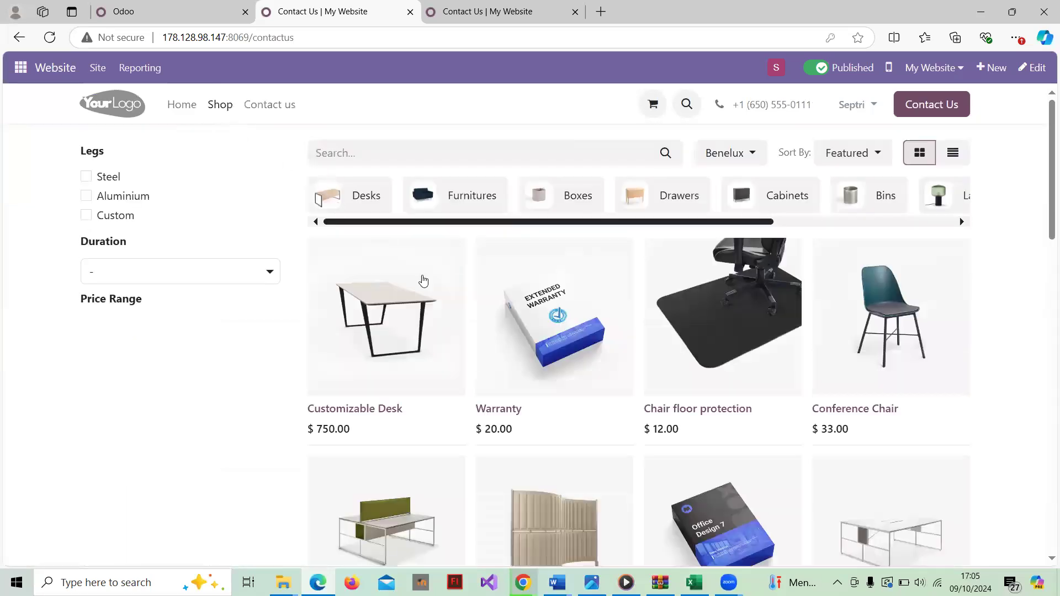
scroll(476, 360, down, 3)
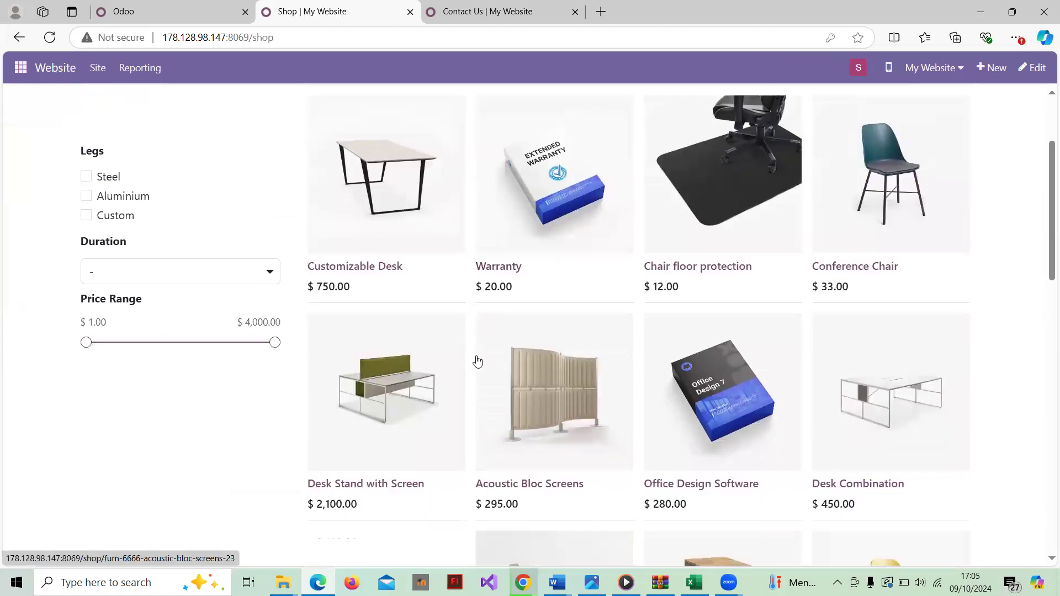
scroll(478, 361, down, 5)
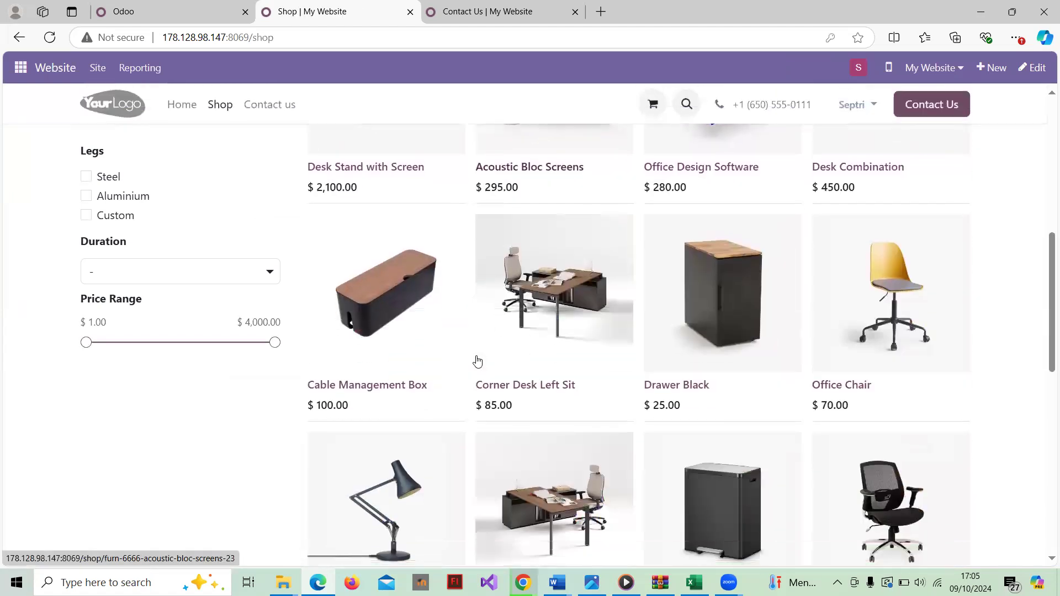
scroll(478, 361, down, 5)
scroll(477, 360, up, 5)
scroll(477, 361, down, 7)
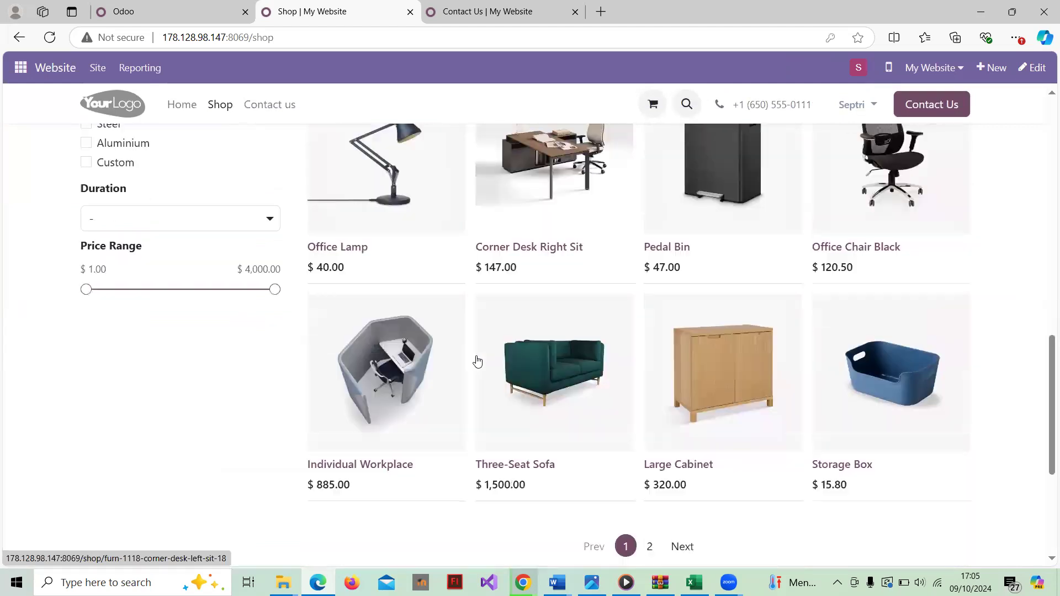
scroll(478, 361, down, 5)
scroll(478, 361, up, 10)
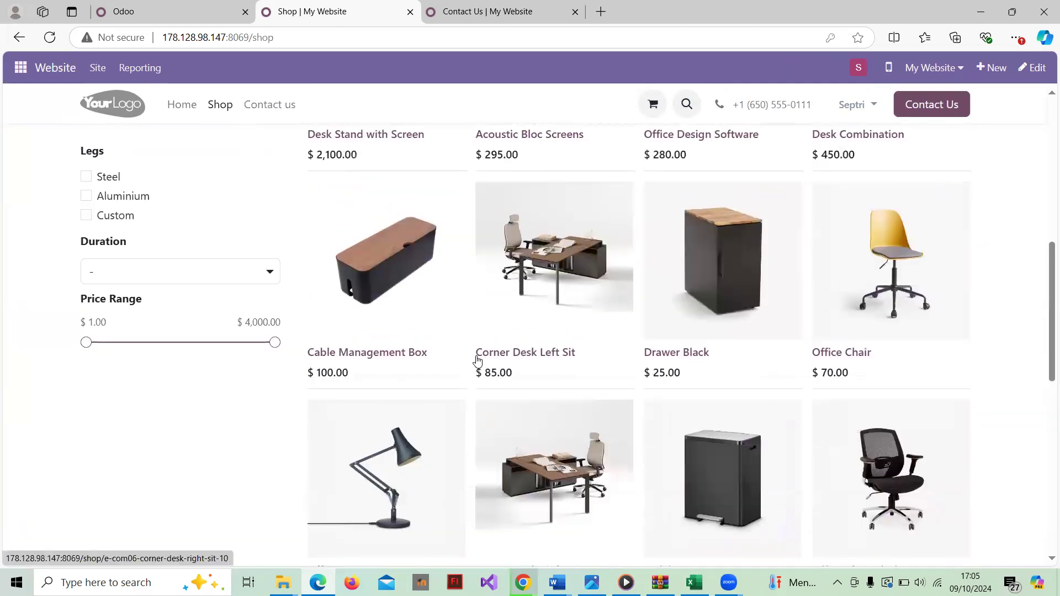
scroll(478, 361, up, 5)
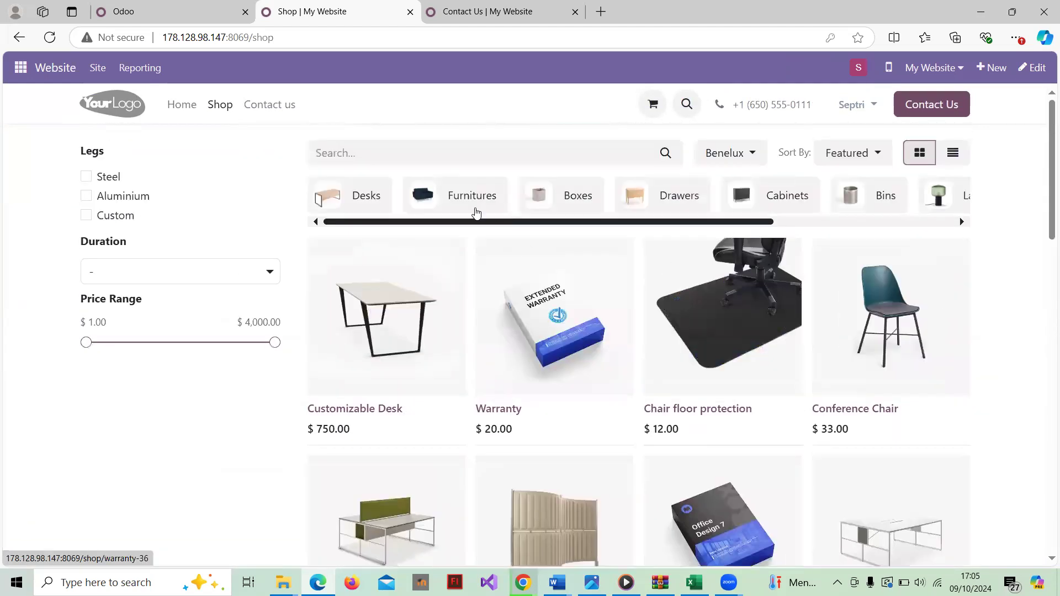
Step: View the products in the shop's Lamps category, and return to the Website app's home page
scroll(475, 212, right, 5)
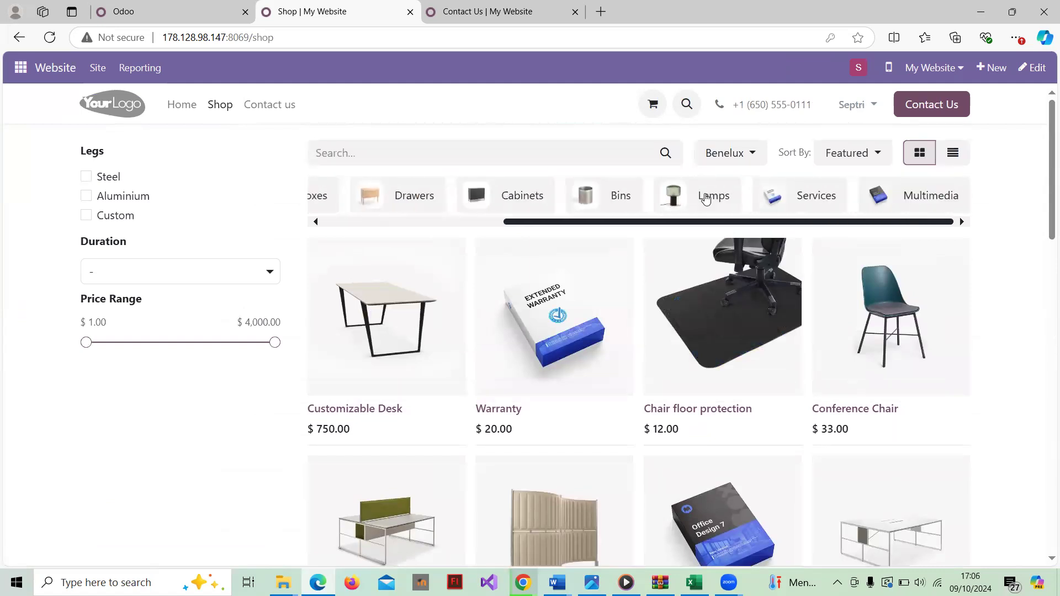
click(707, 198)
scroll(461, 328, down, 1)
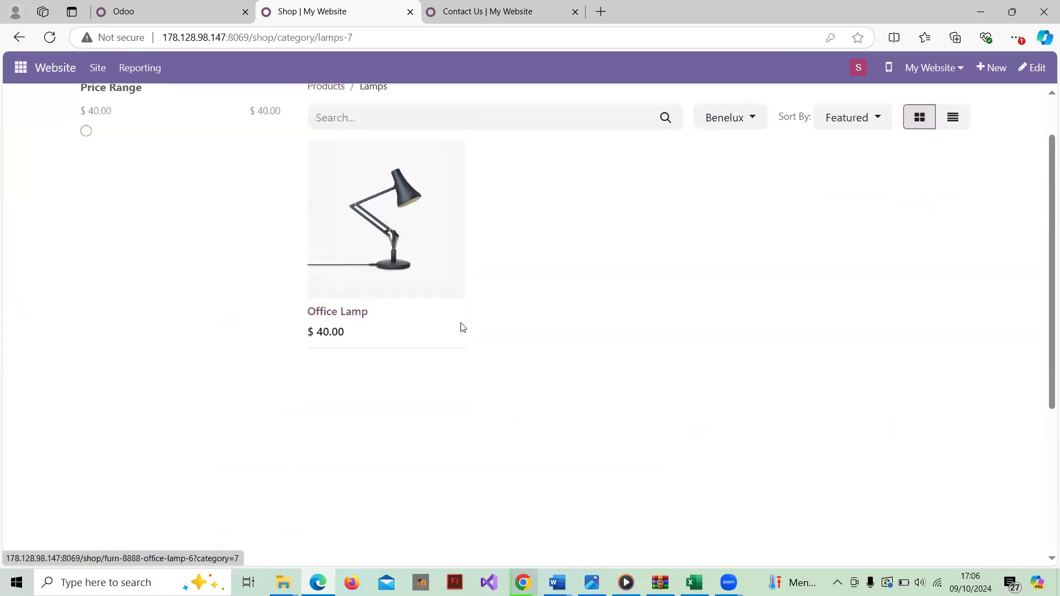
click(21, 68)
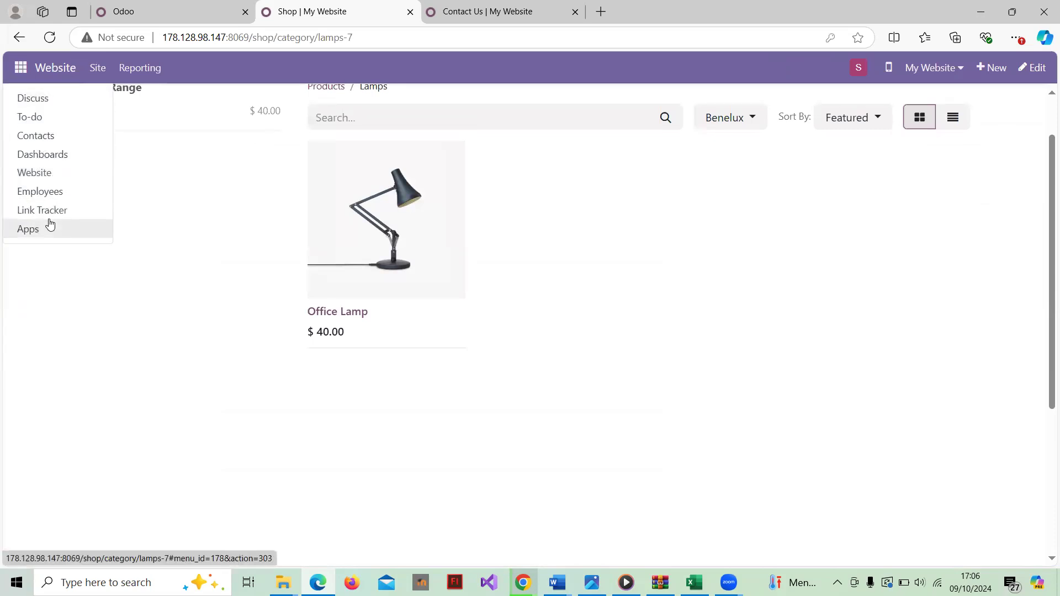
click(50, 171)
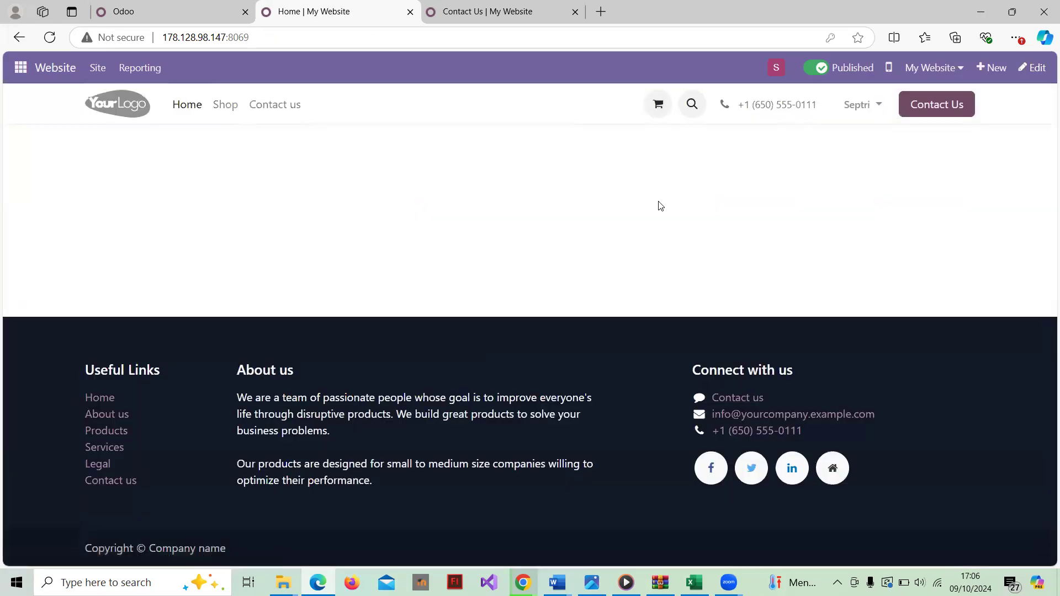